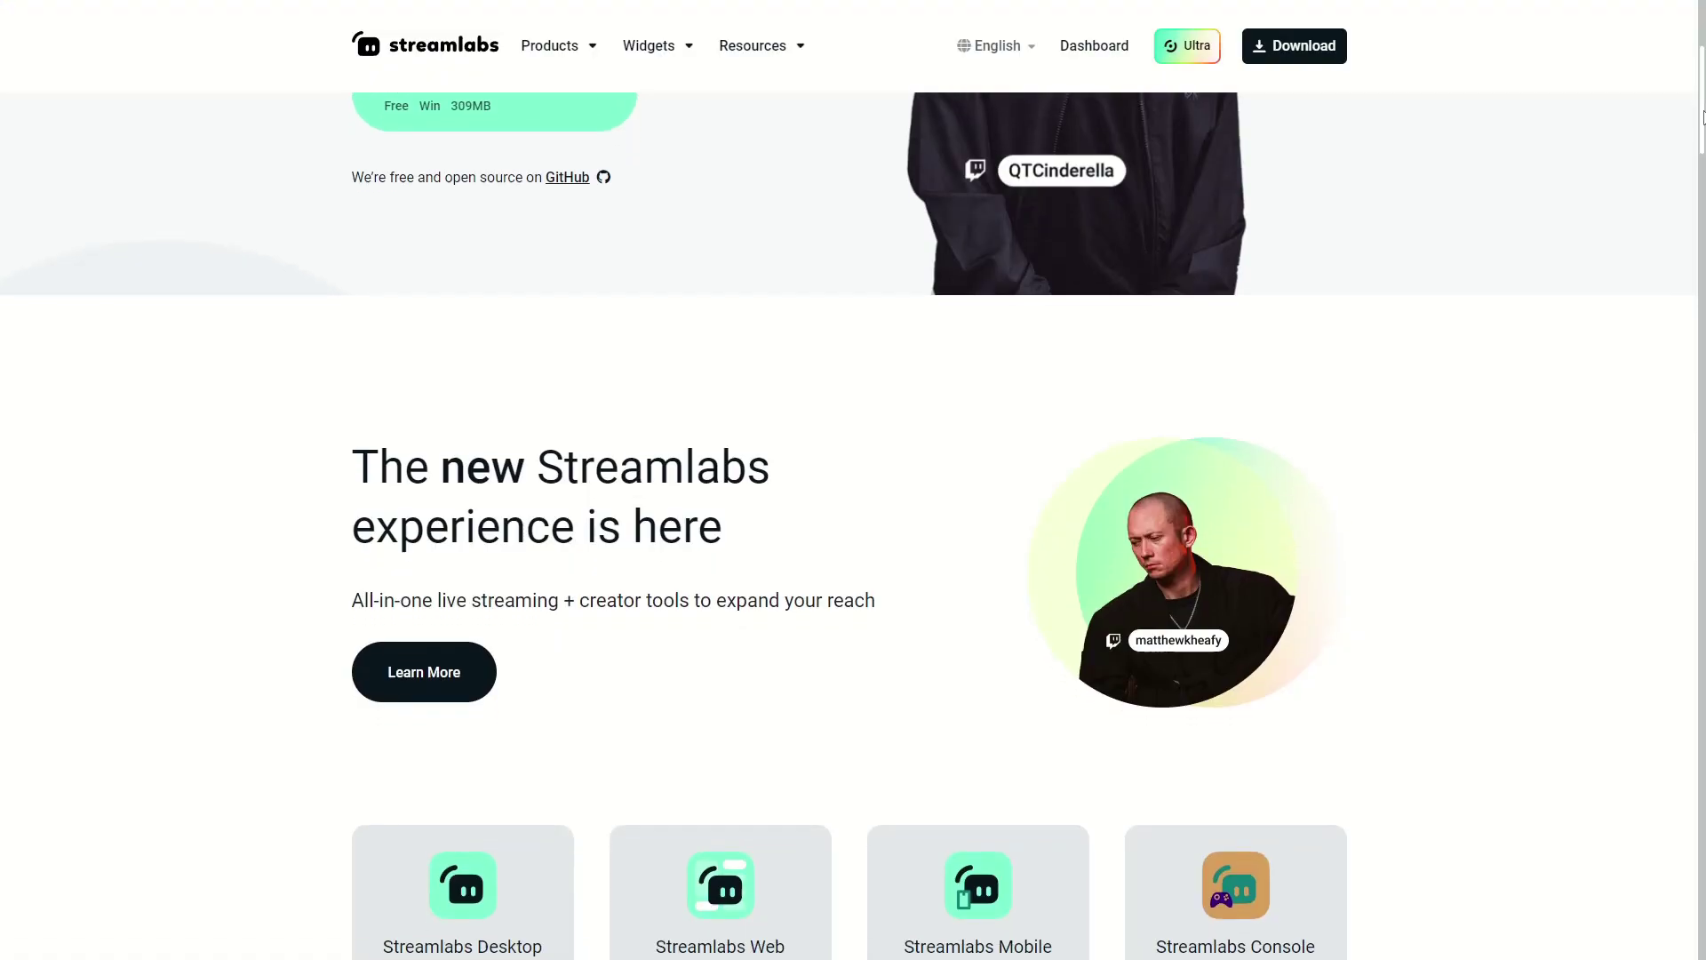
scroll(1701, 151, "down", 5)
scroll(1700, 151, "down", 4)
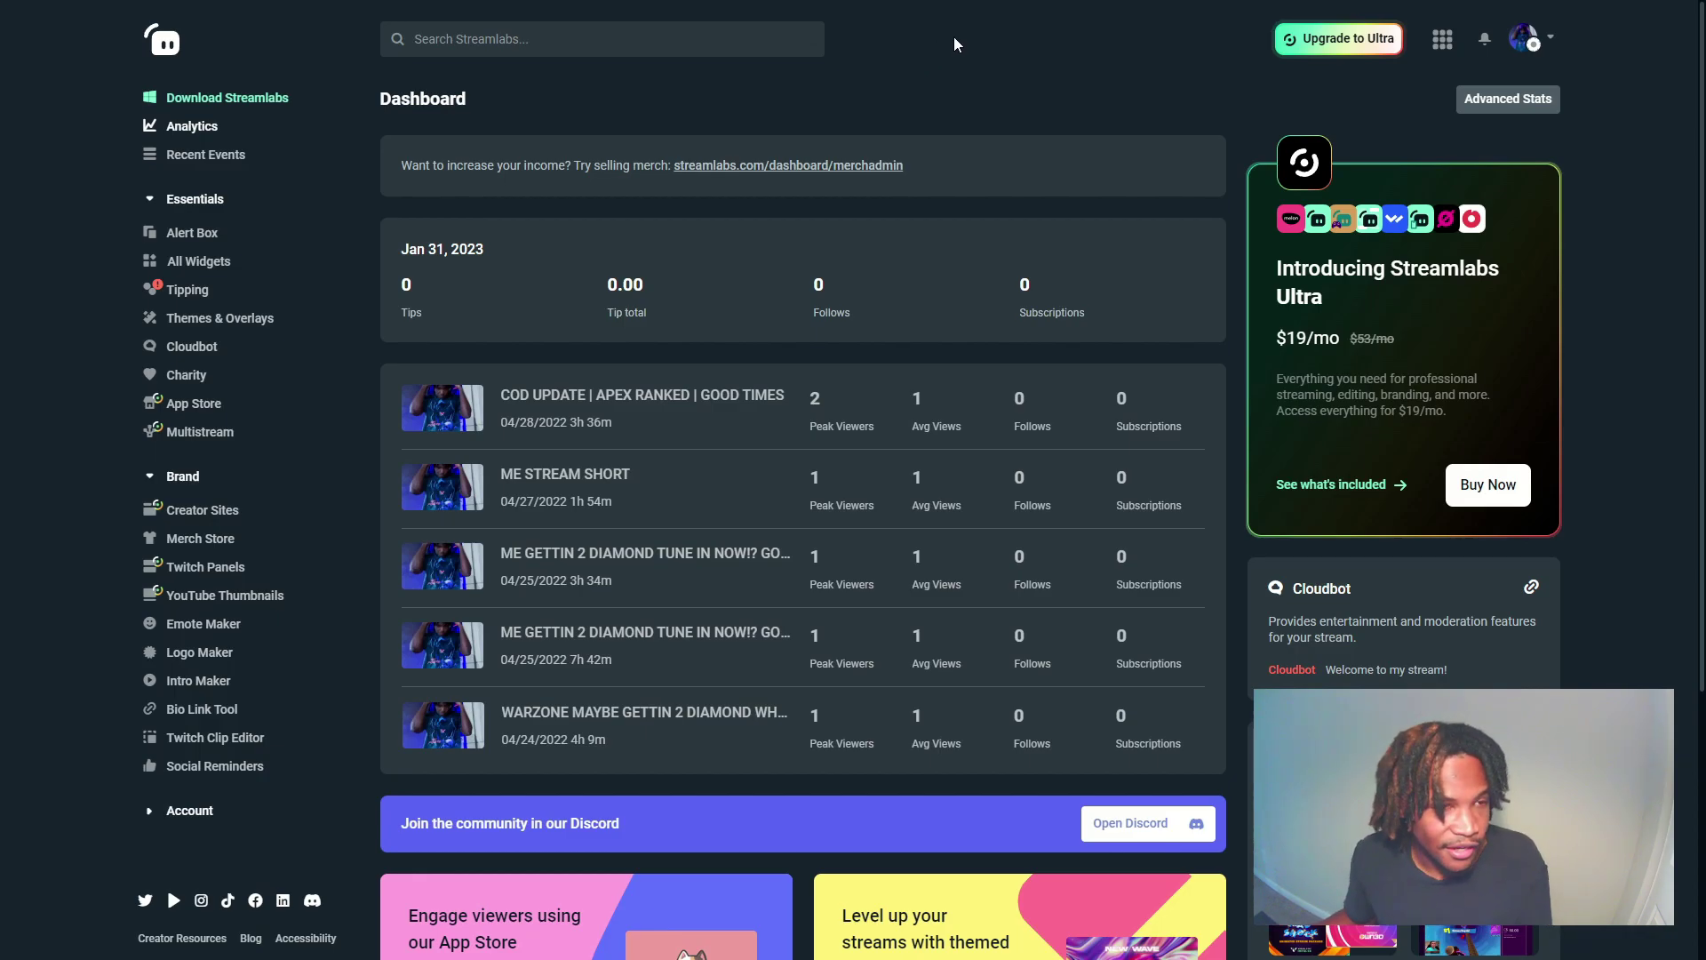
Open the Chat Box widget's settings from the full list of widgets.
left_click(201, 267)
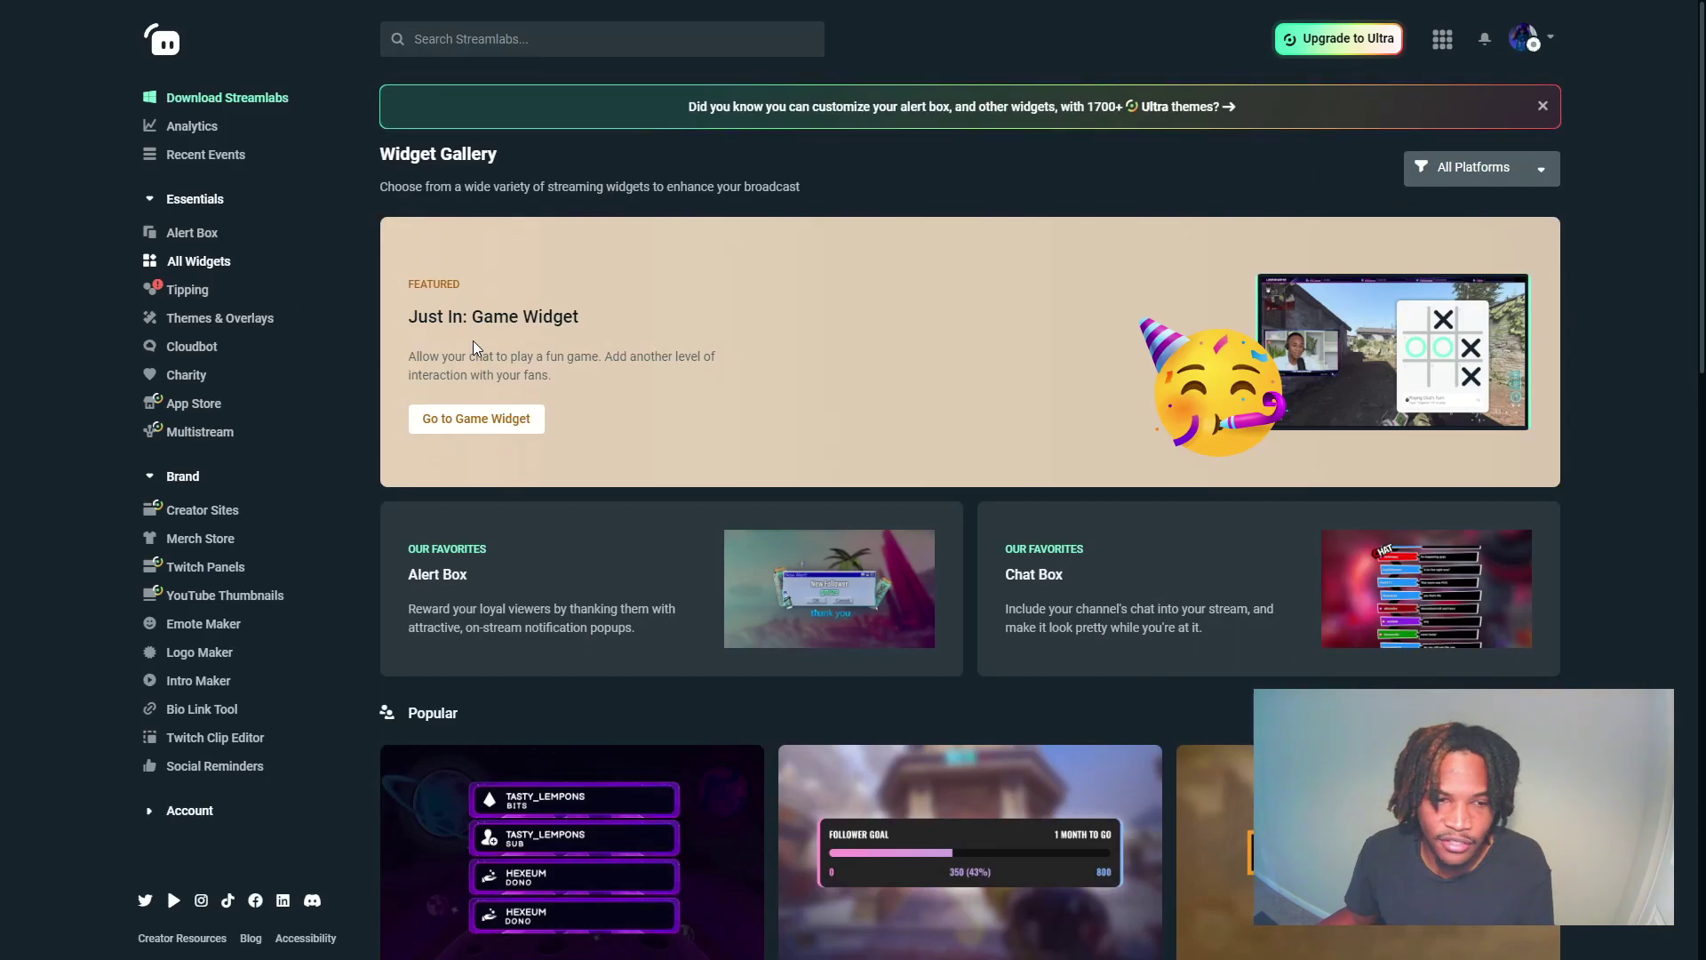
scroll(520, 359, "down", 10)
scroll(519, 364, "down", 4)
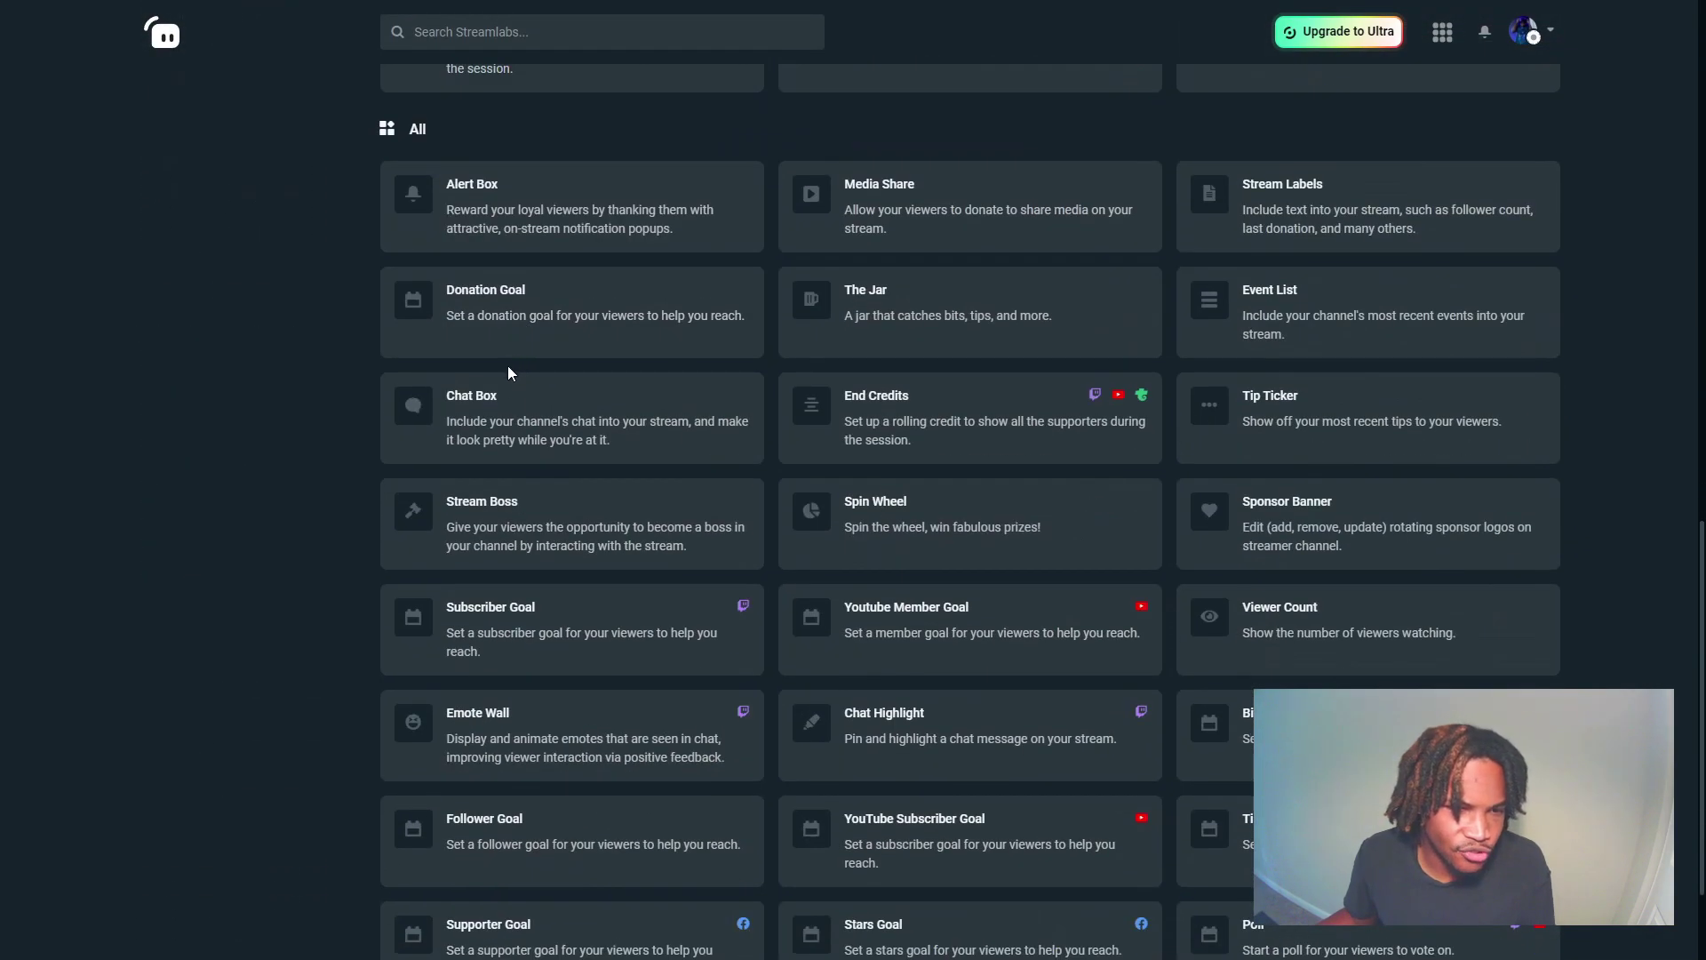
left_click(539, 434)
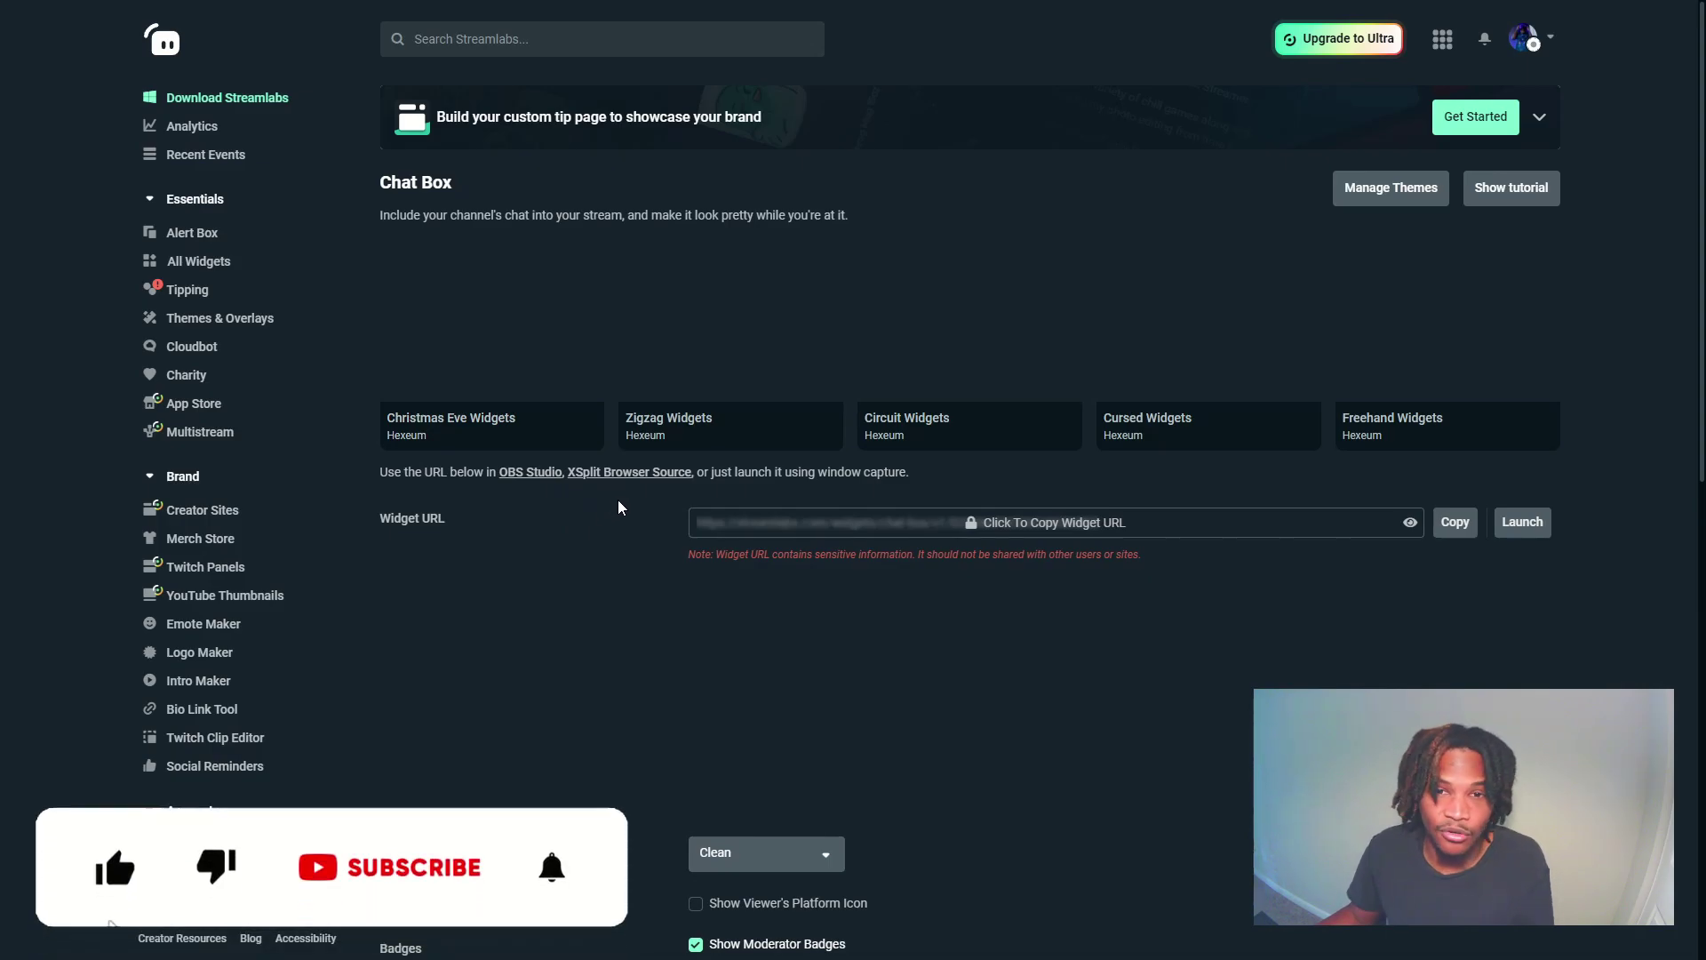
Look over the Chat Box page, from the theme gallery and widget URL down to the custom HTML/CSS option.
scroll(635, 507, "down", 1)
scroll(644, 502, "down", 9)
scroll(622, 506, "up", 11)
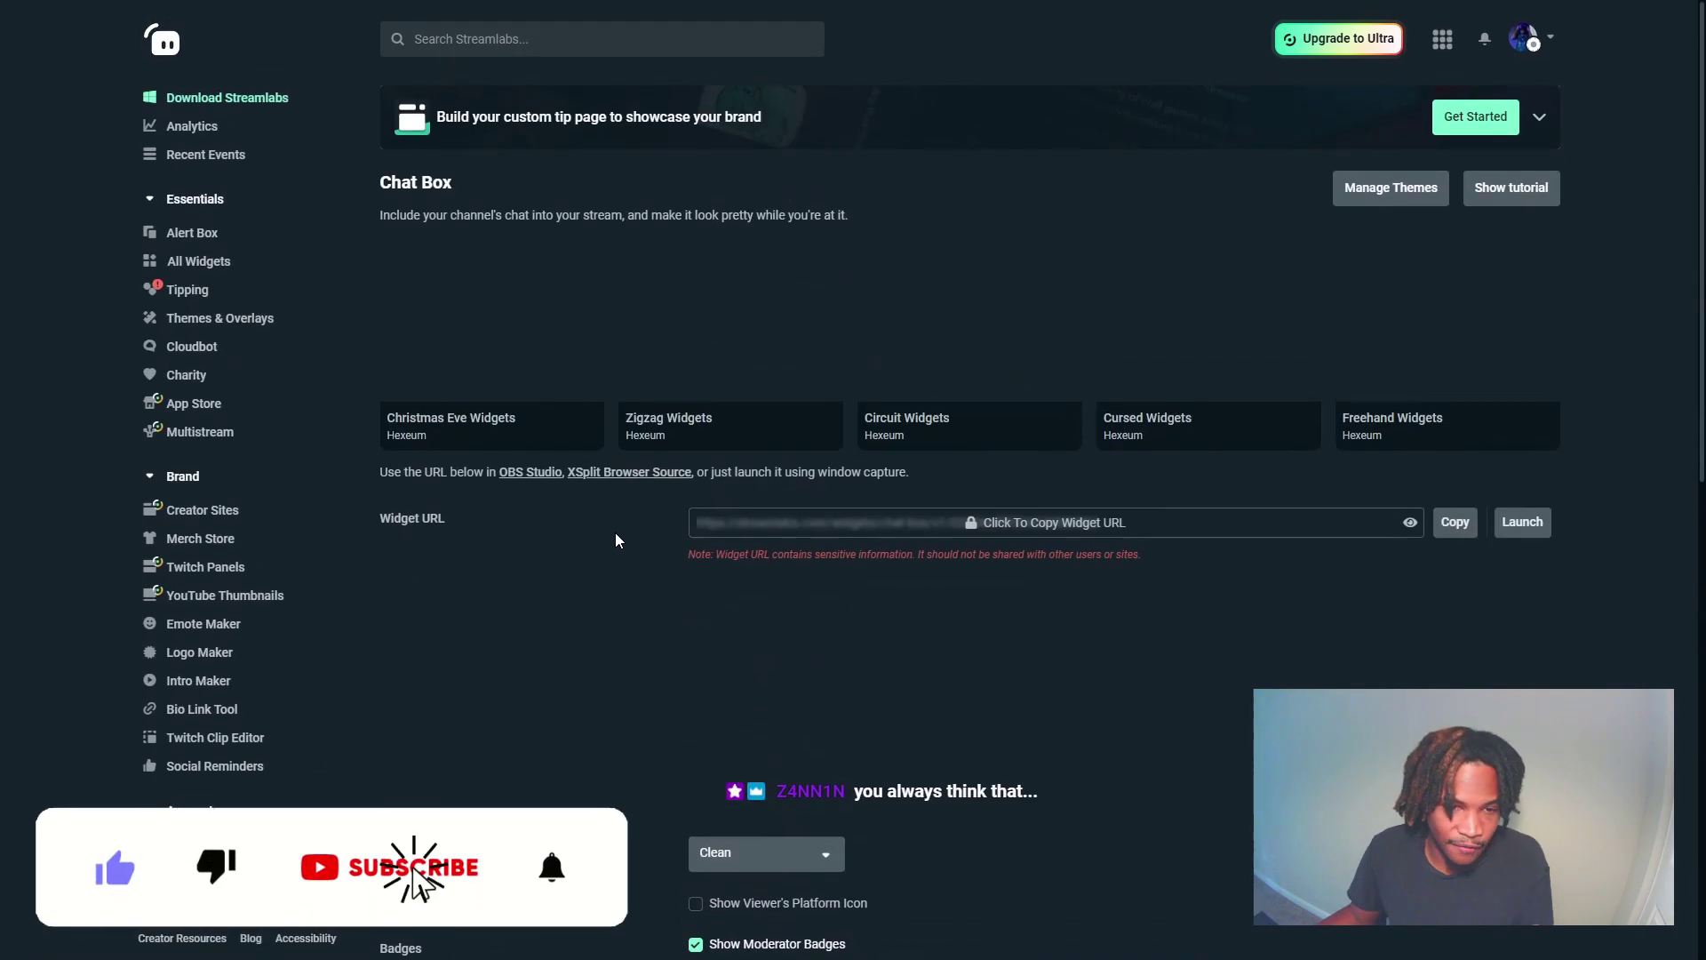
scroll(618, 528, "down", 9)
scroll(623, 529, "down", 1)
scroll(618, 533, "up", 10)
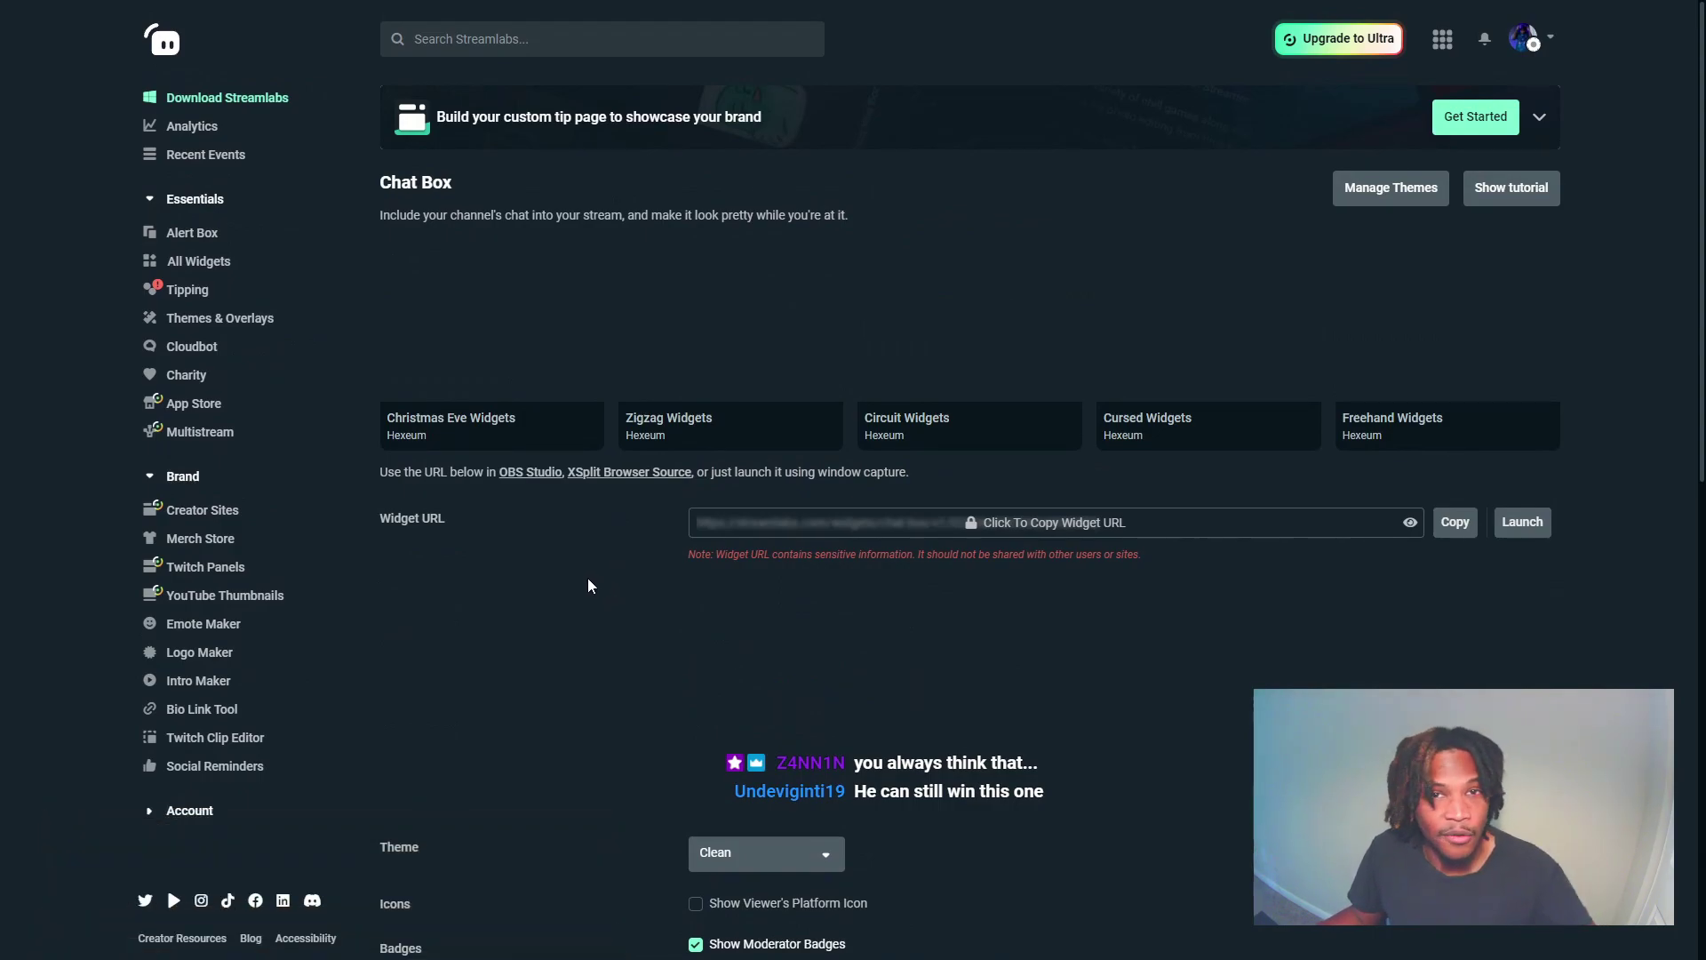
scroll(622, 560, "down", 11)
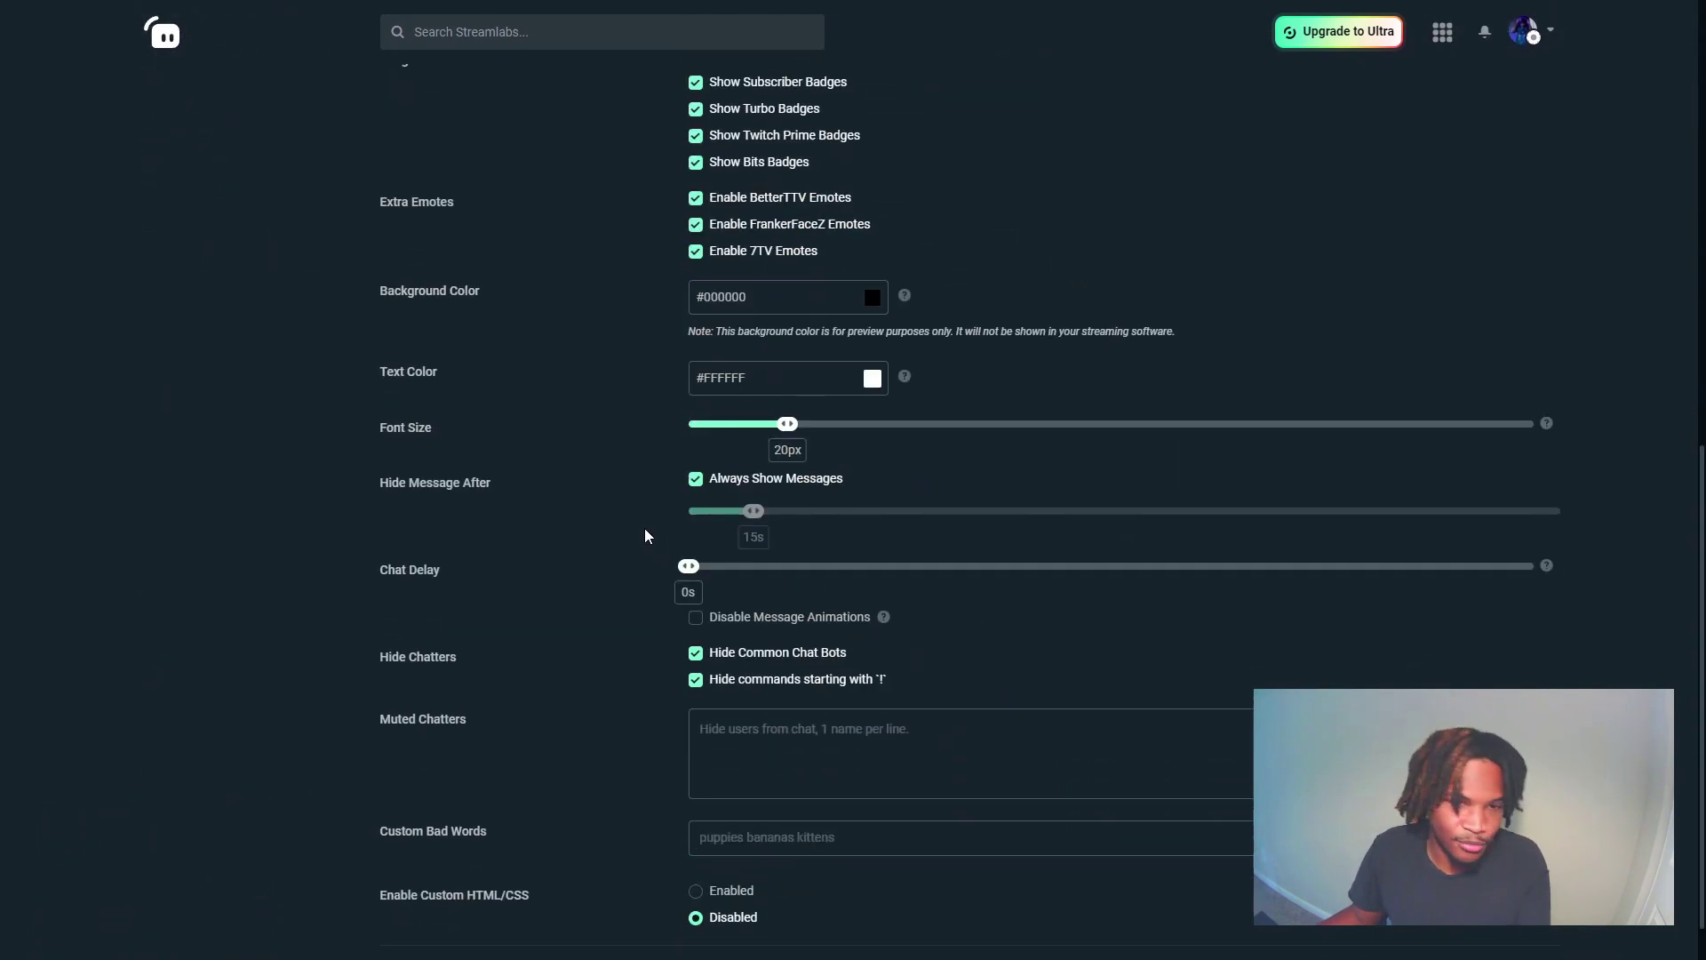
scroll(631, 524, "up", 6)
scroll(605, 524, "up", 5)
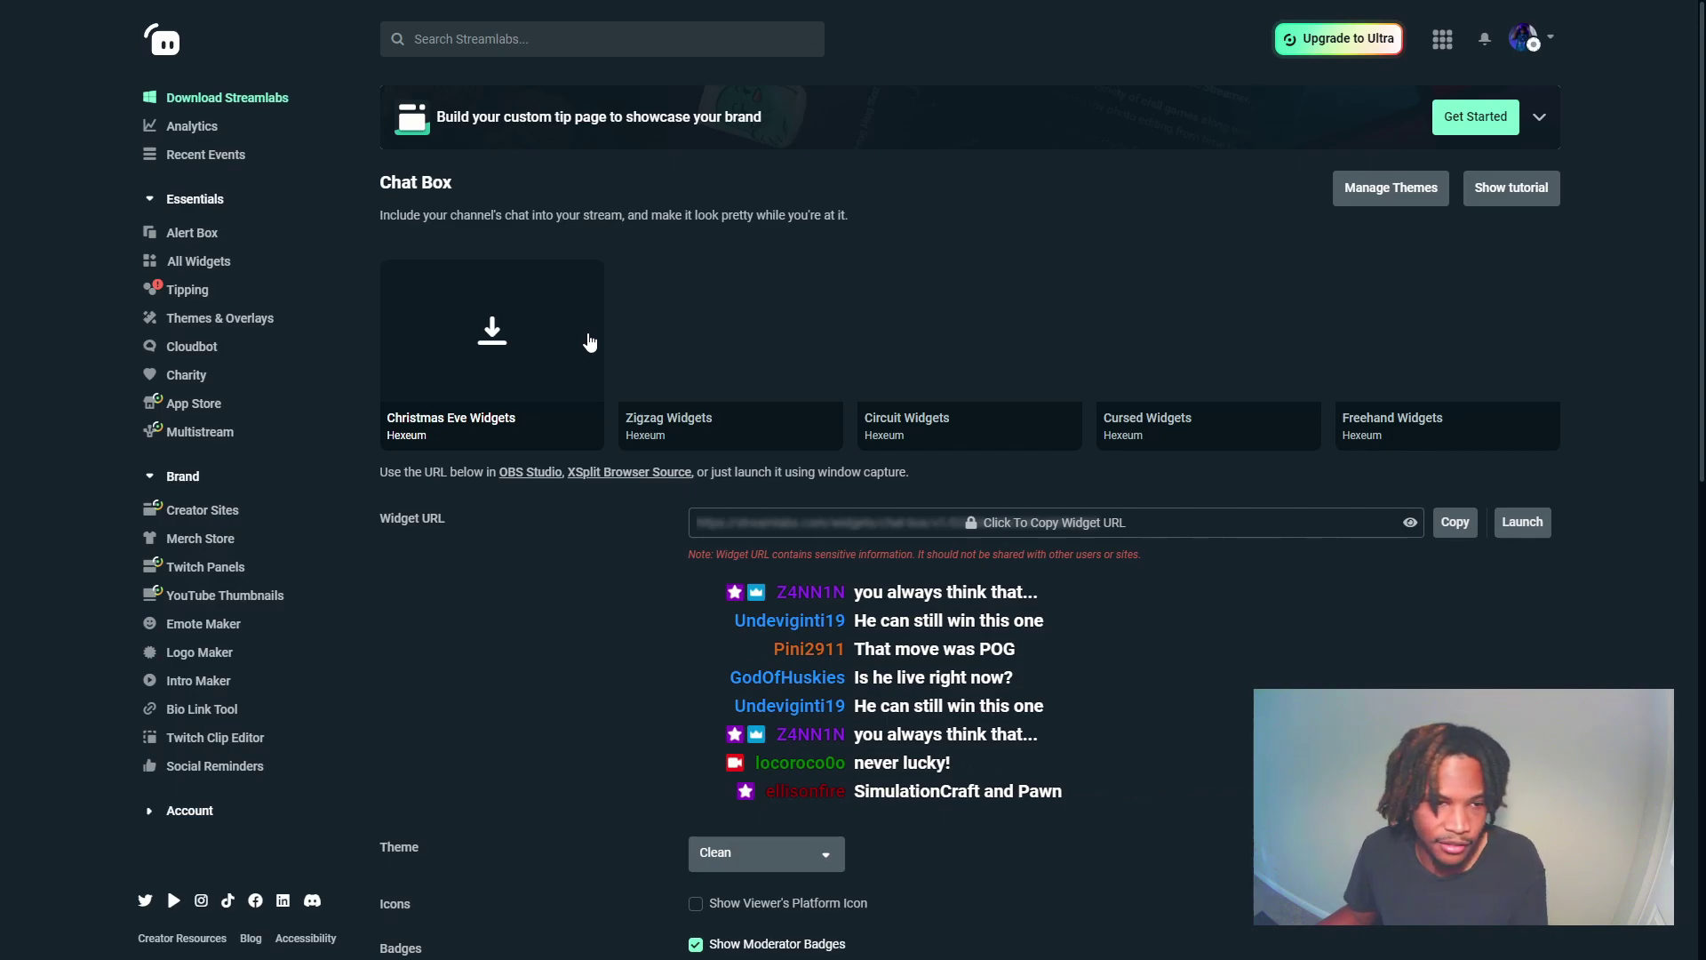
scroll(574, 414, "down", 2)
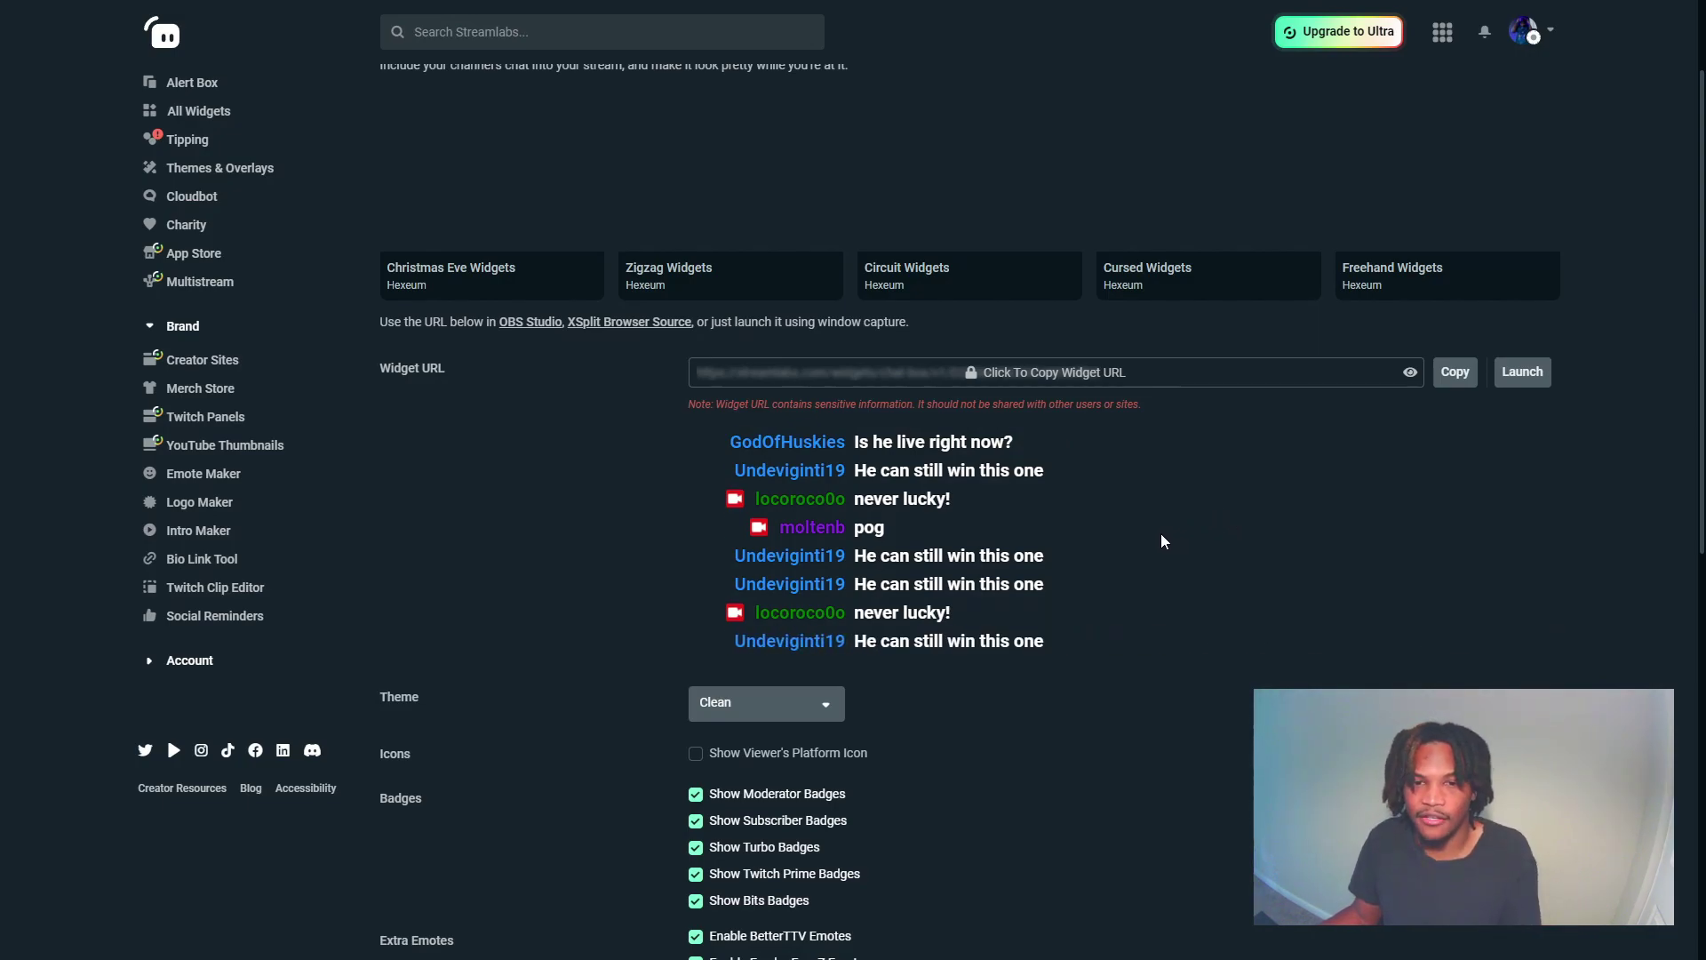
scroll(1182, 551, "down", 3)
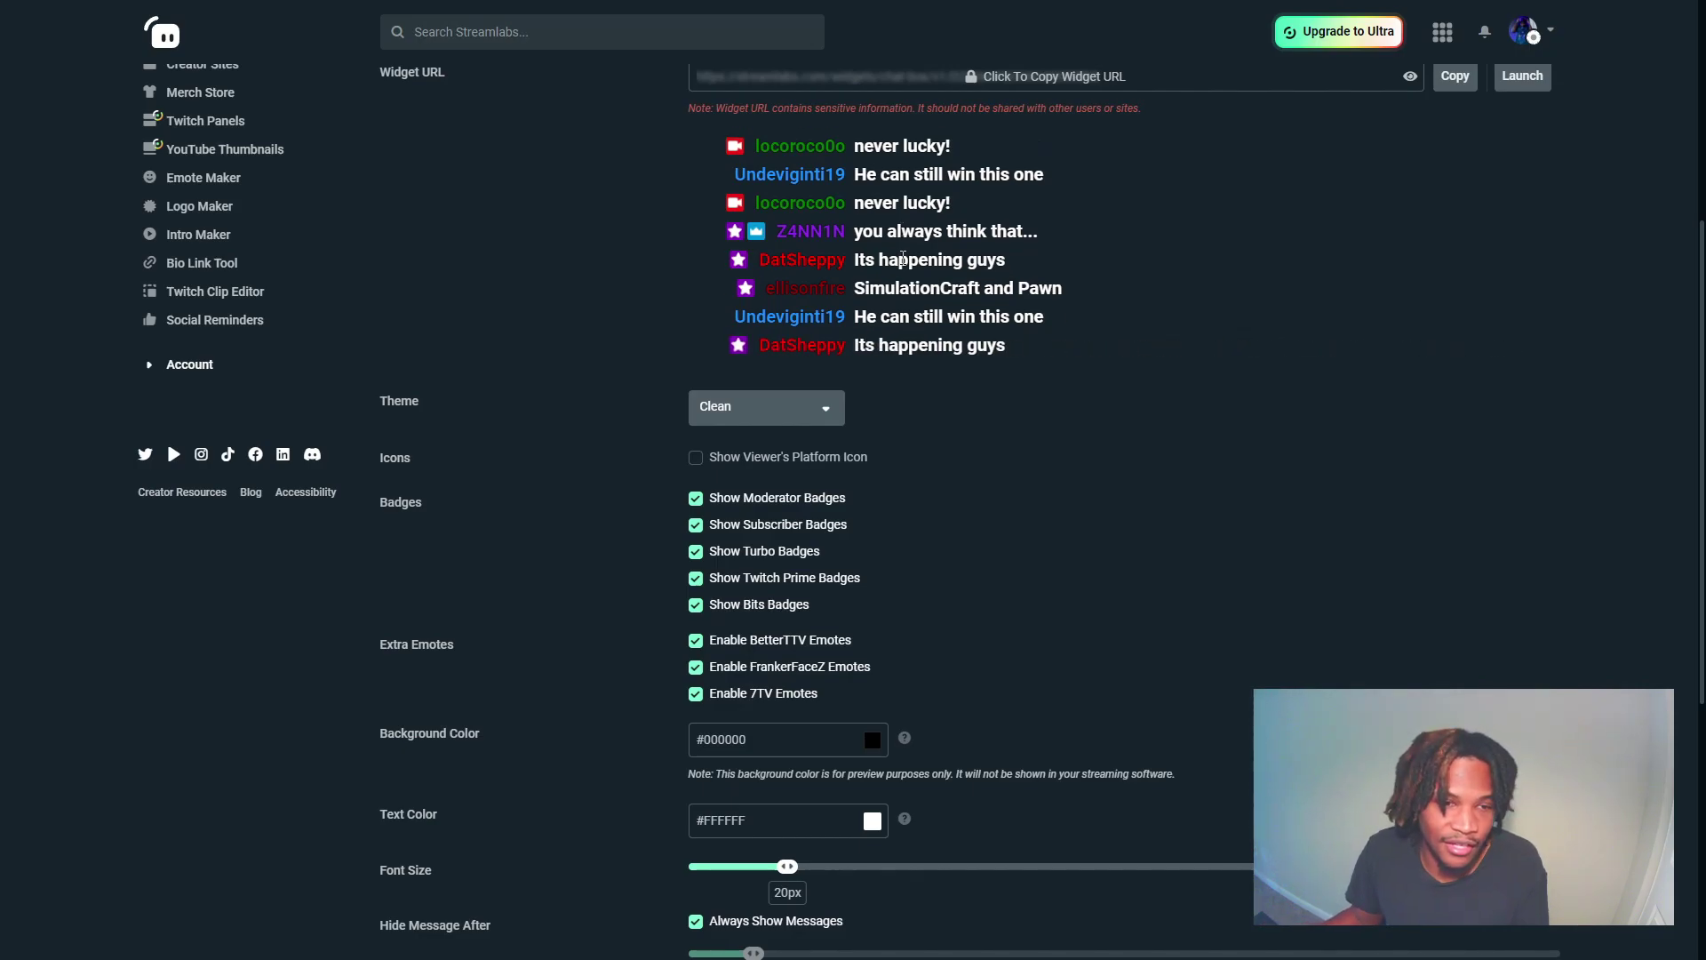
Try the Boxed, Twitch and Oldschool chat themes and return the theme to Clean.
left_click(748, 413)
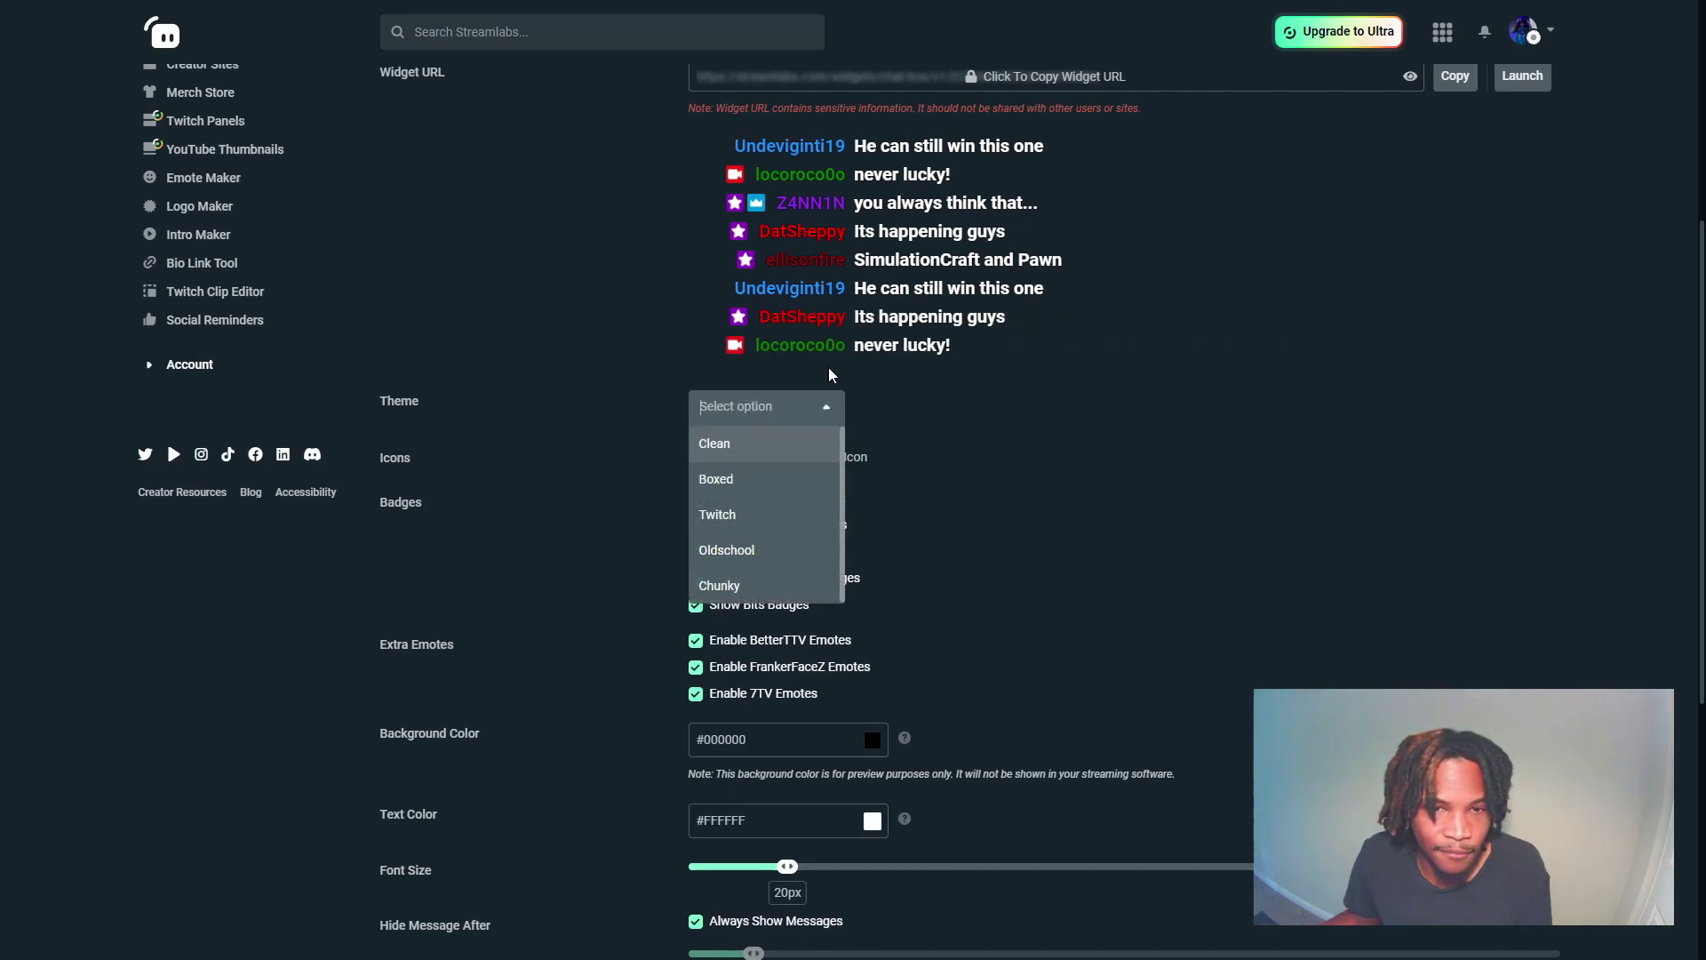
left_click(774, 474)
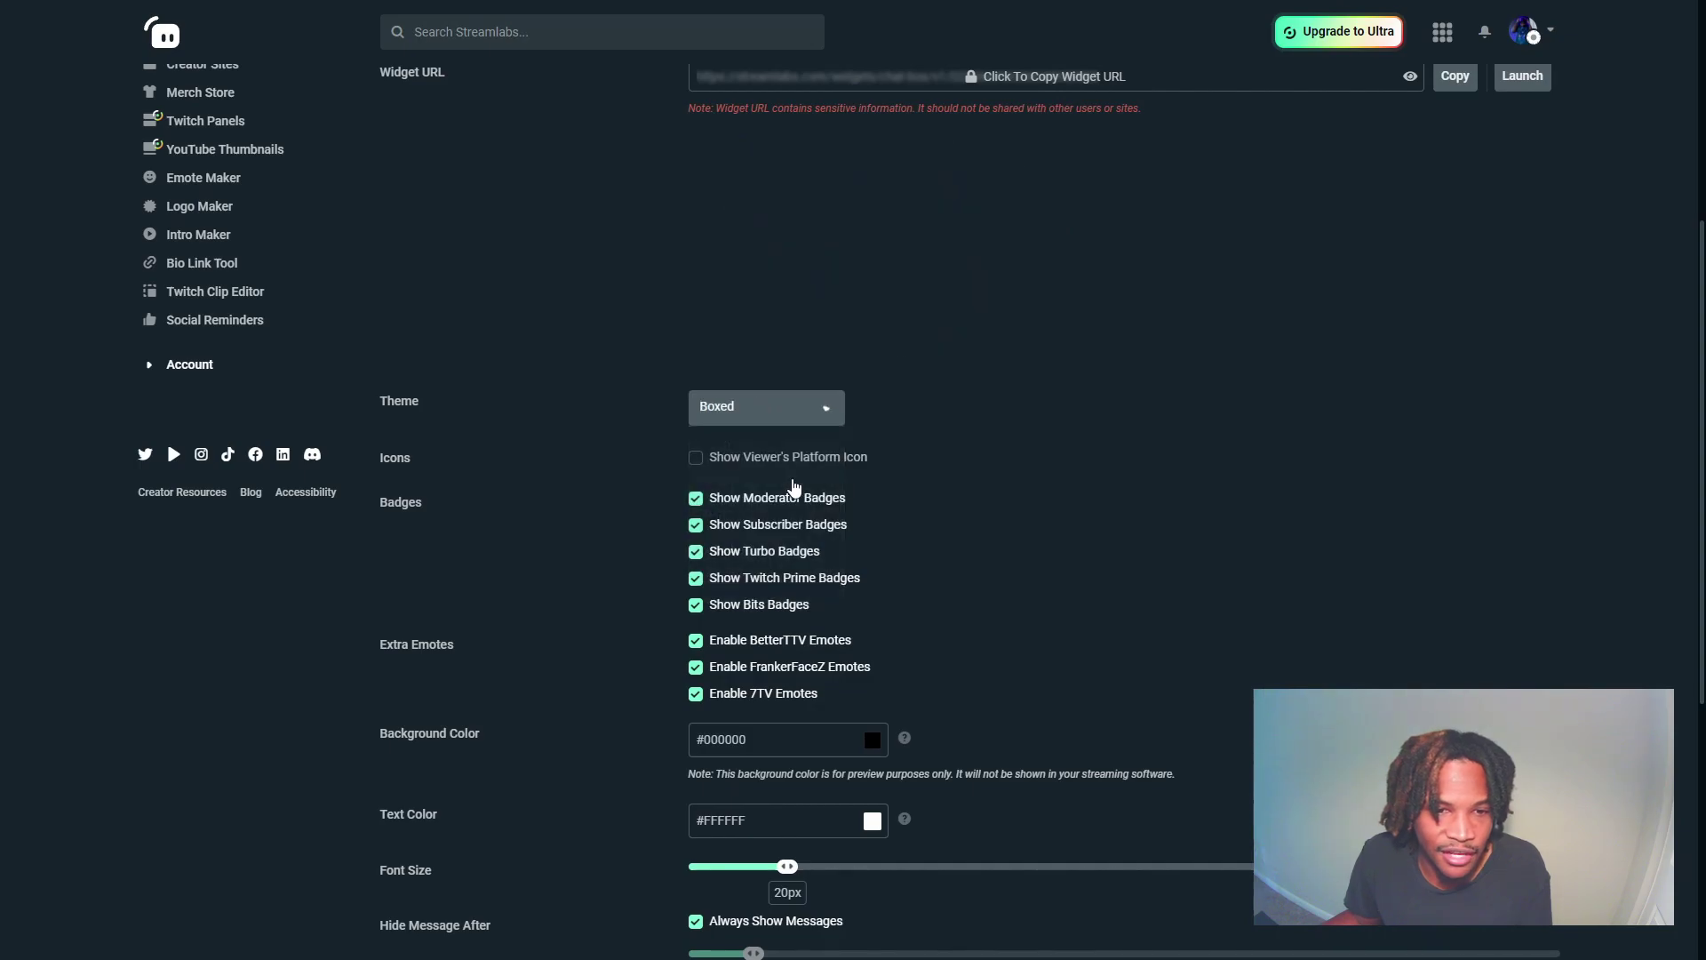
left_click(759, 415)
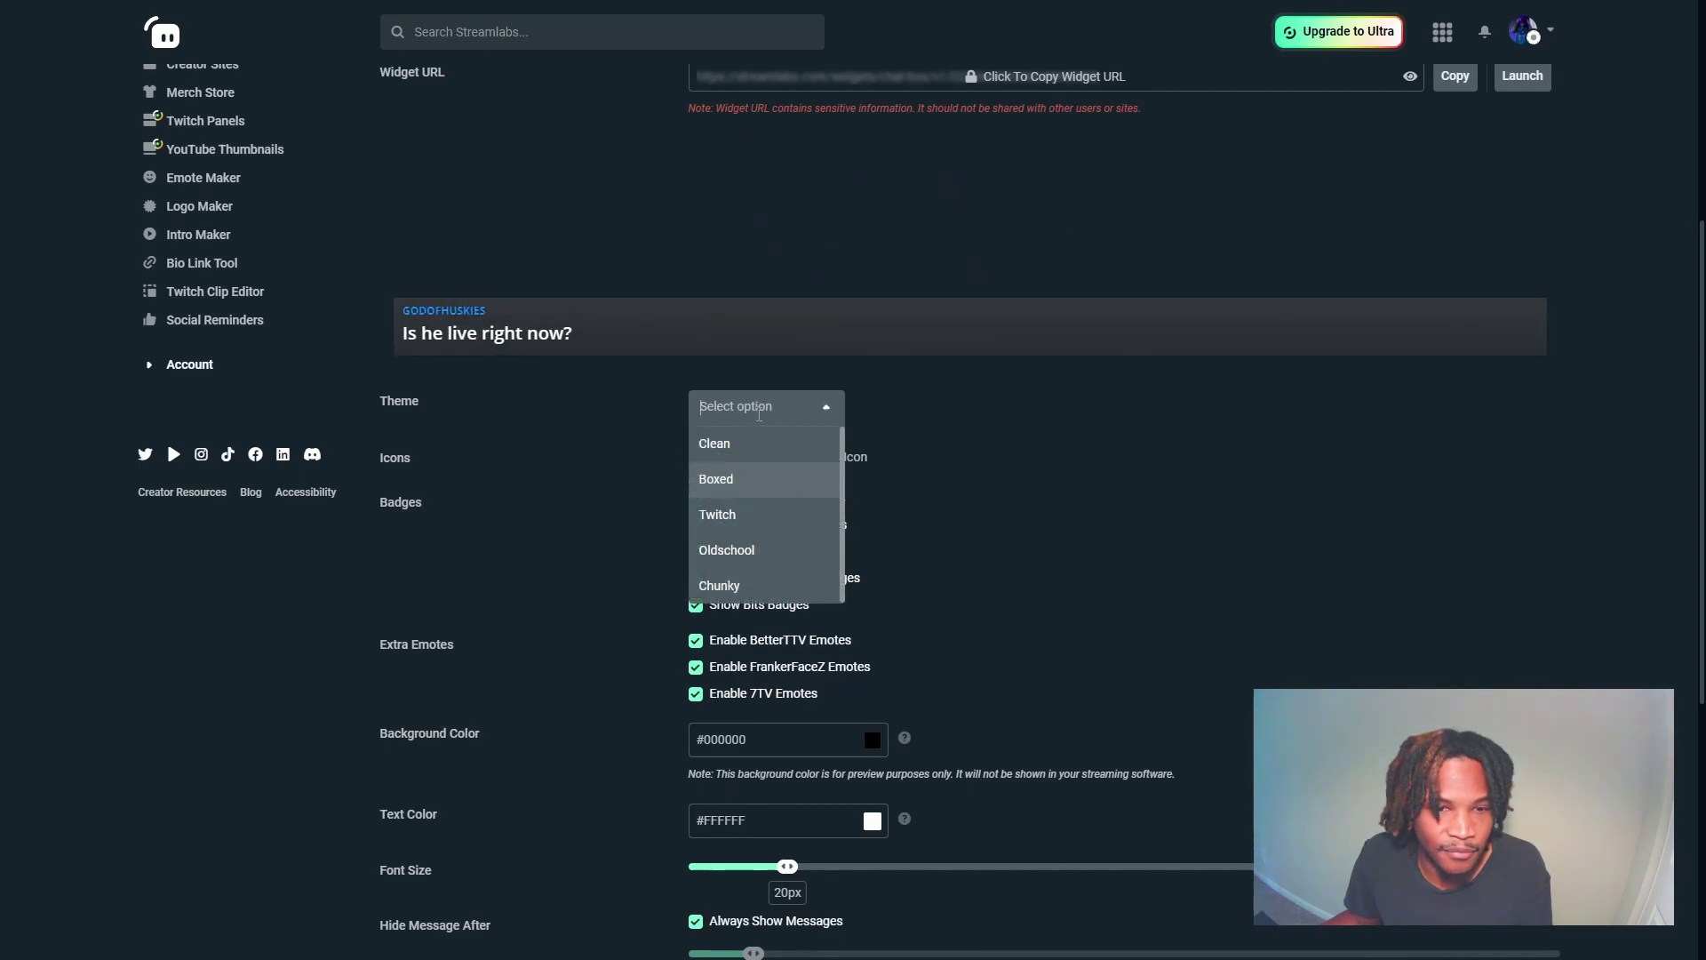
left_click(777, 512)
left_click(763, 406)
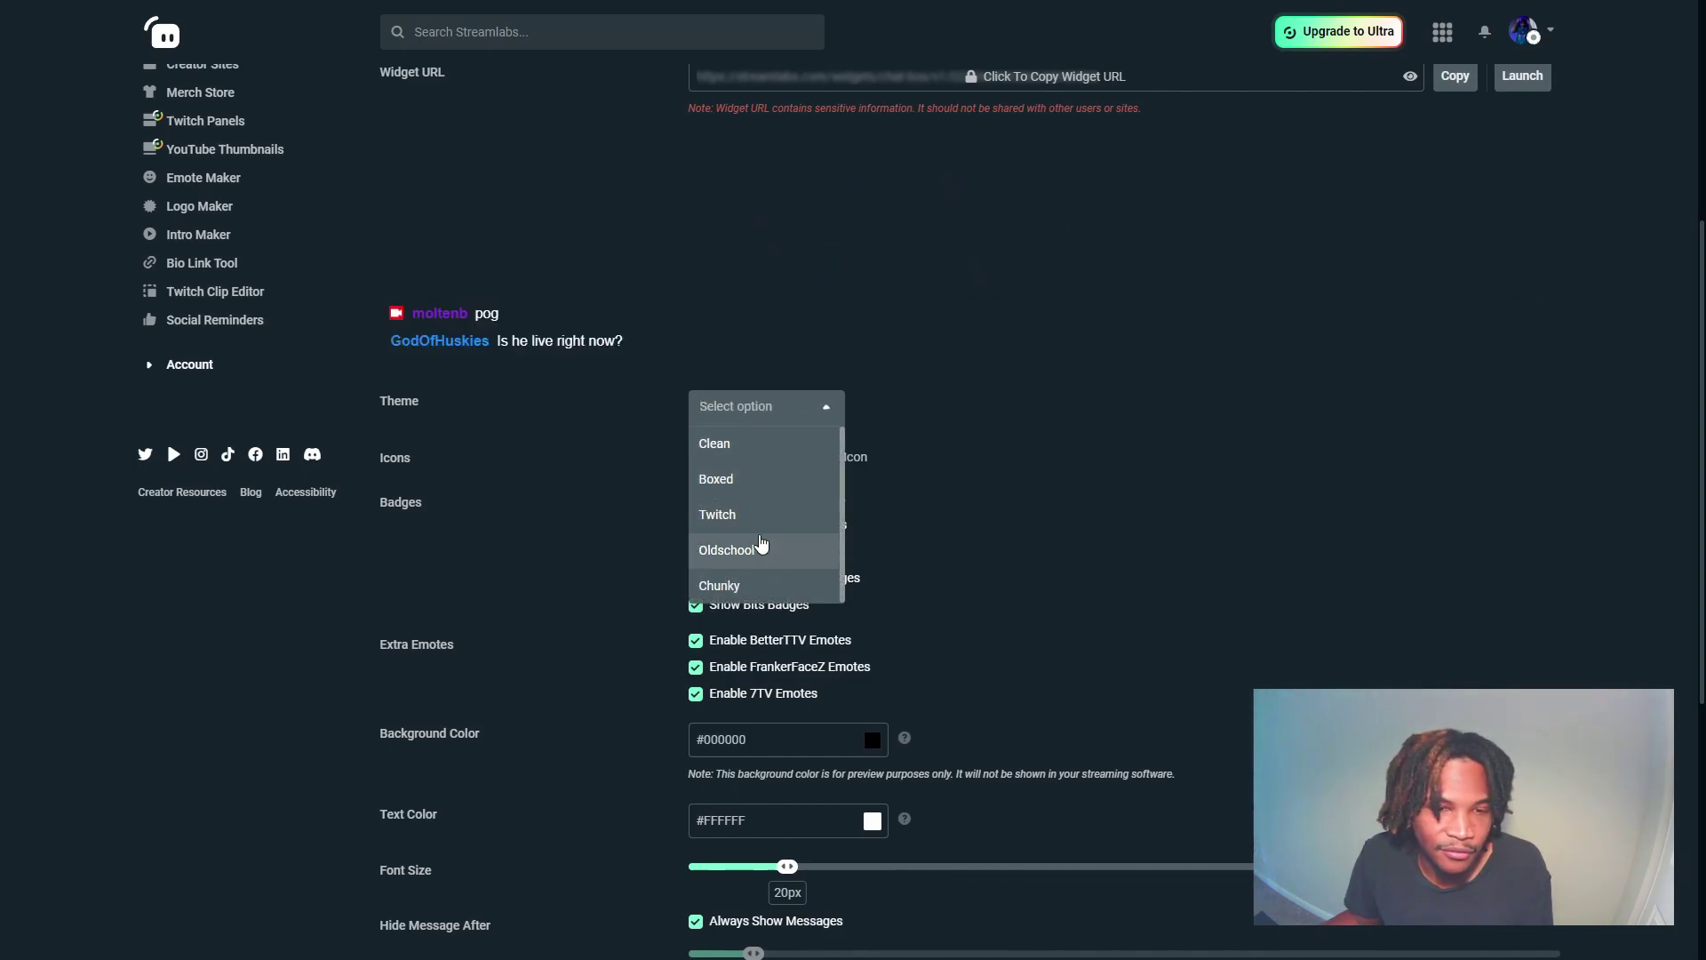
left_click(762, 550)
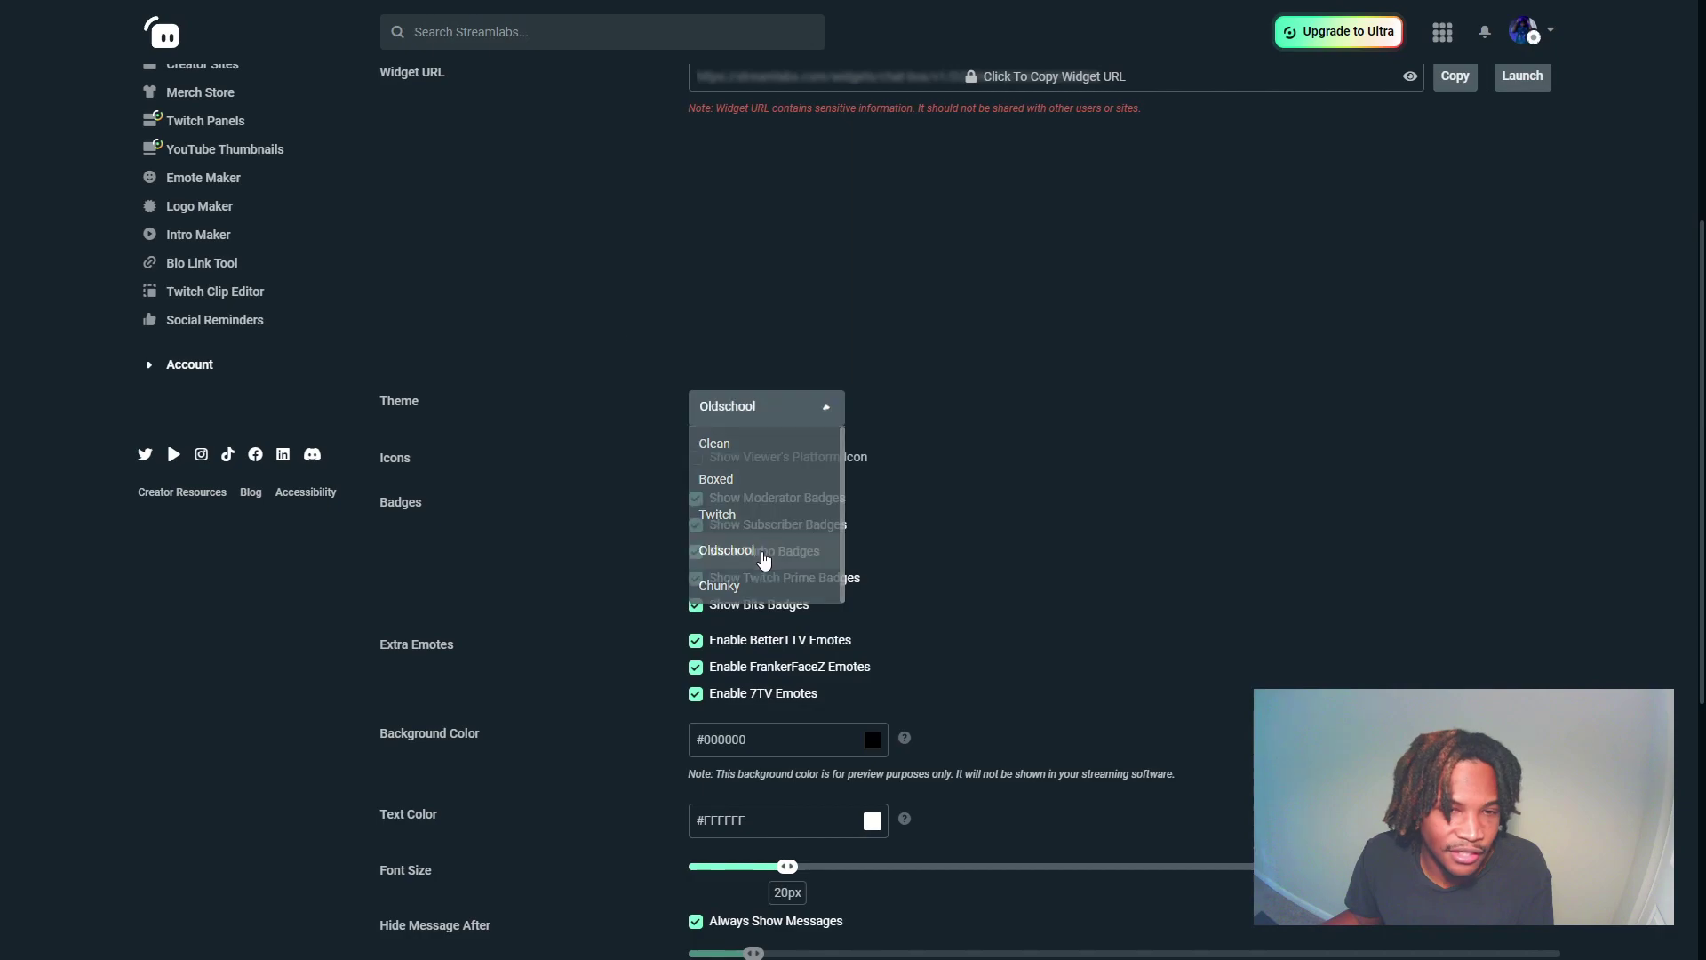
left_click(784, 414)
left_click(791, 444)
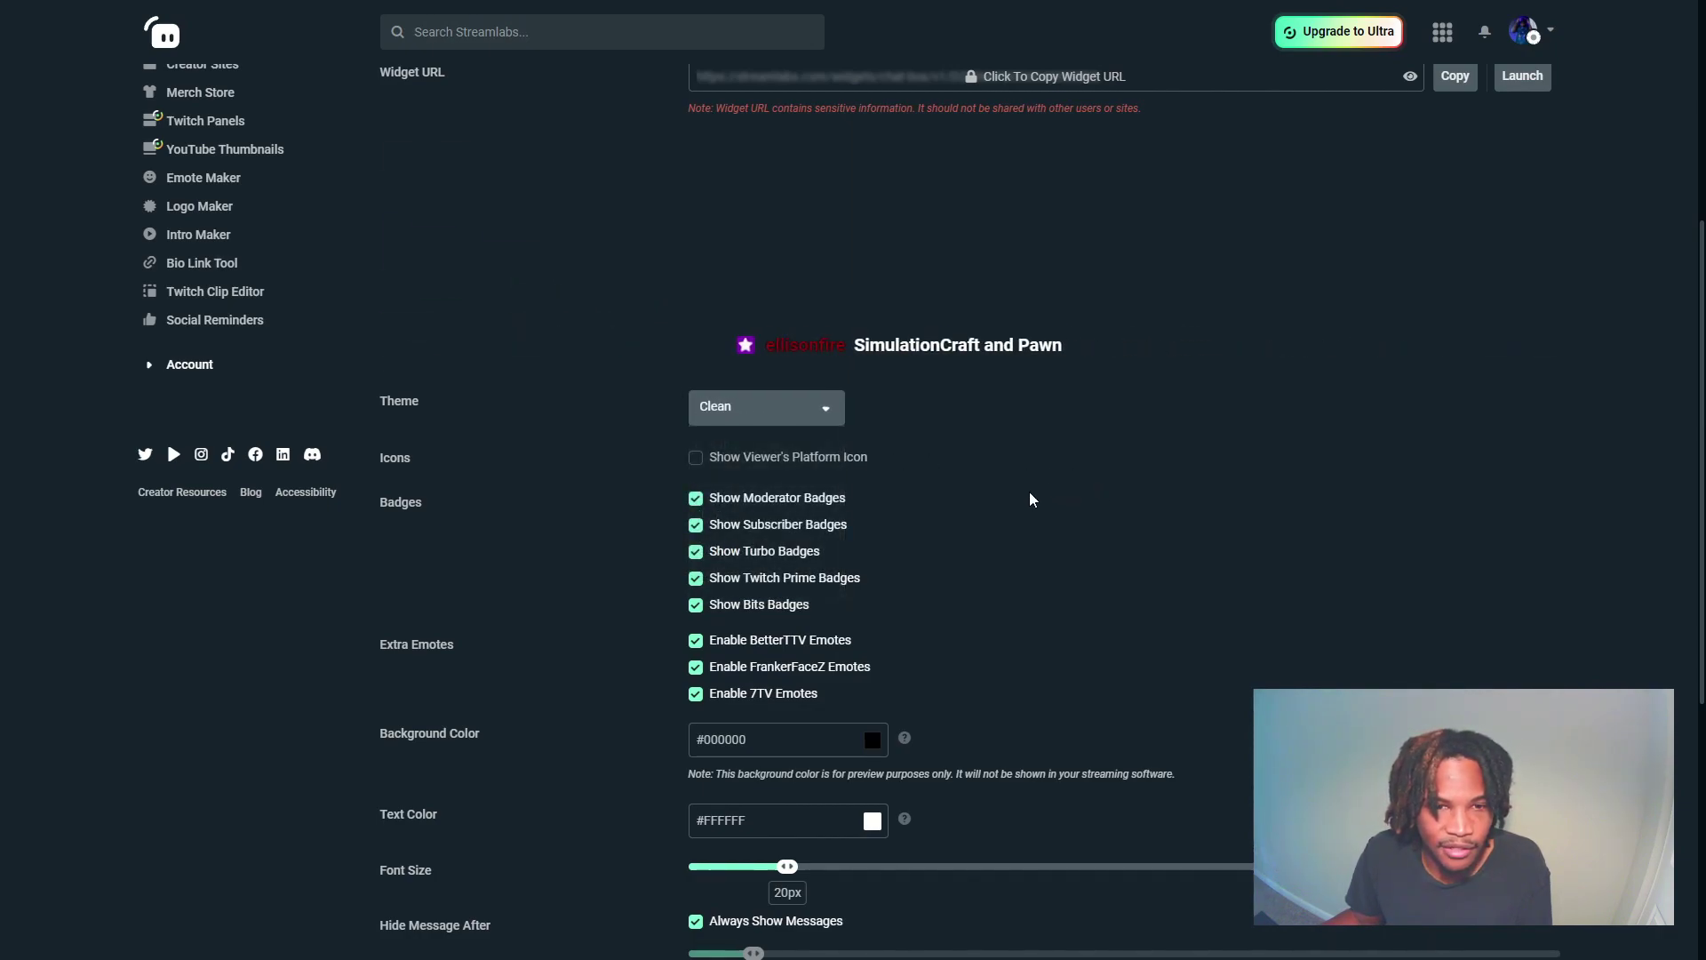
Switch Show Viewer's Platform Icon on and off to compare the chat preview, leaving it off.
scroll(1029, 500, "up", 2)
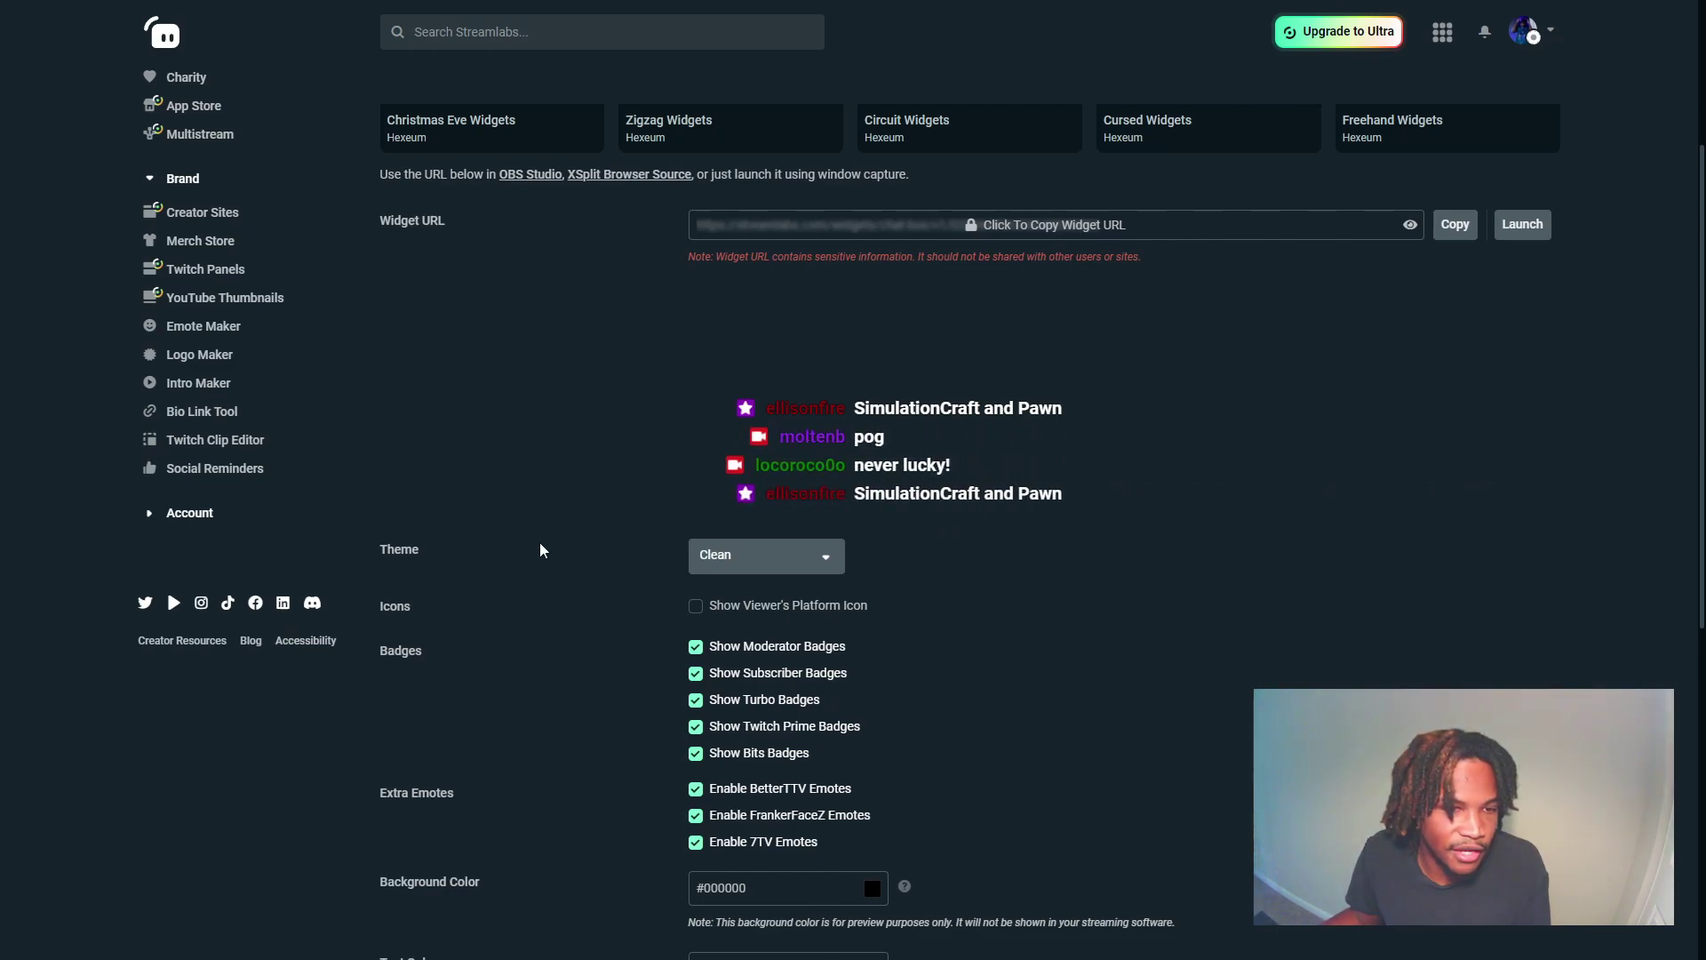
scroll(542, 546, "down", 2)
left_click_drag(402, 457, 365, 456)
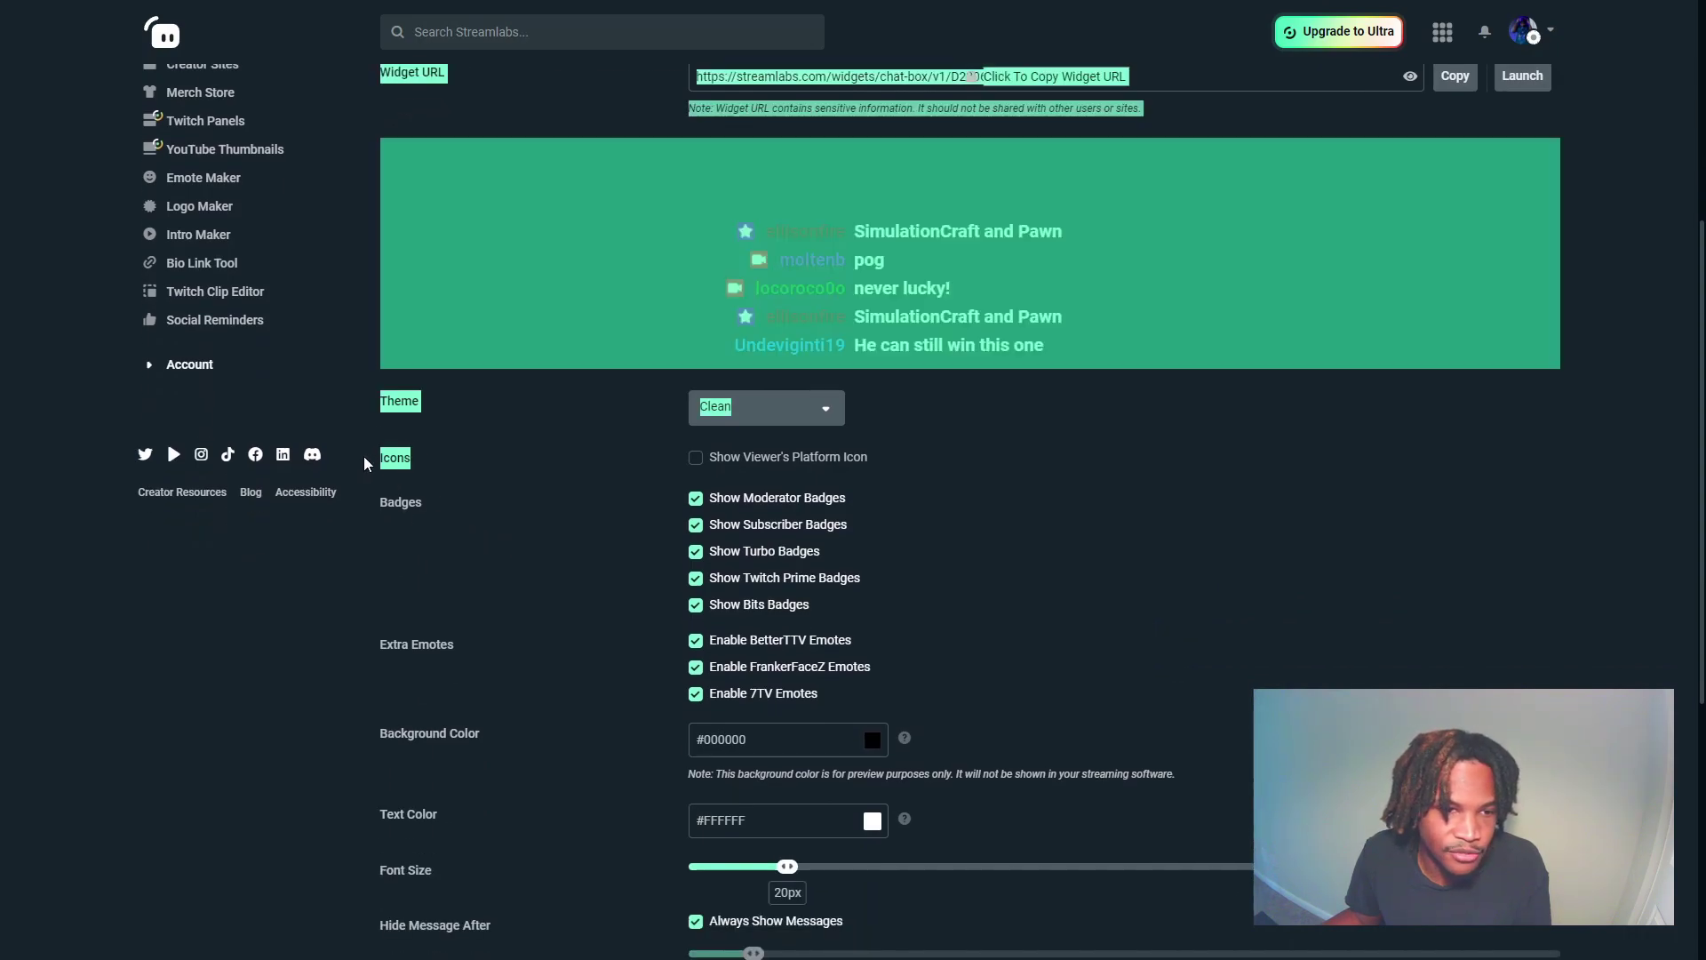
left_click(470, 460)
left_click(695, 457)
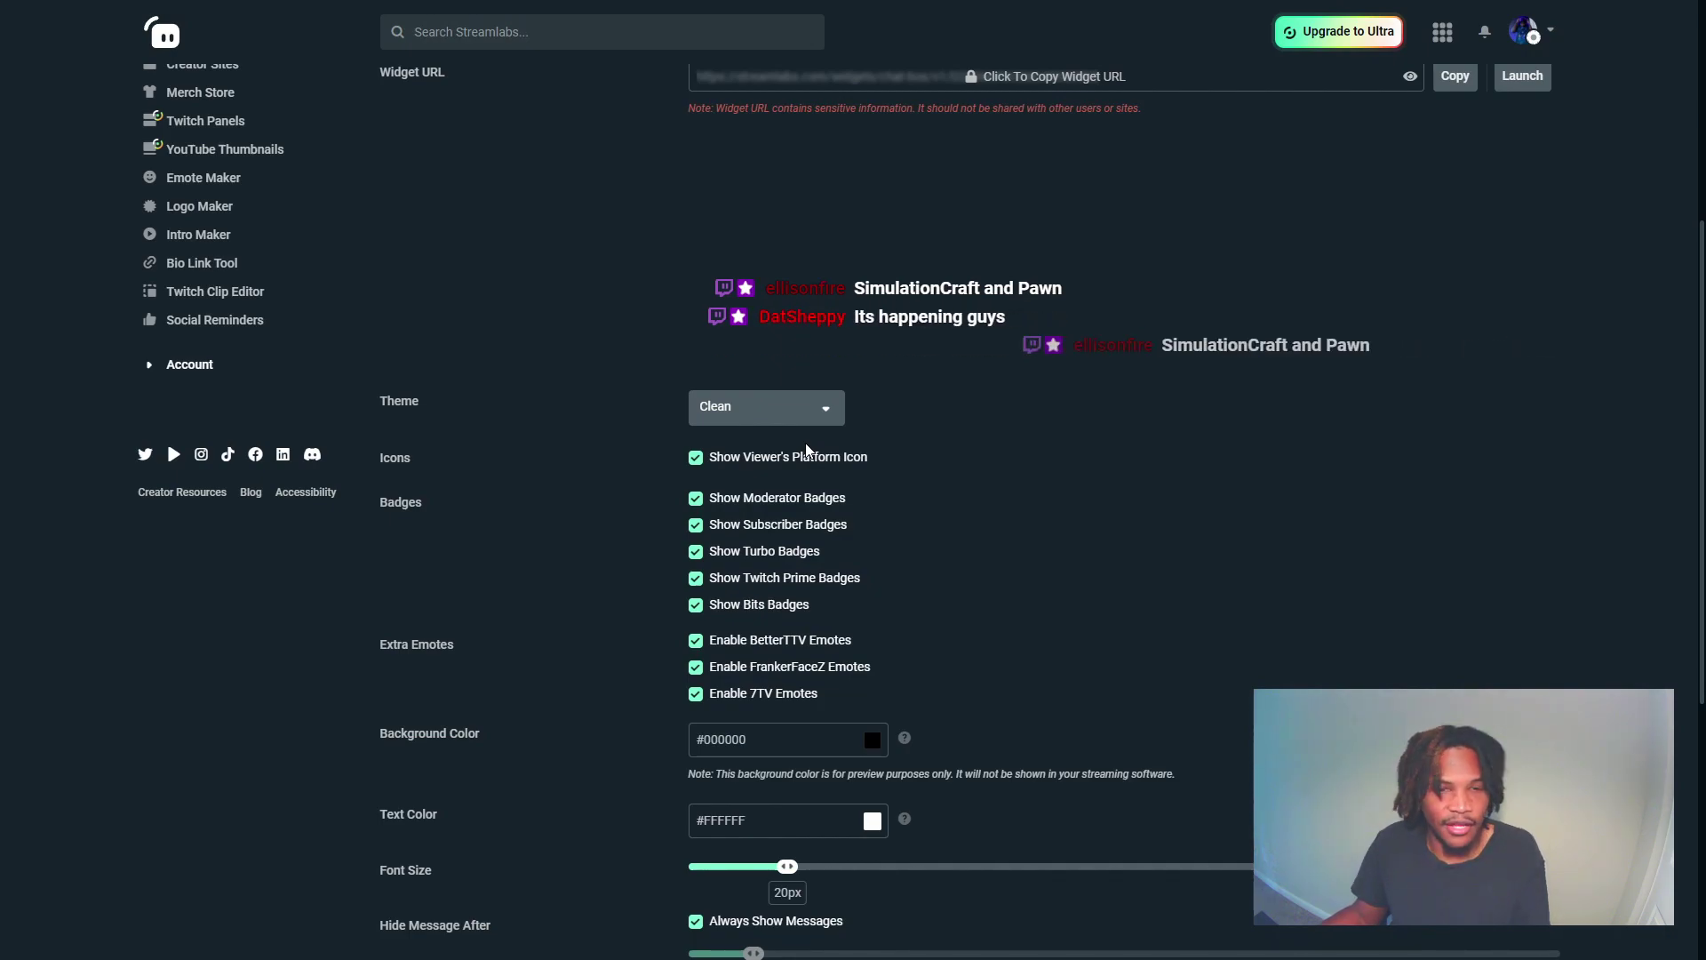
left_click(696, 456)
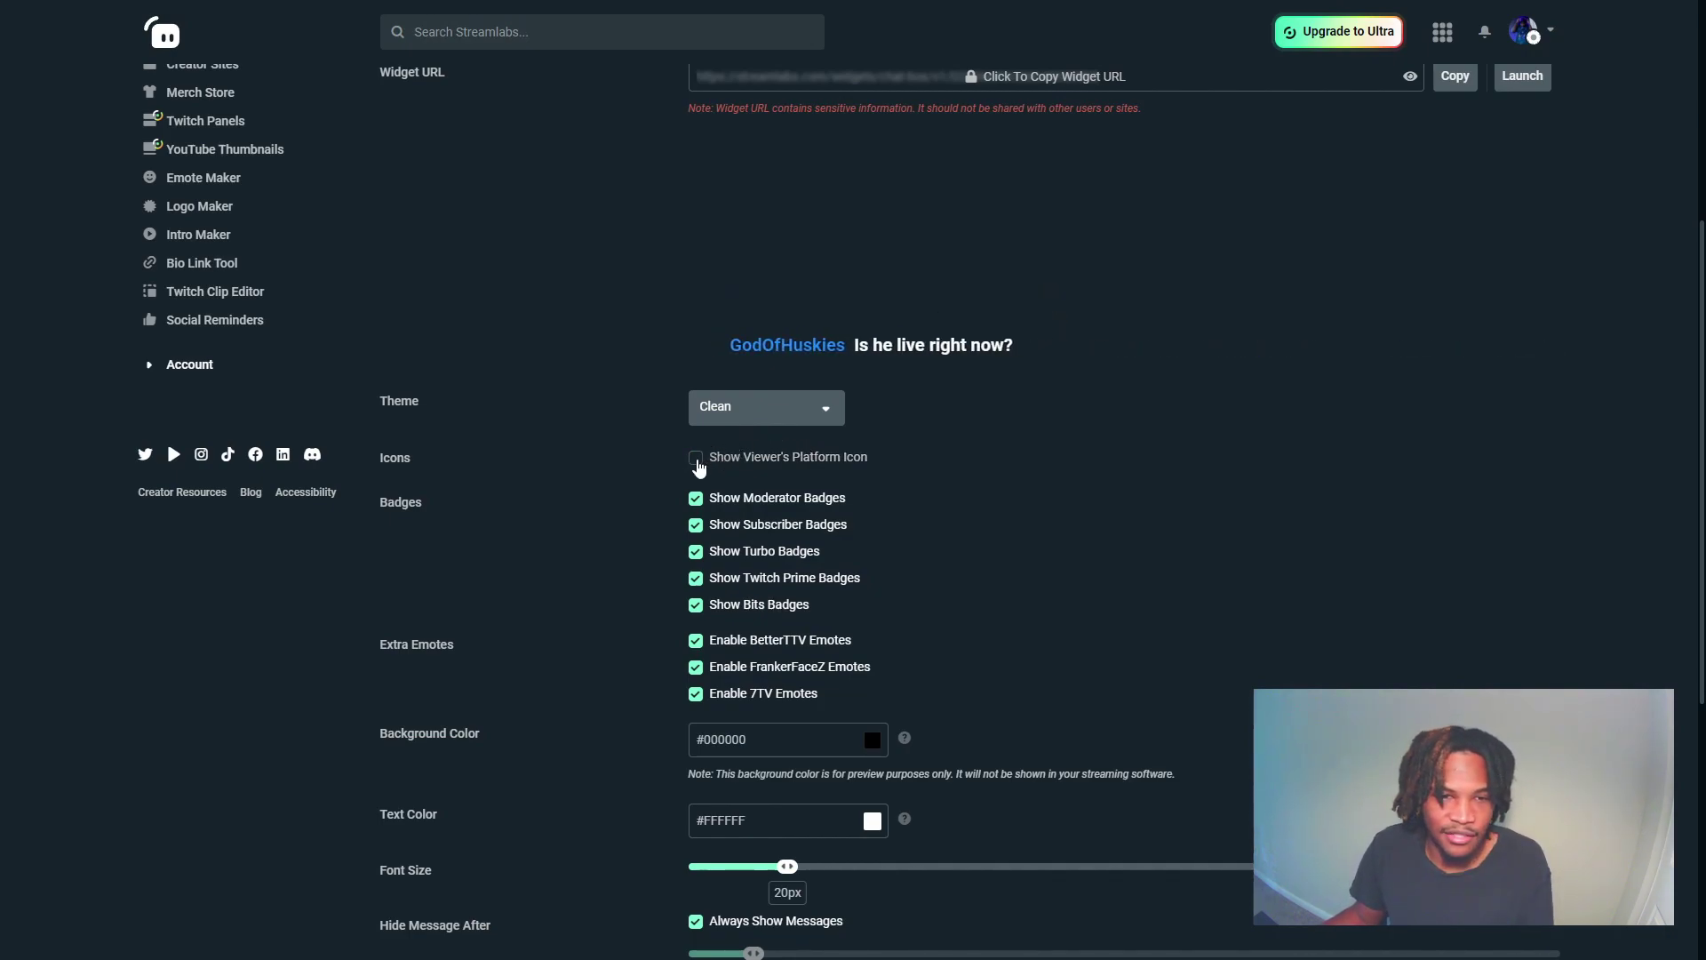
left_click(696, 459)
left_click(696, 459)
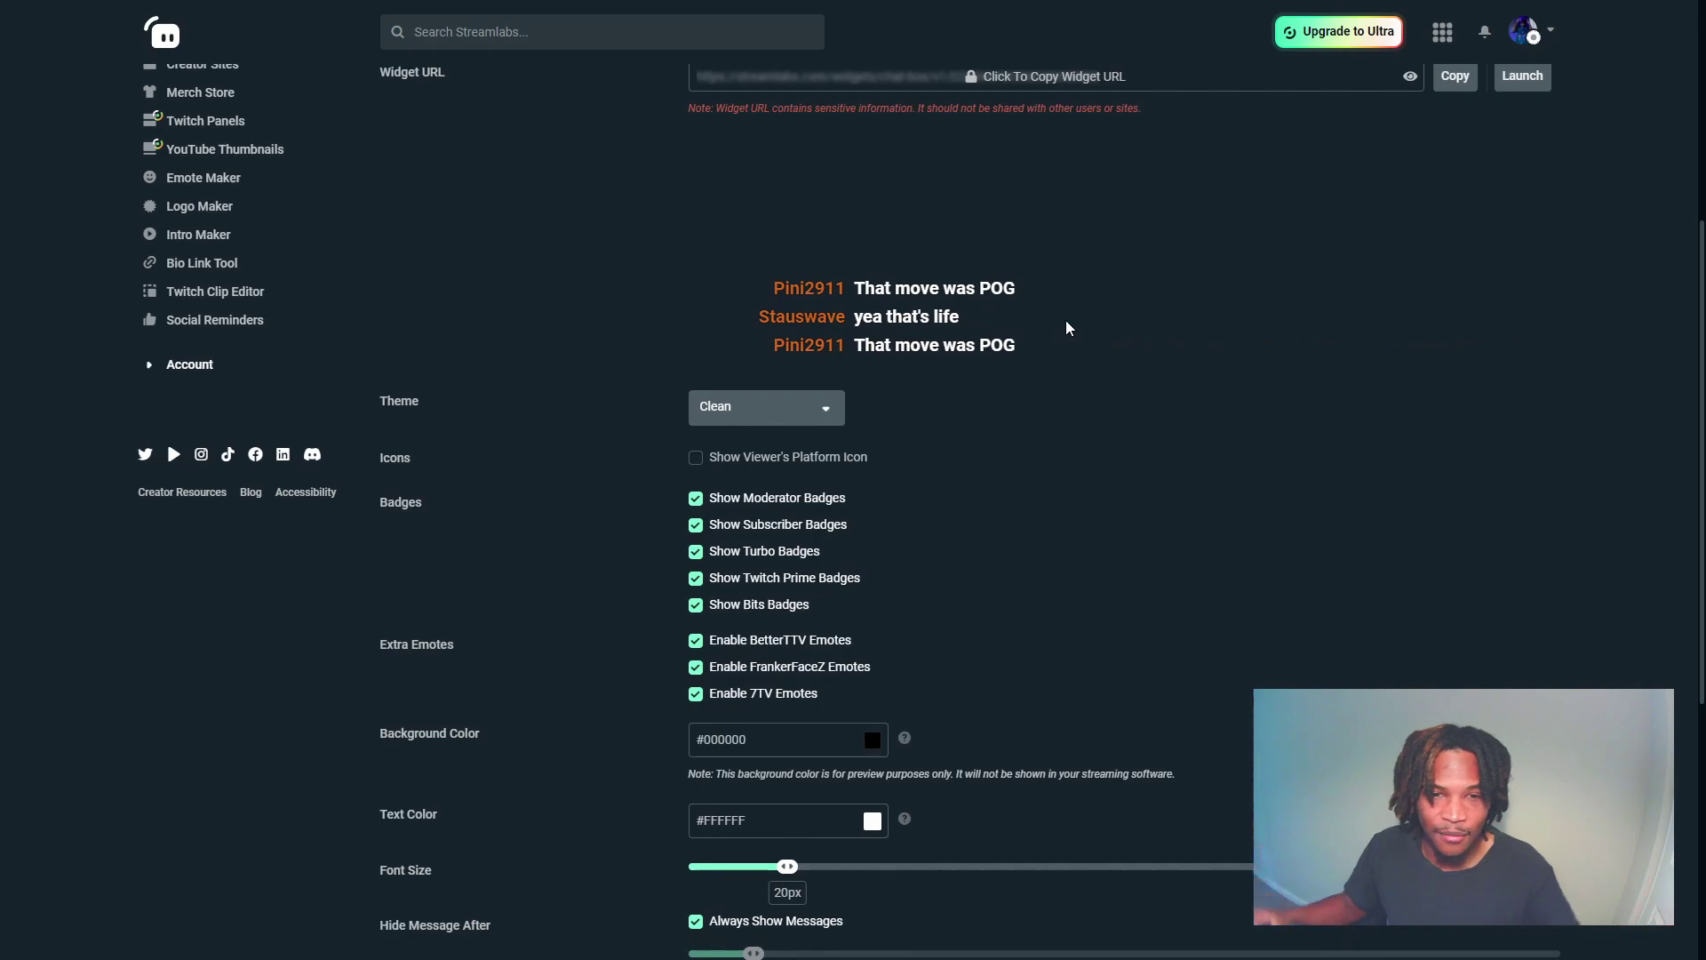
left_click(694, 461)
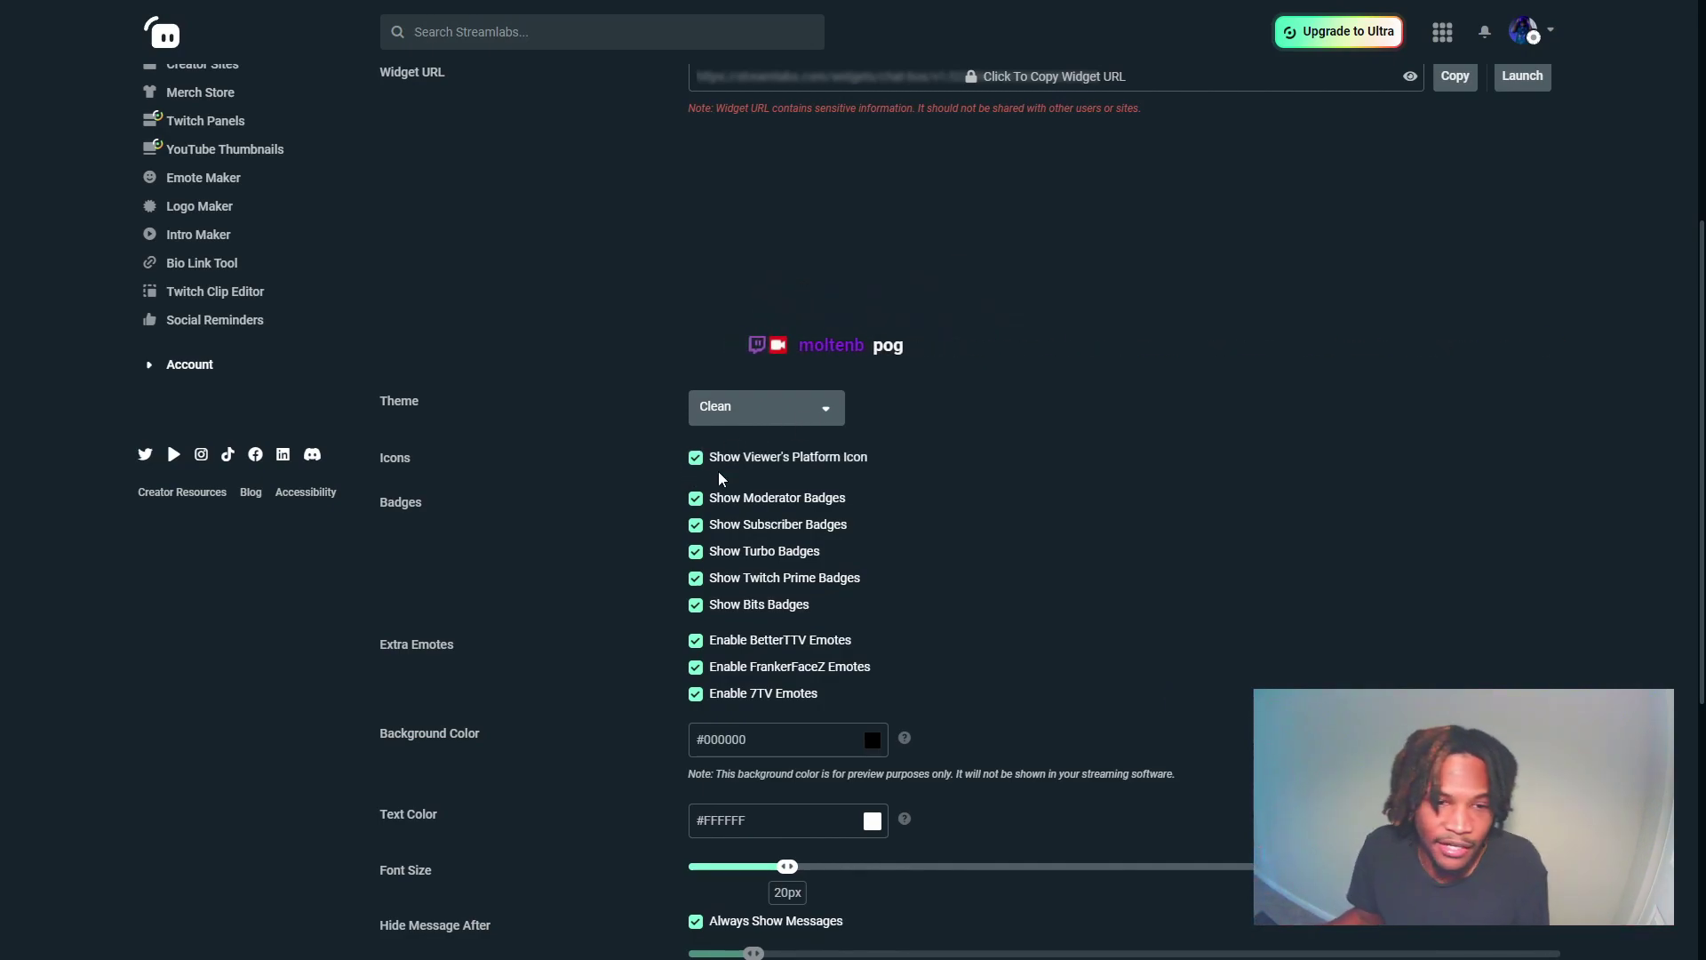
left_click(695, 459)
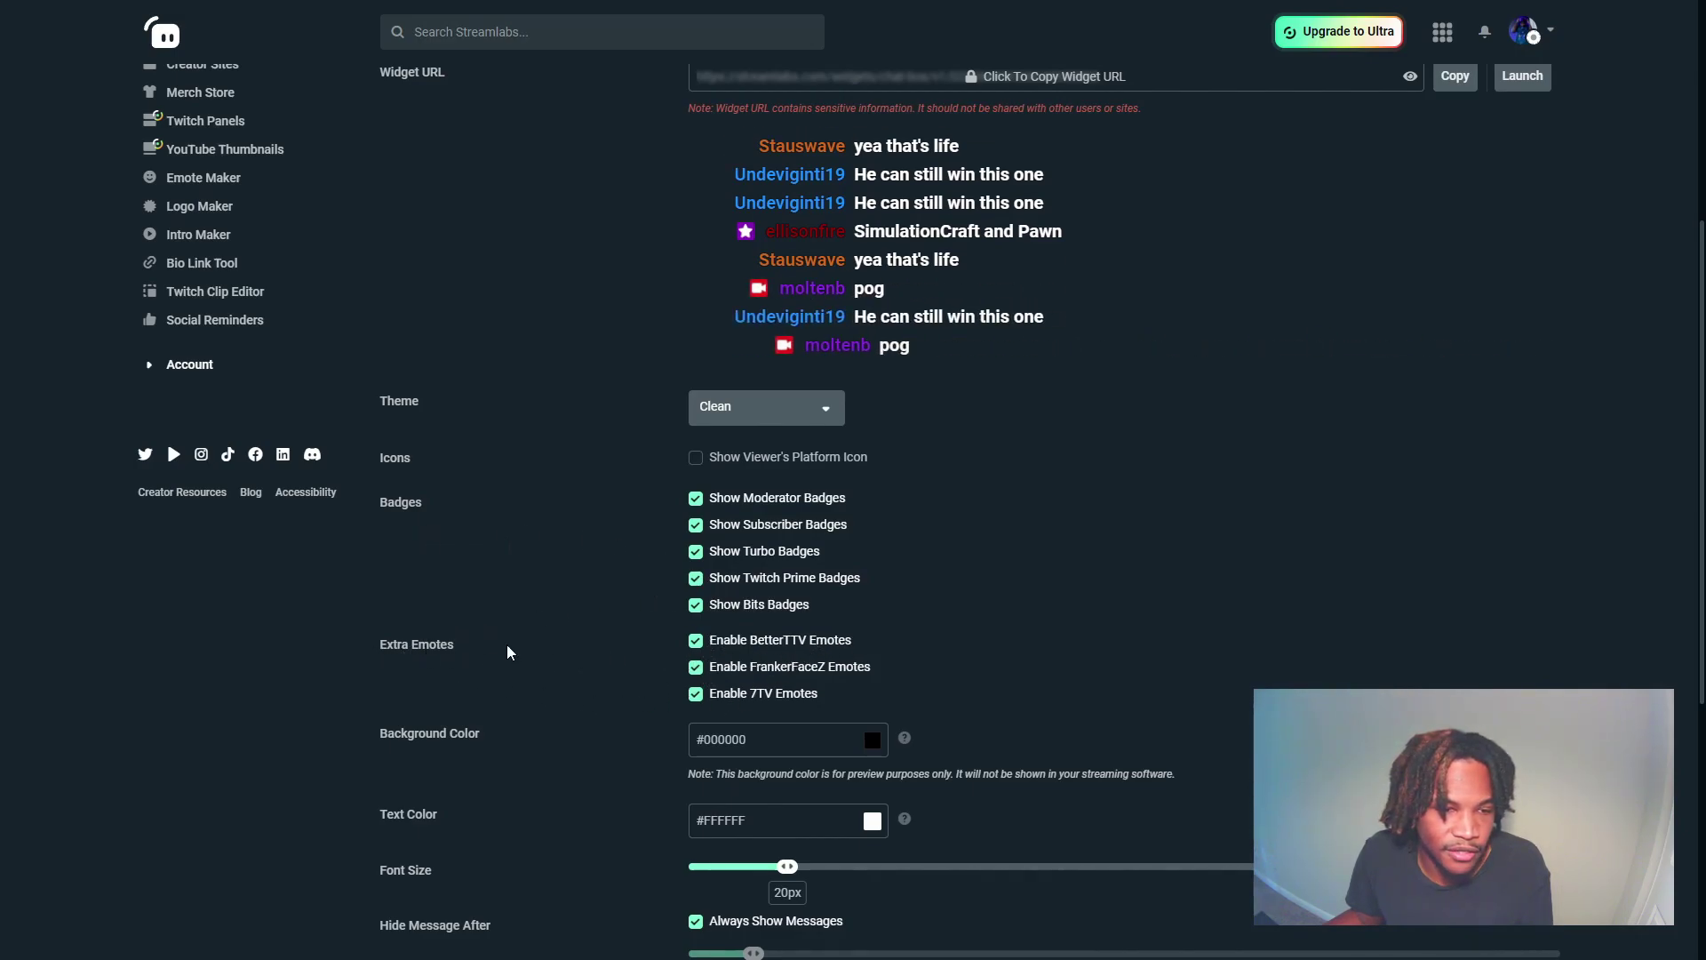
Try chat font sizes of 52px and 72px, checking each one in the chat preview.
scroll(658, 675, "down", 3)
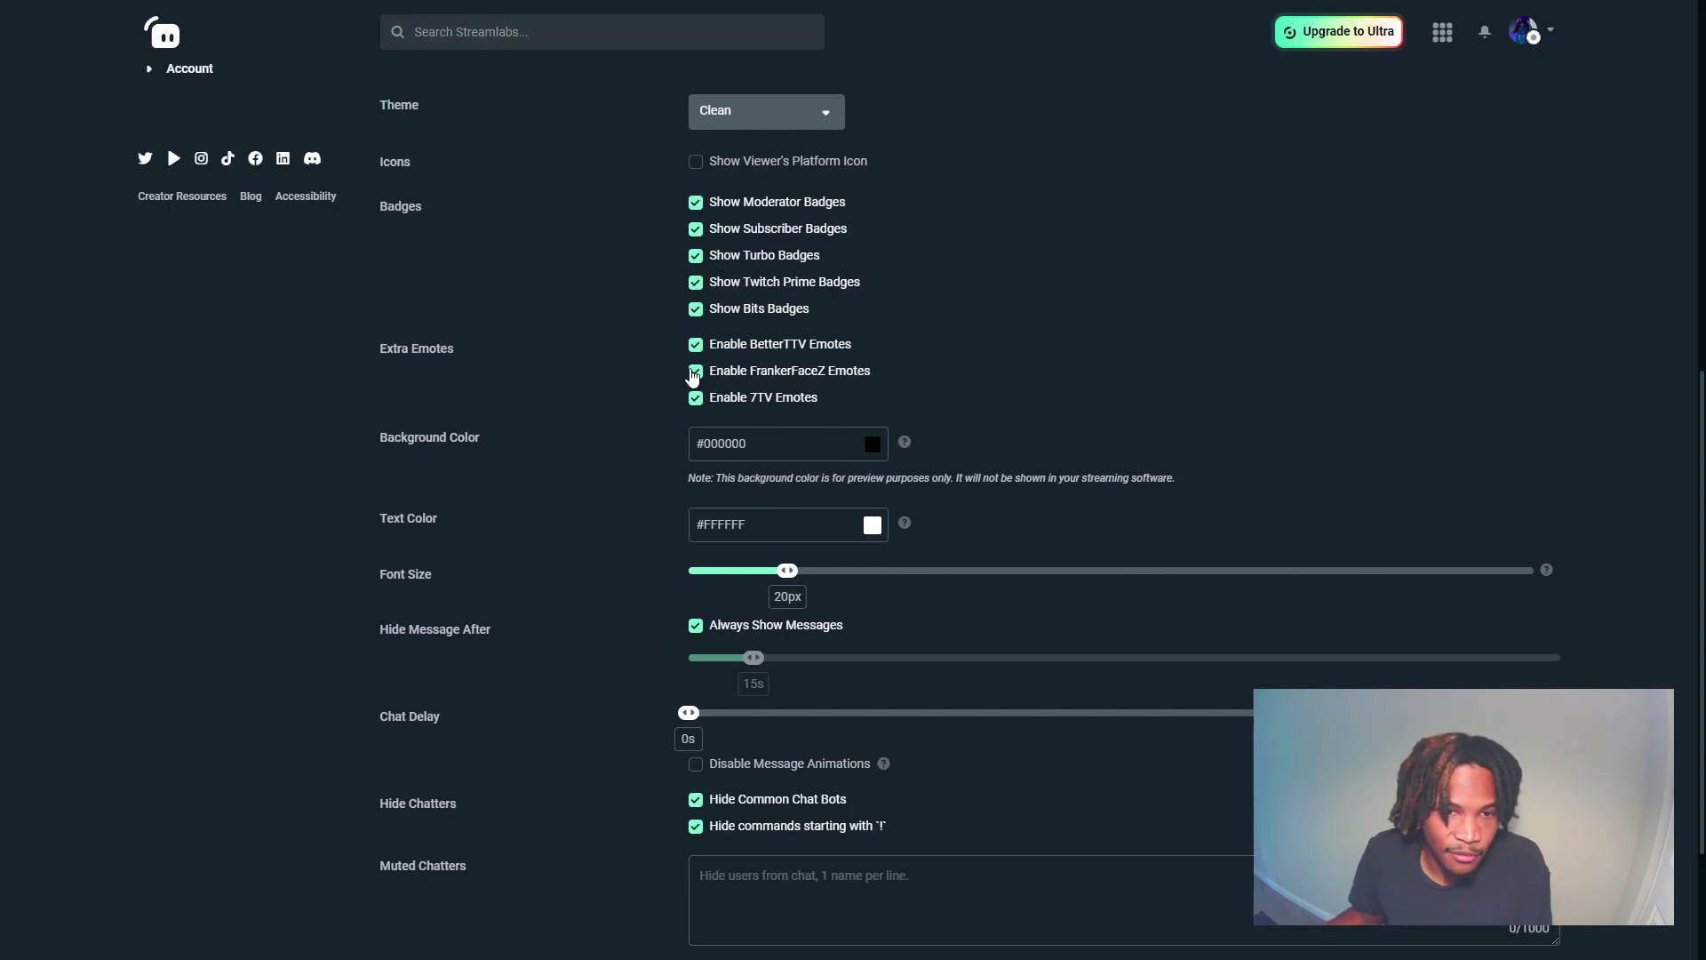
scroll(692, 377, "up", 6)
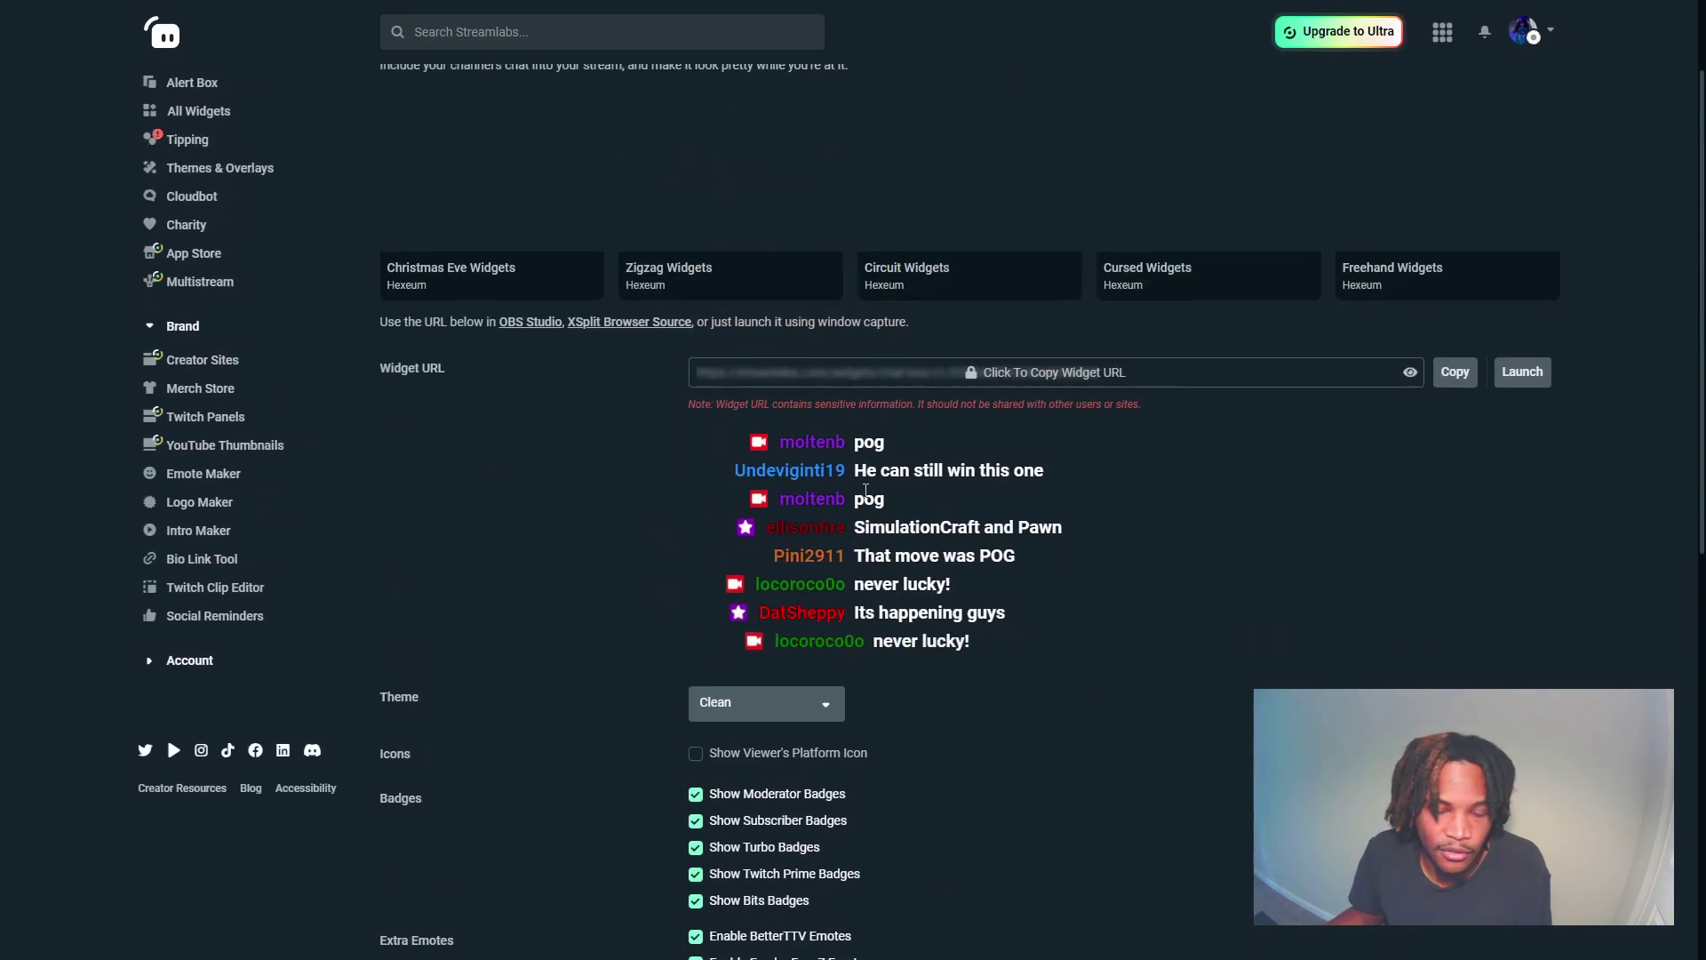
scroll(620, 512, "down", 6)
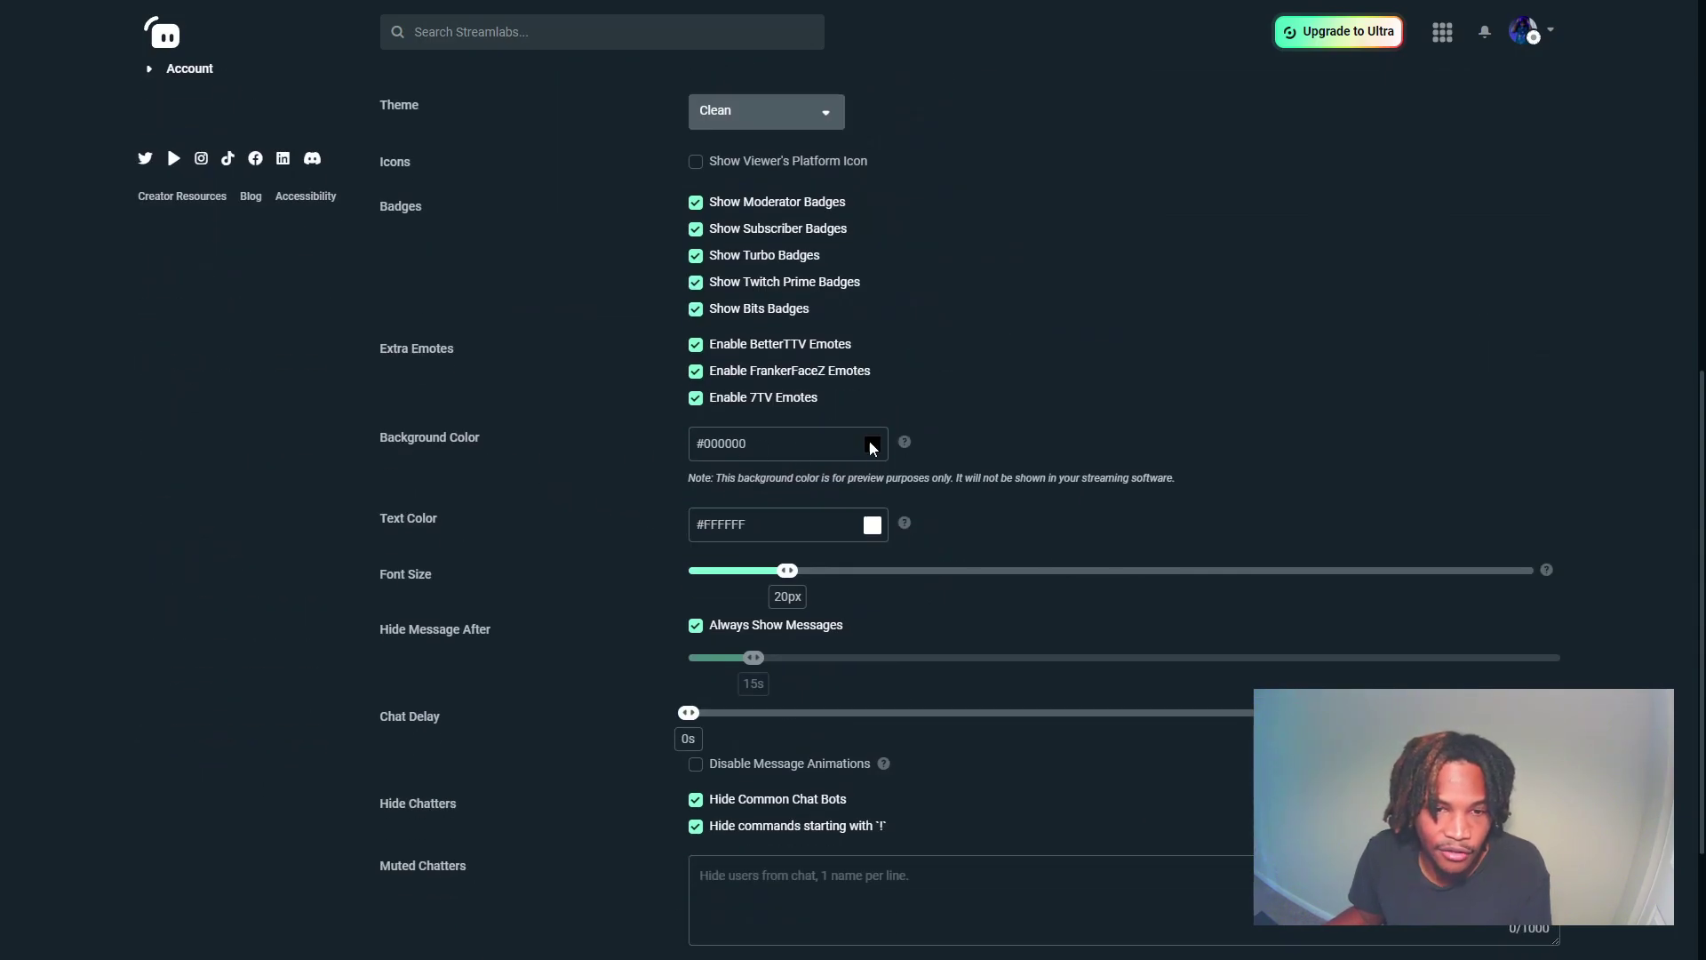
scroll(375, 520, "down", 2)
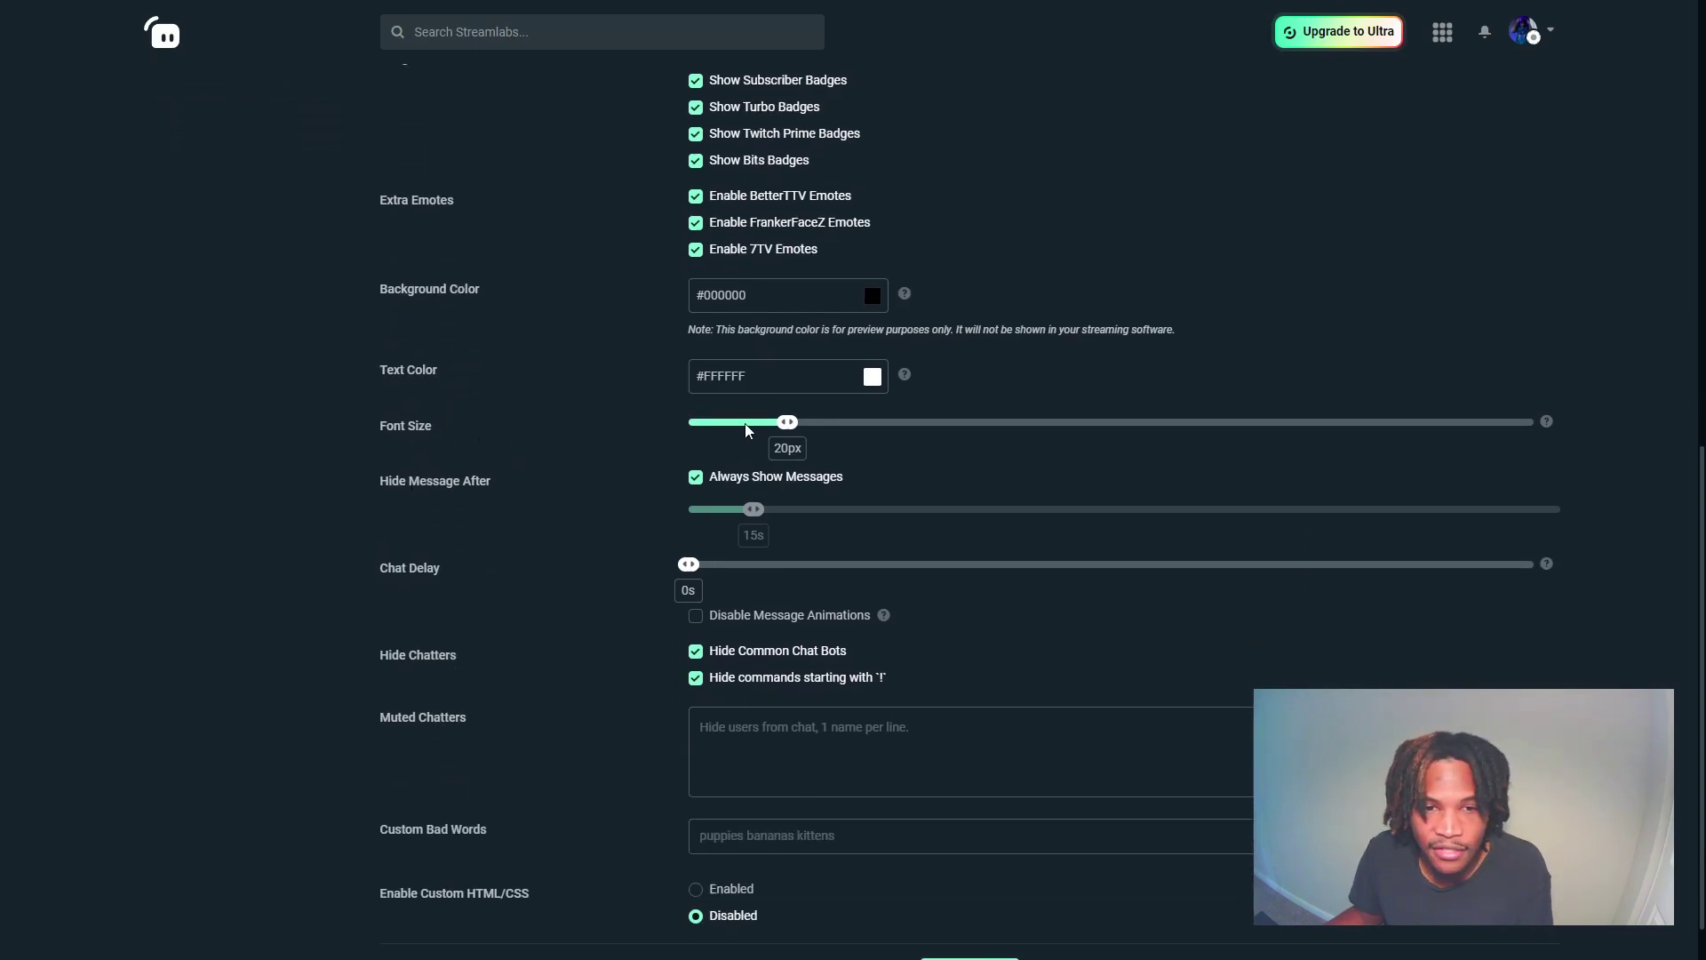
left_click_drag(788, 421, 1185, 422)
scroll(1022, 463, "up", 8)
scroll(1057, 471, "down", 6)
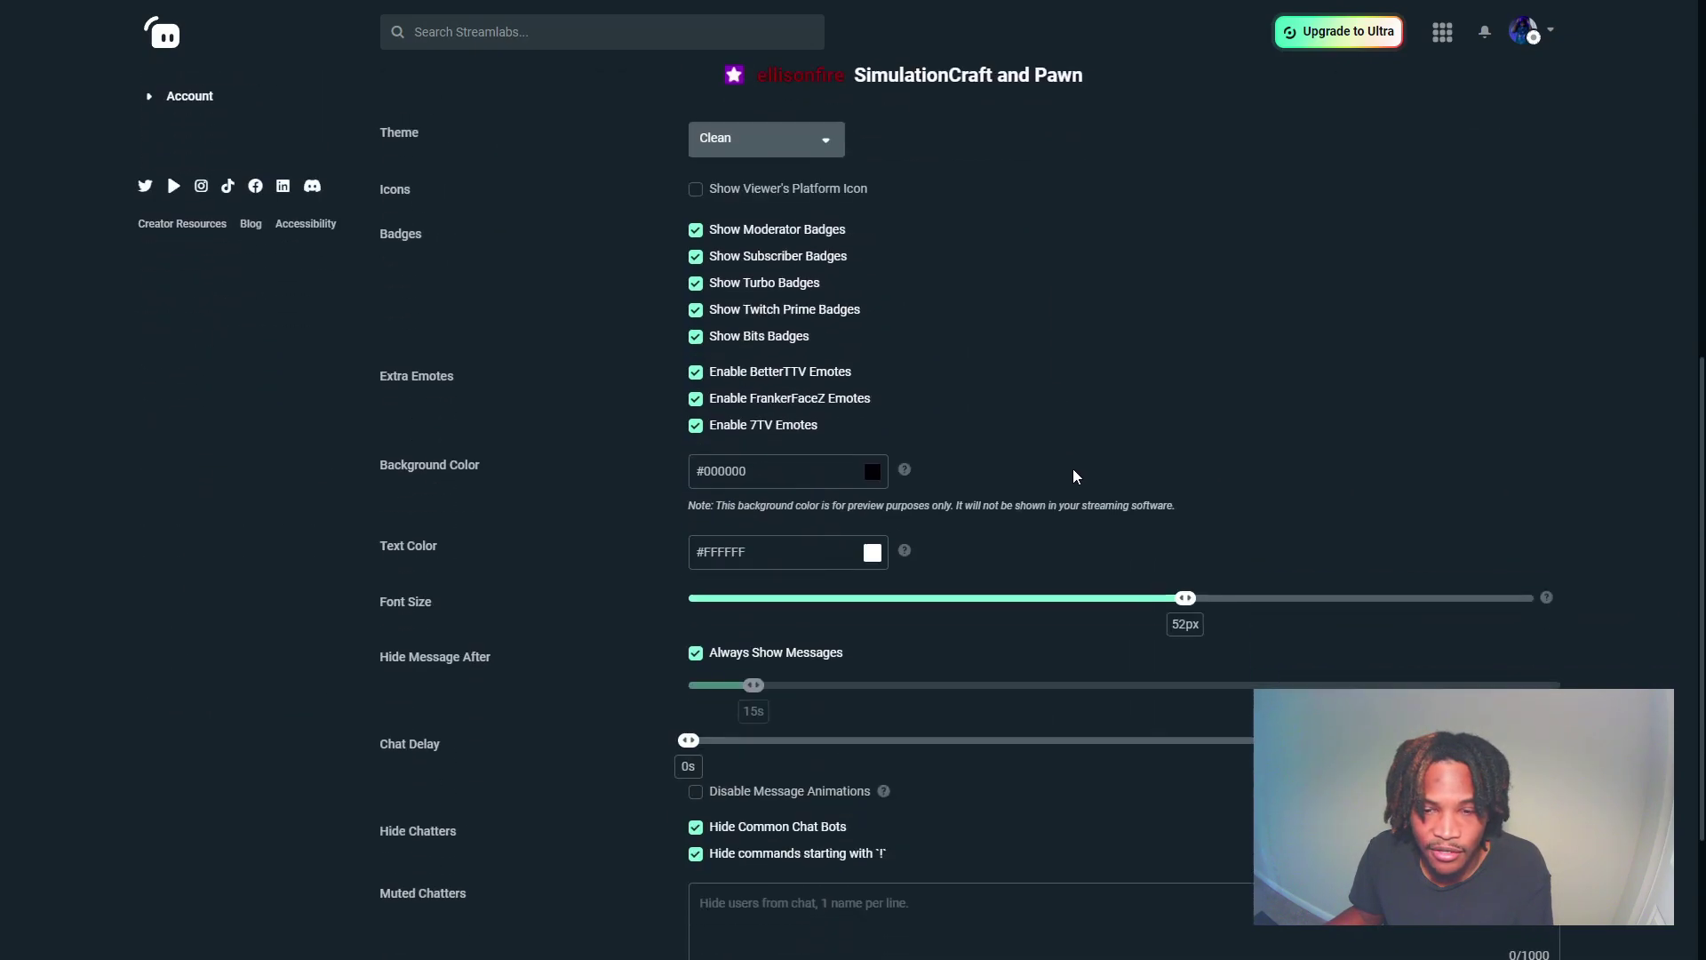
left_click_drag(1185, 571, 1468, 579)
scroll(1245, 511, "up", 7)
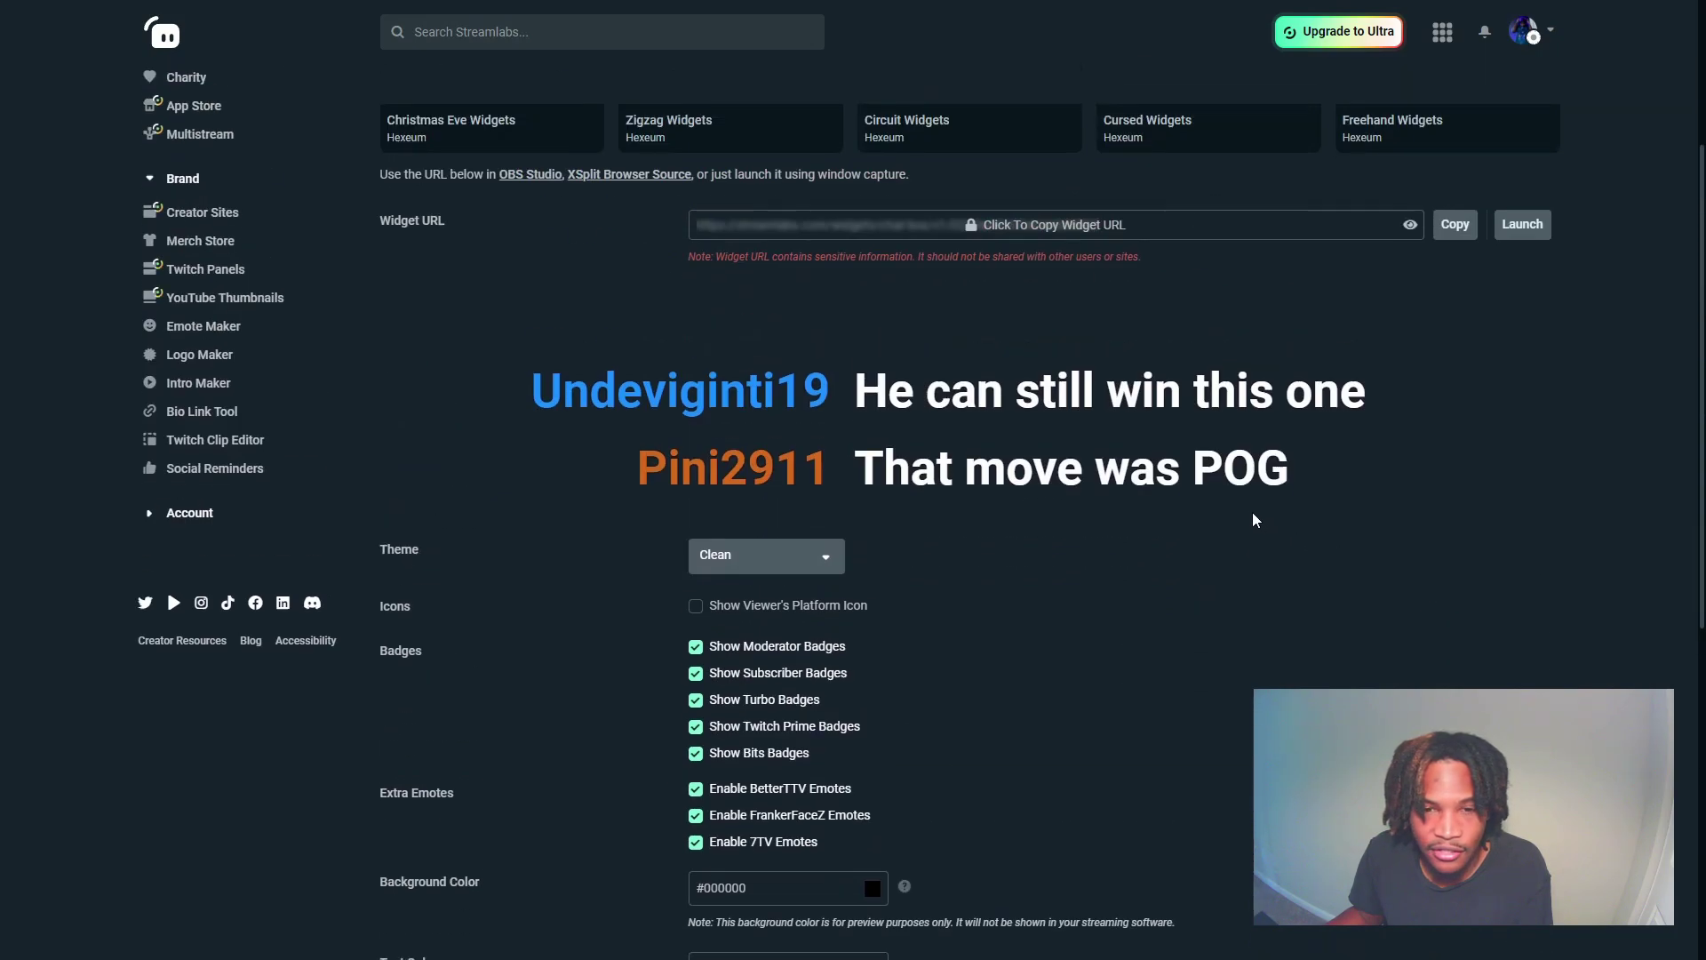
scroll(1218, 514, "down", 2)
scroll(1137, 471, "up", 2)
scroll(1054, 435, "down", 5)
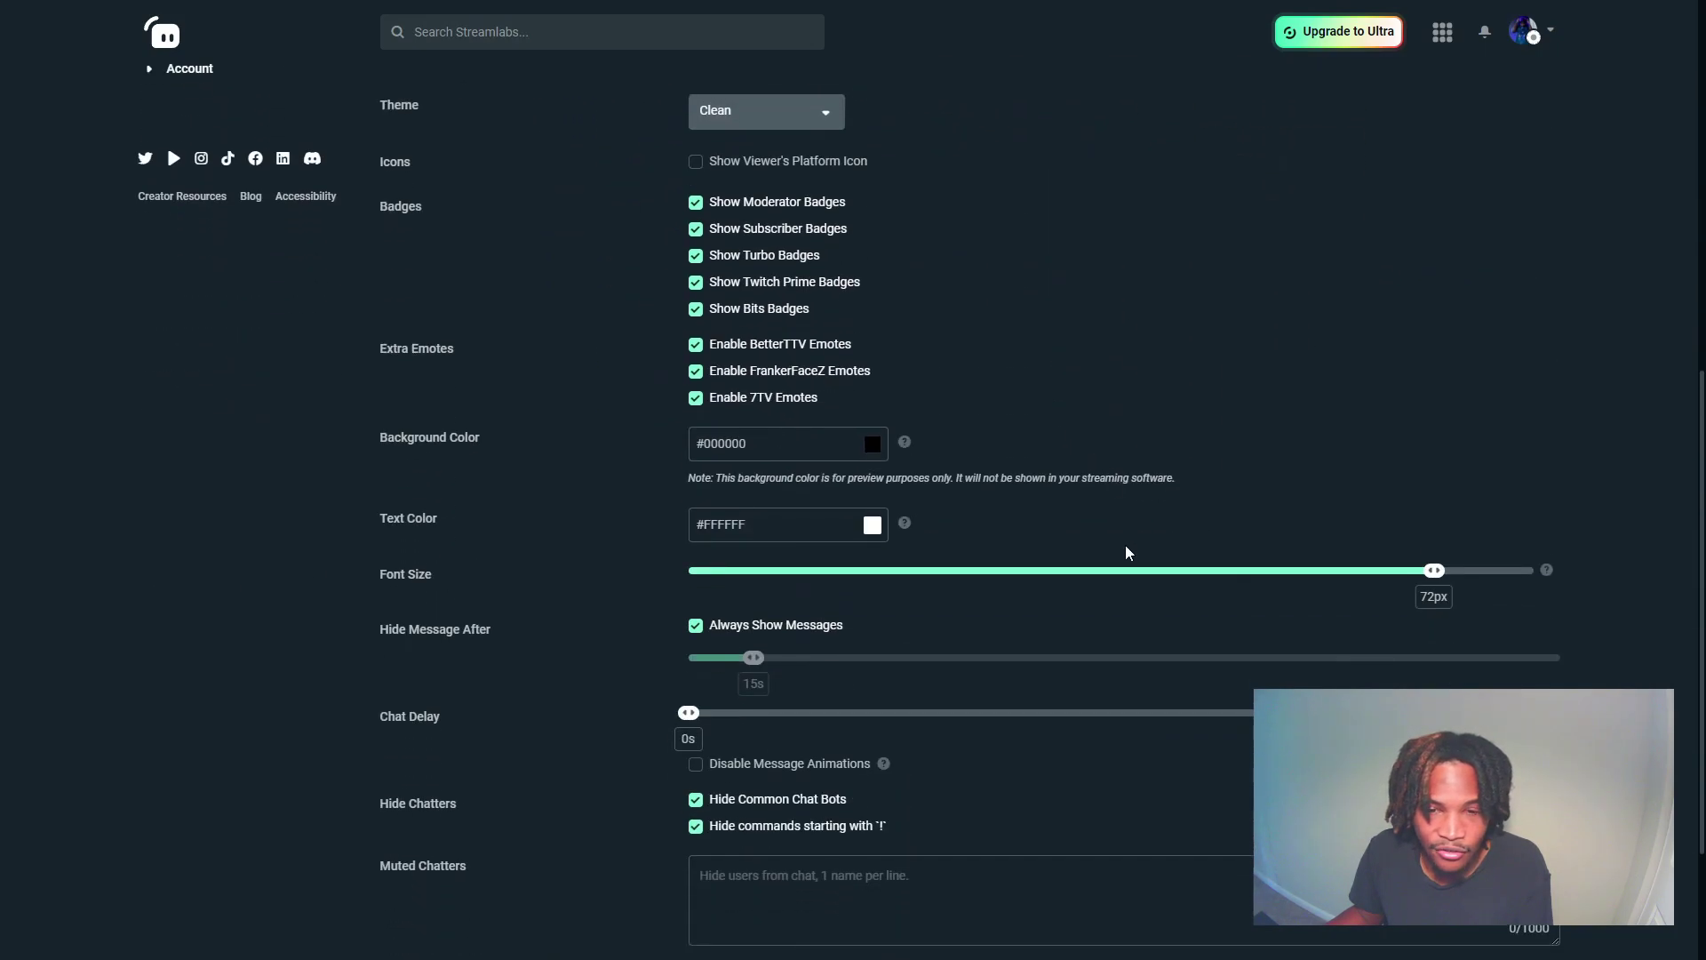
Try a red chat text color, #F80000, and check it in the chat preview.
left_click(873, 526)
scroll(1127, 590, "up", 8)
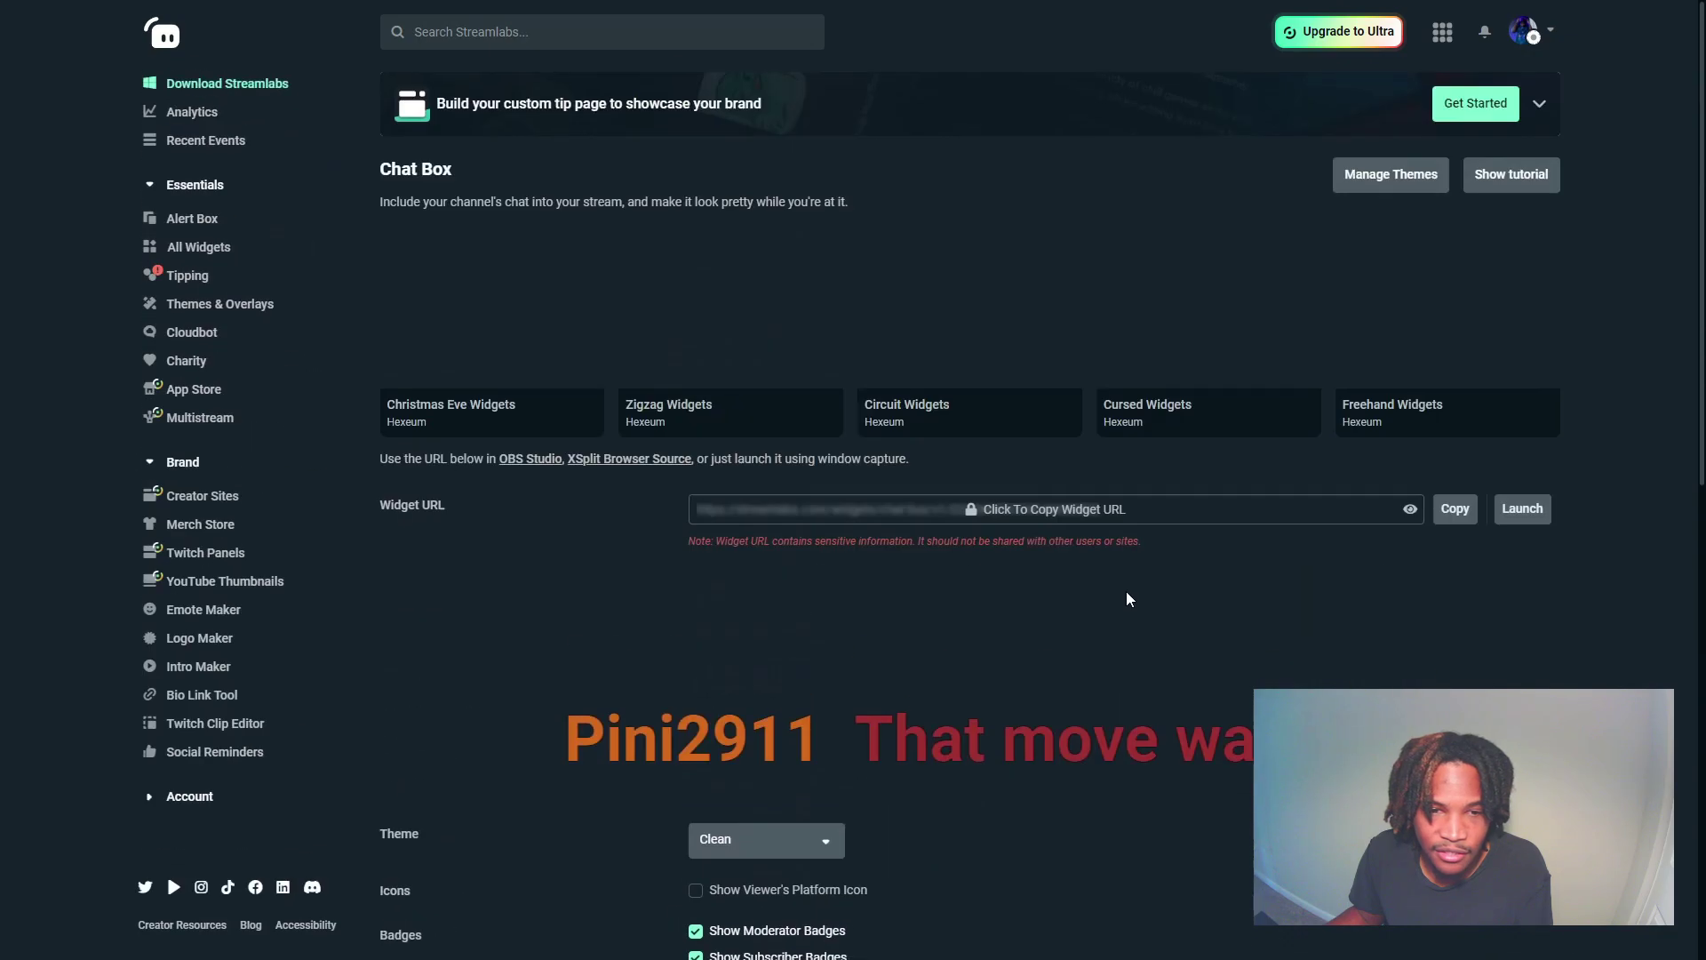
scroll(1097, 594, "down", 8)
left_click(869, 520)
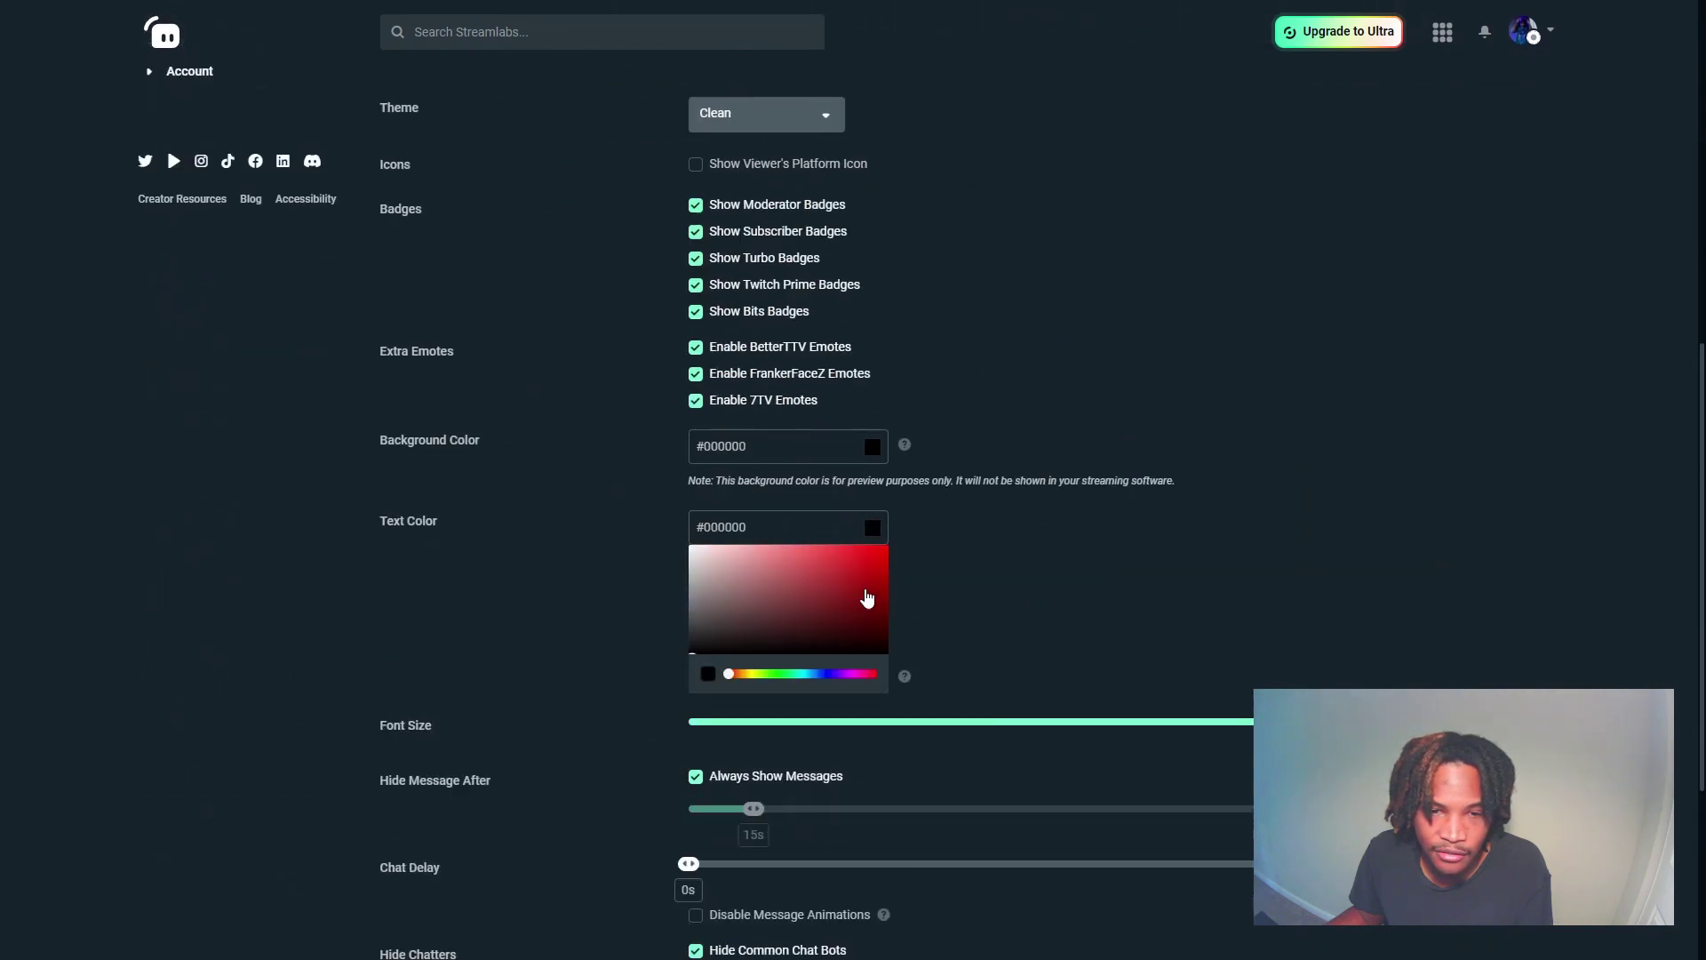
scroll(1143, 535, "up", 6)
scroll(1115, 546, "down", 6)
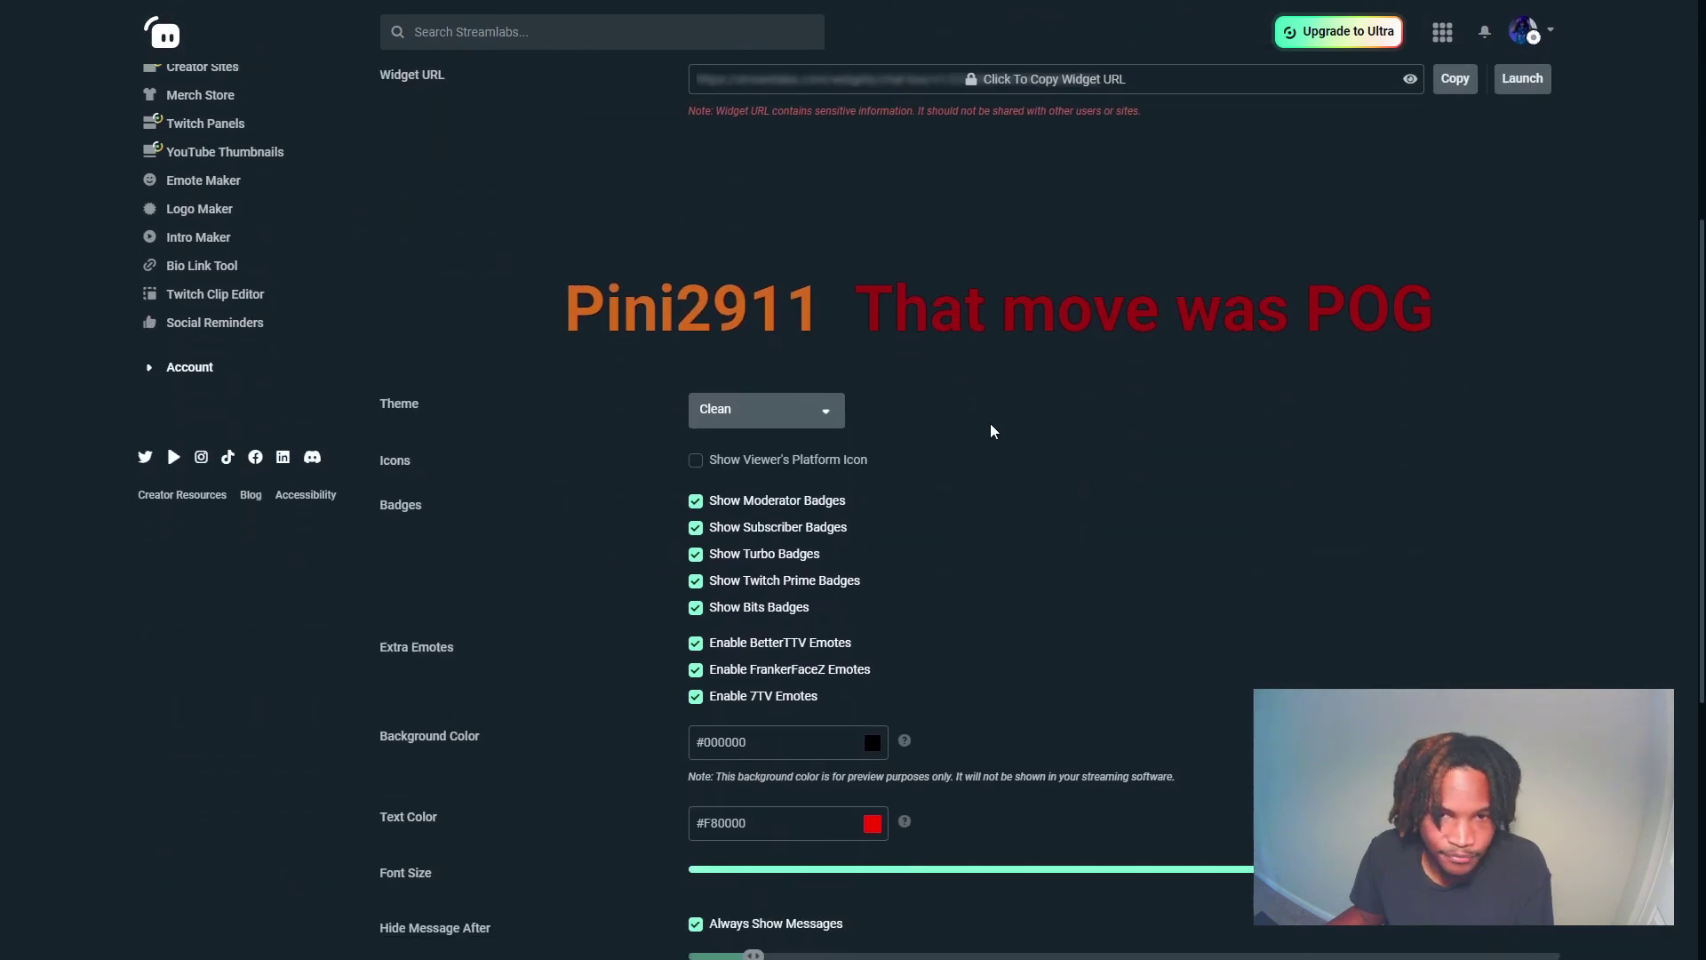
Restore the chat text color to #FFFFFF and the font size to 20px.
left_click(872, 527)
left_click(692, 544)
left_click(1027, 539)
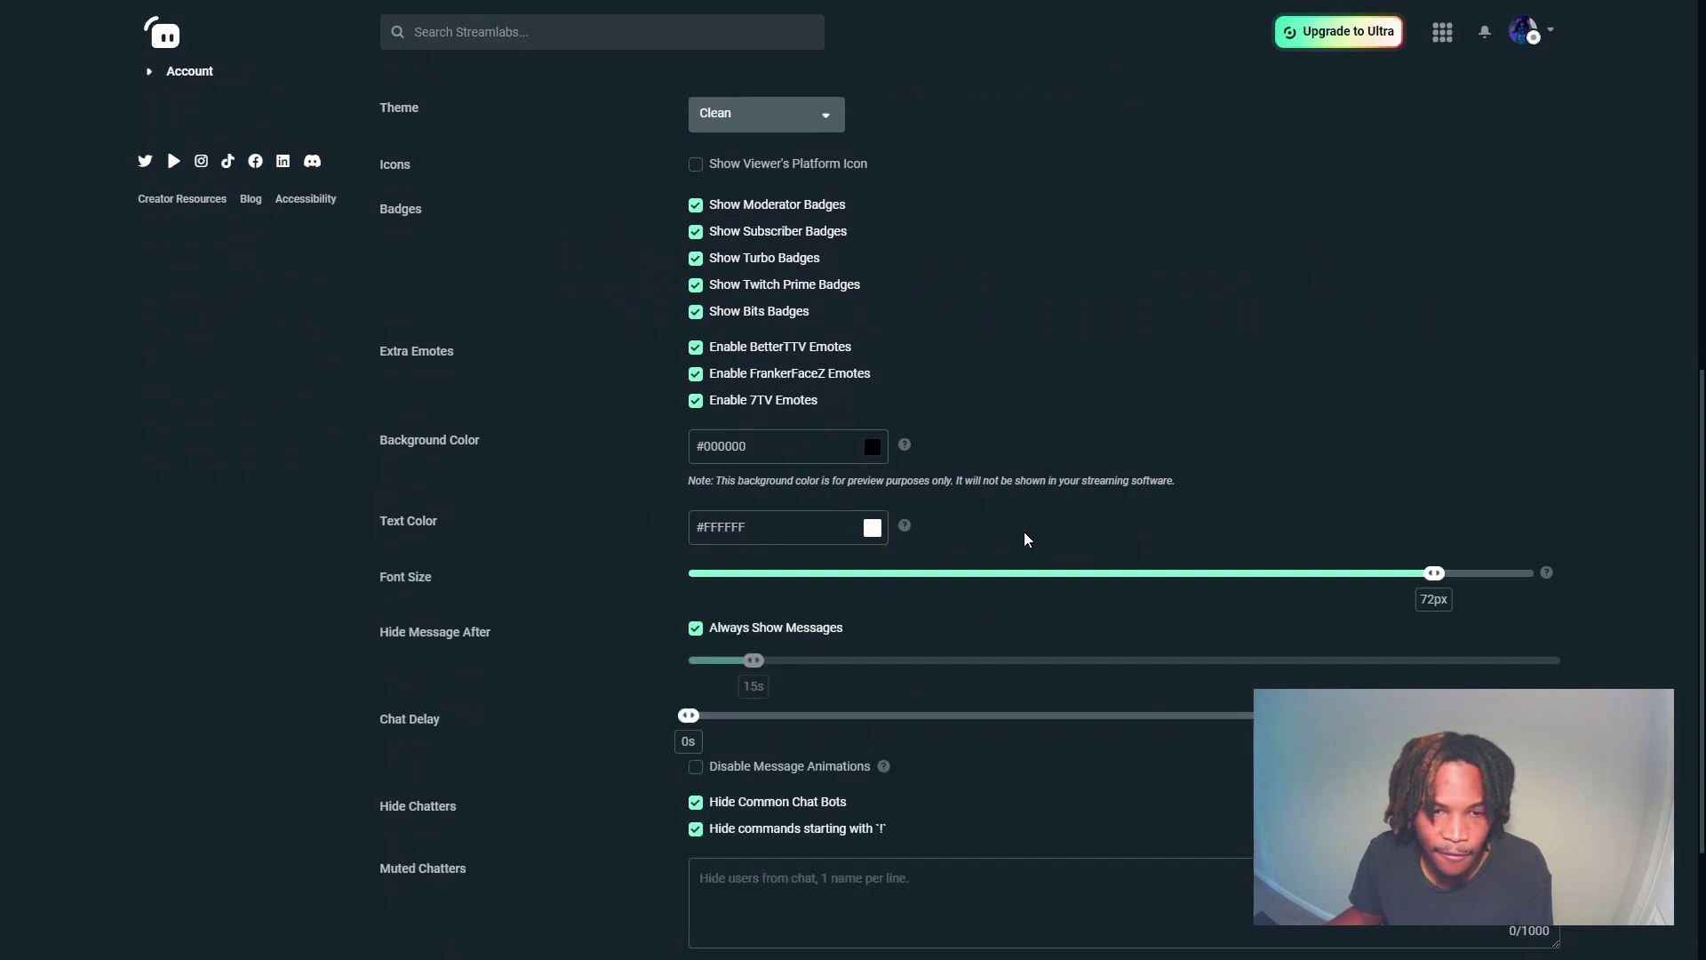
left_click_drag(1433, 573, 788, 574)
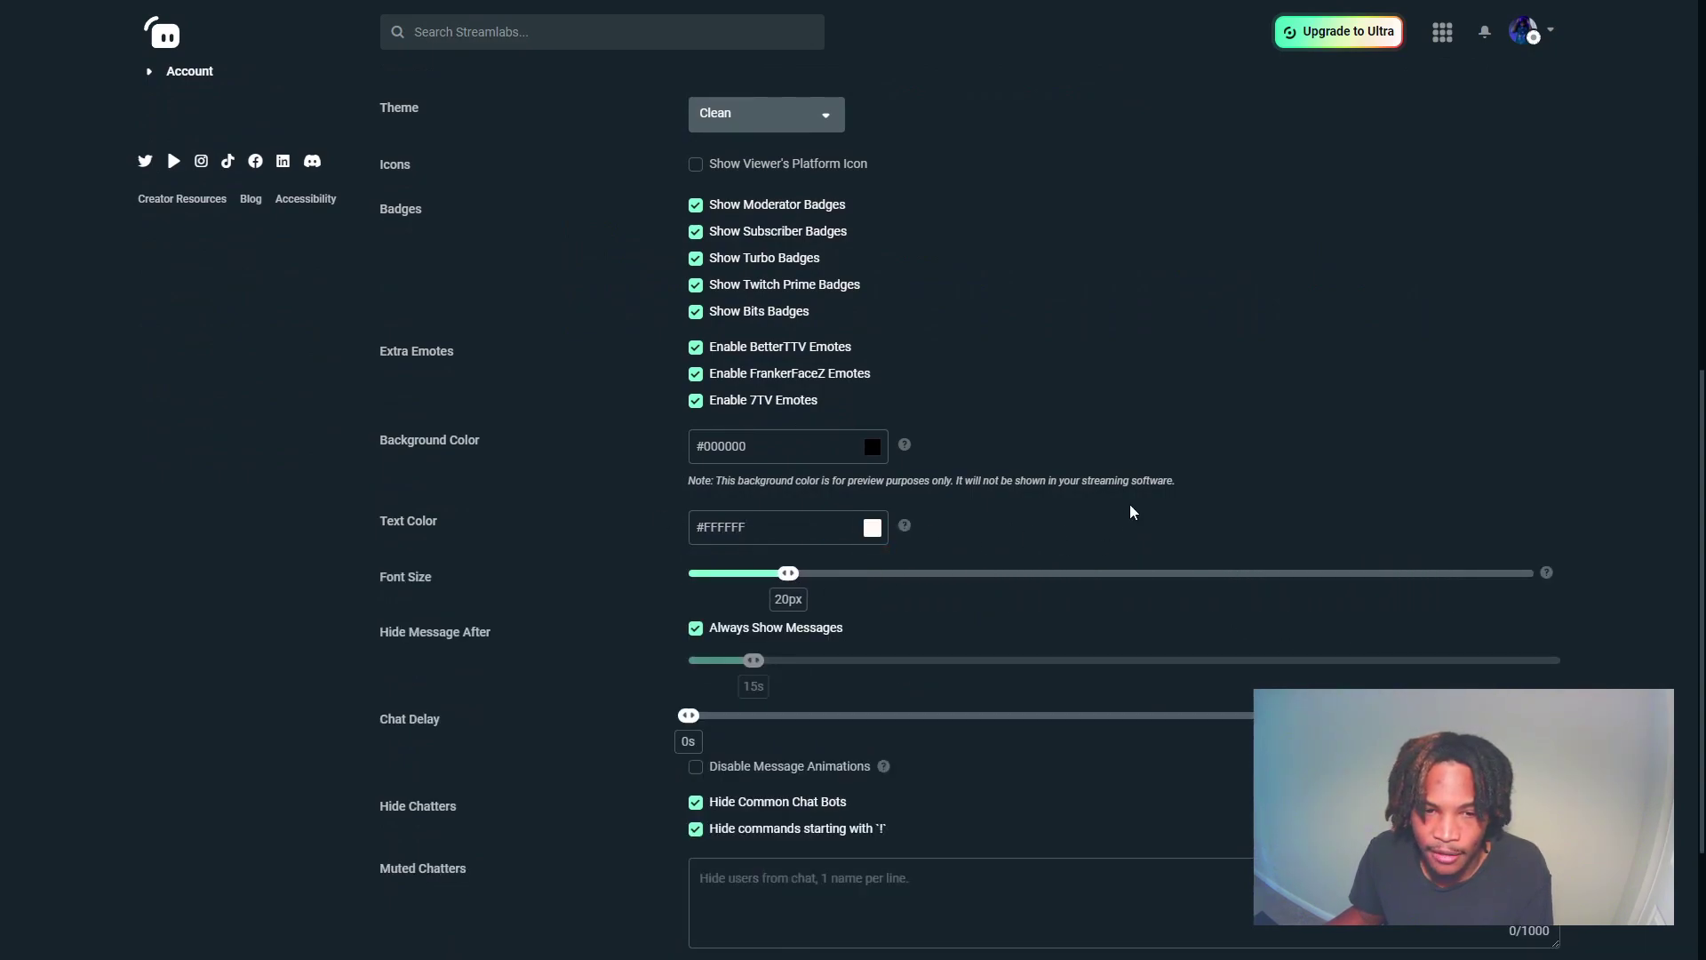
Switch Always Show Messages off and on again to compare the Hide Message After behaviour with the chat preview.
scroll(567, 576, "up", 6)
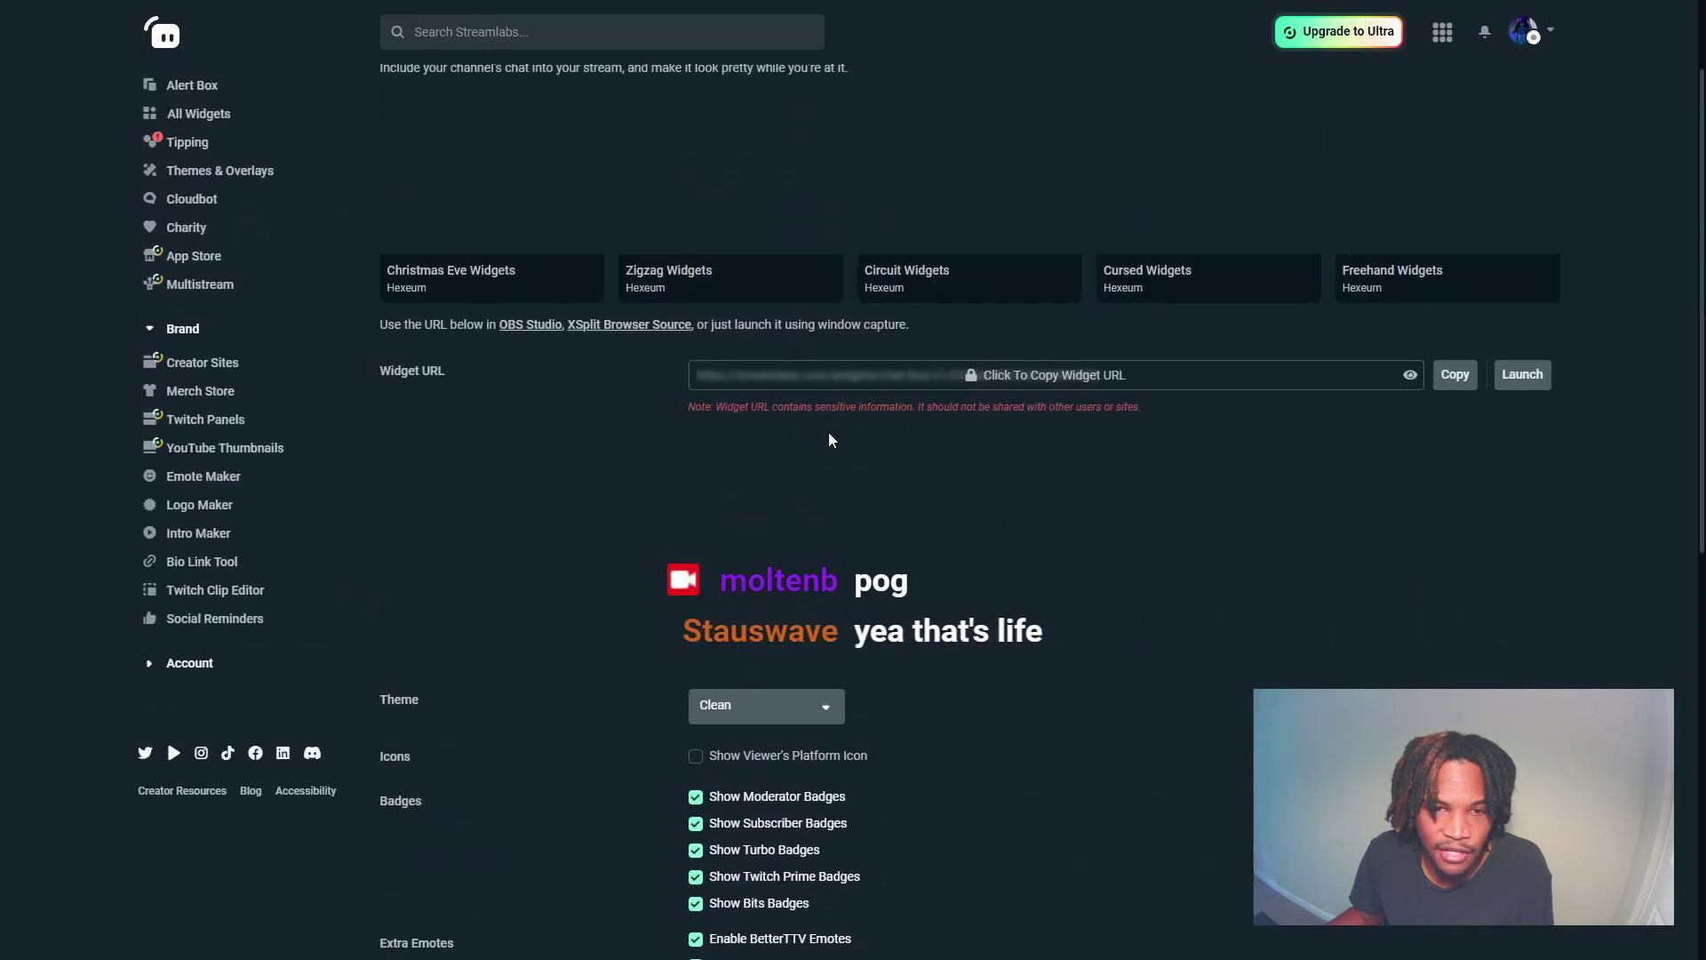
scroll(901, 632, "down", 8)
mouse_move(885, 563)
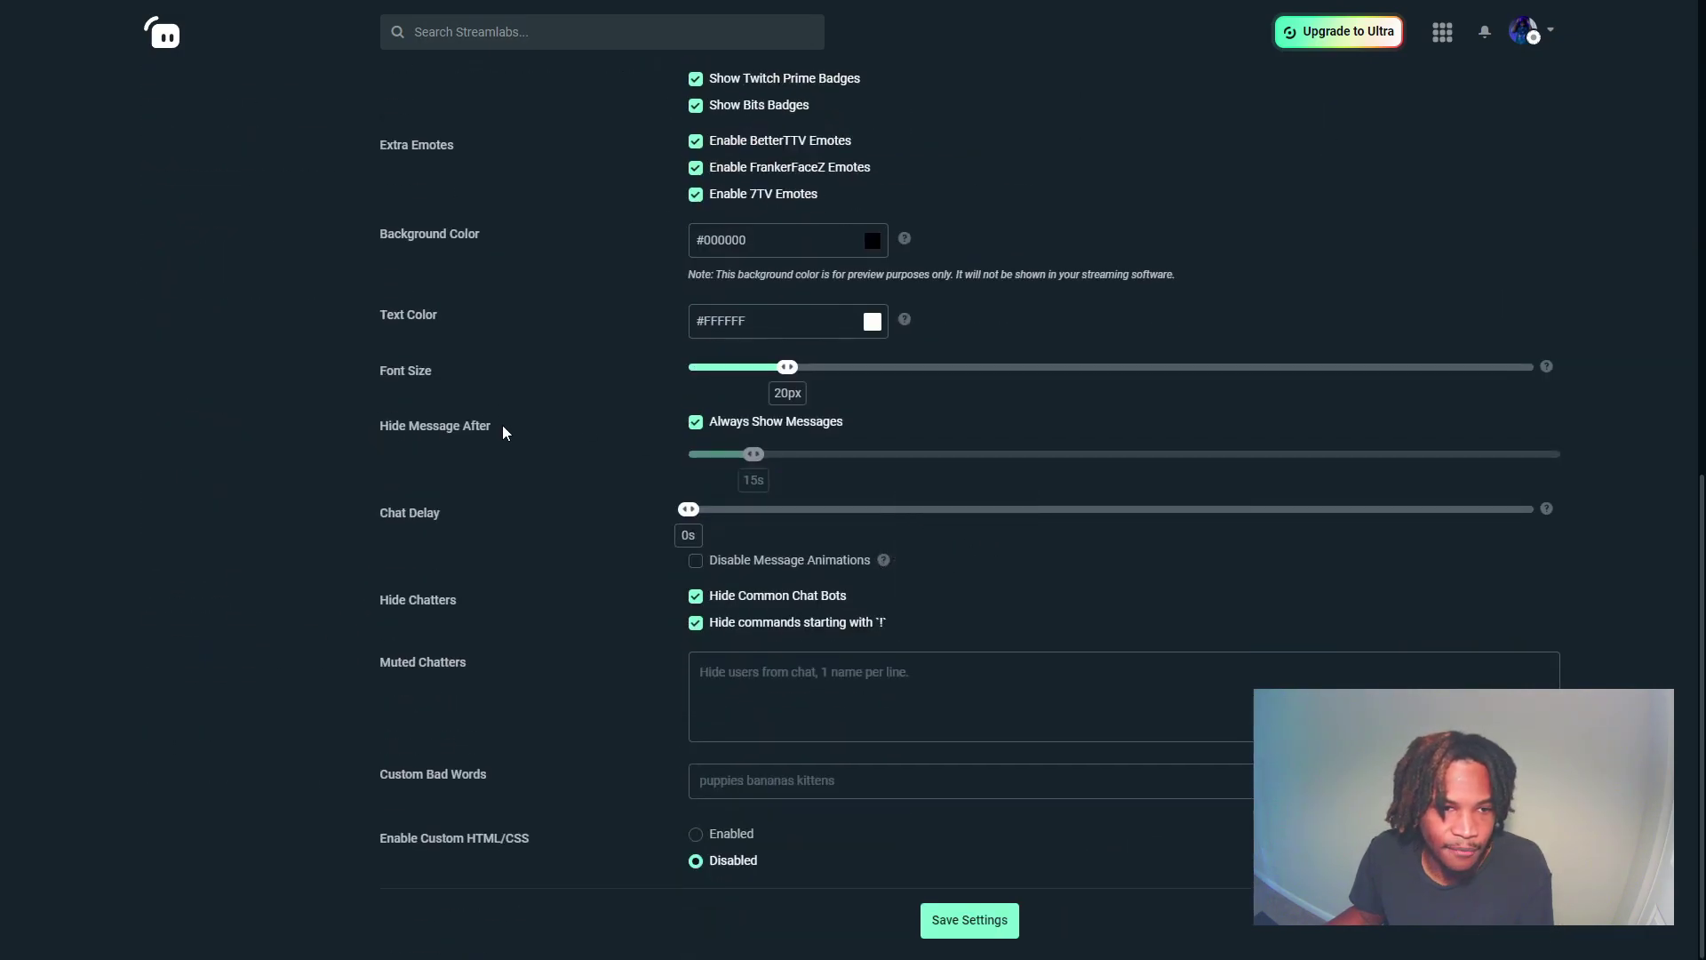
left_click_drag(503, 425, 365, 428)
left_click(446, 450)
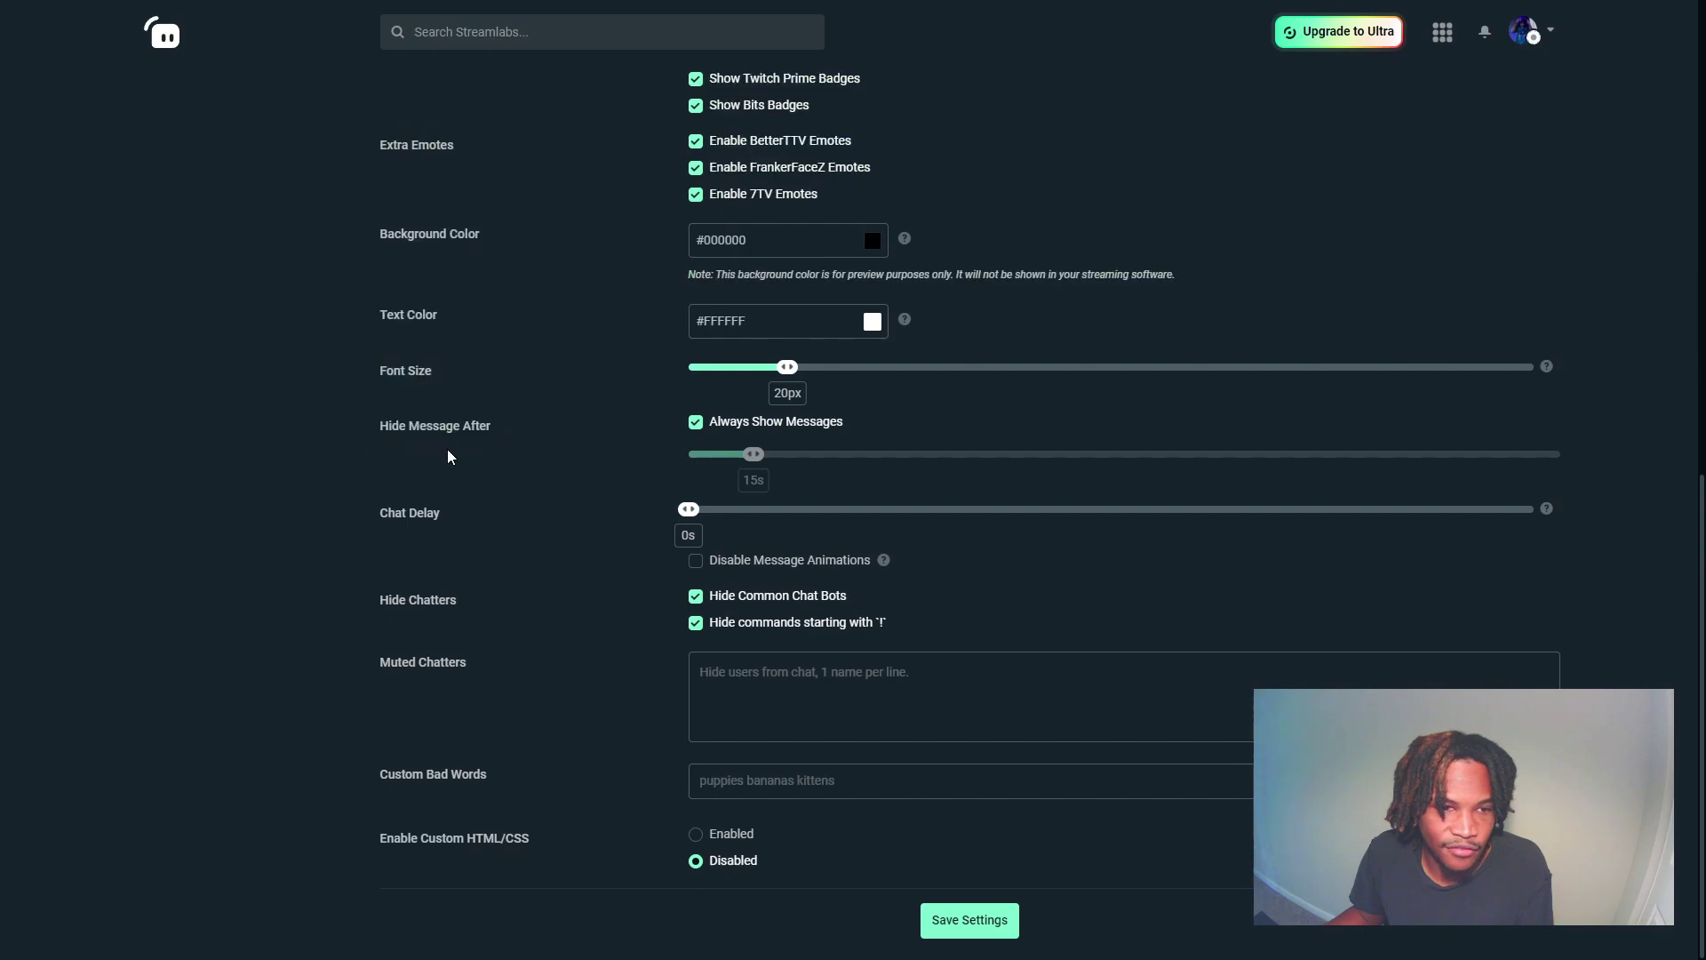
left_click(697, 424)
left_click(696, 427)
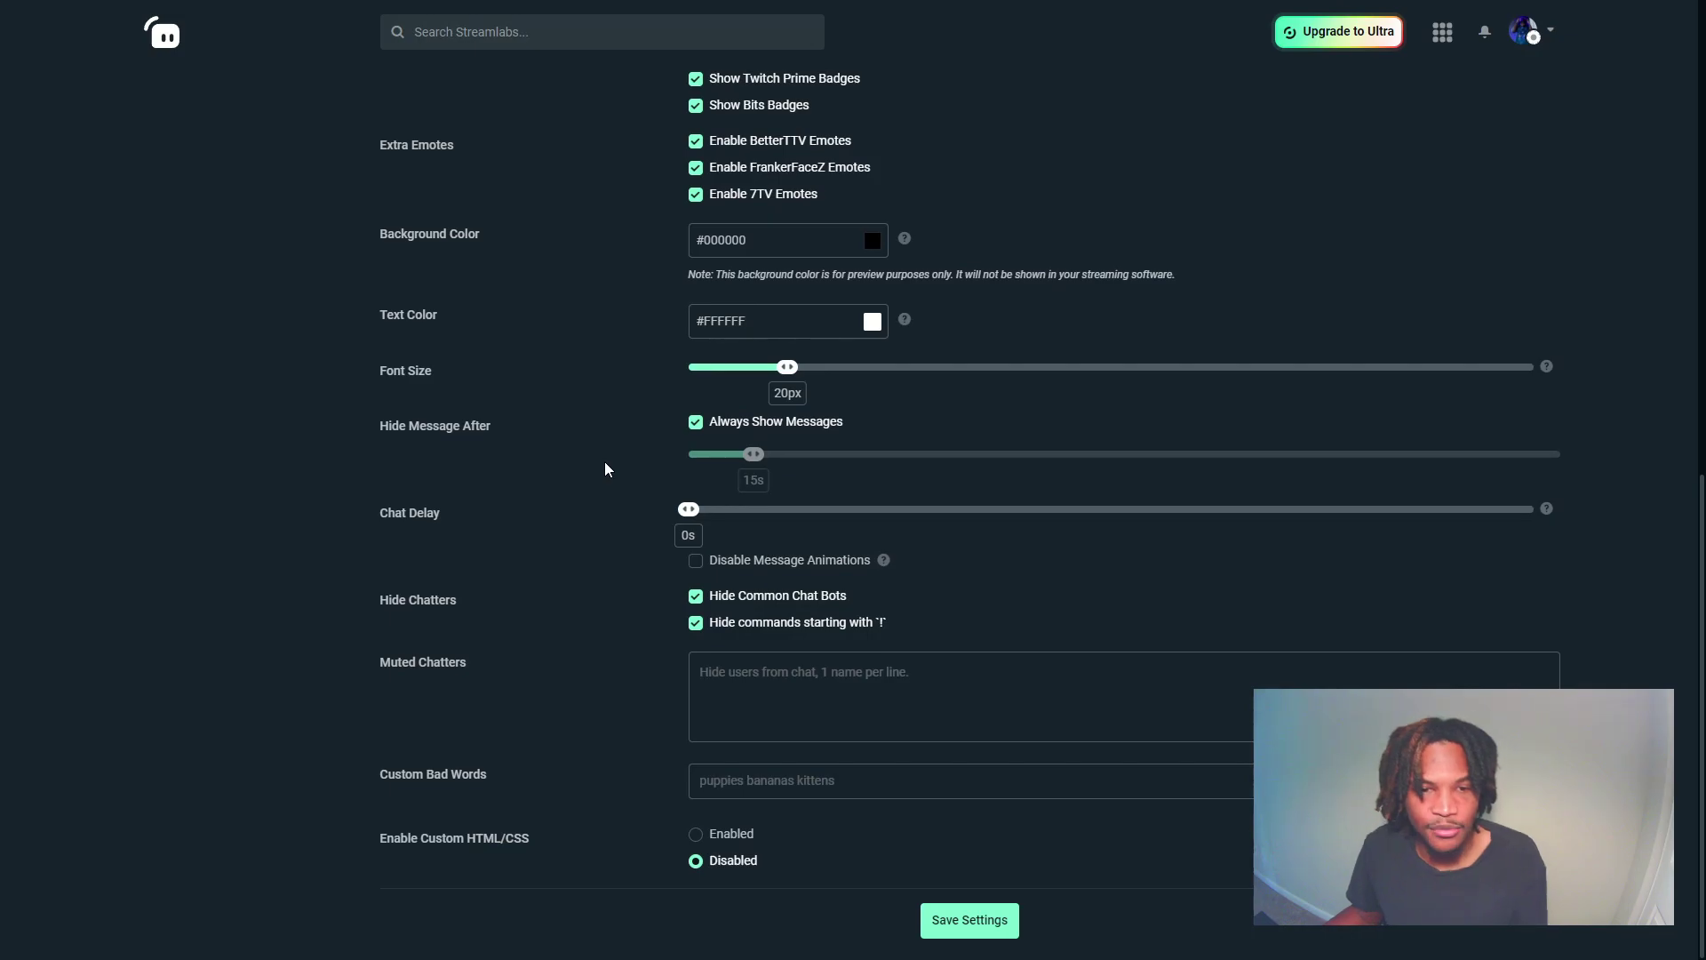
scroll(591, 460, "up", 7)
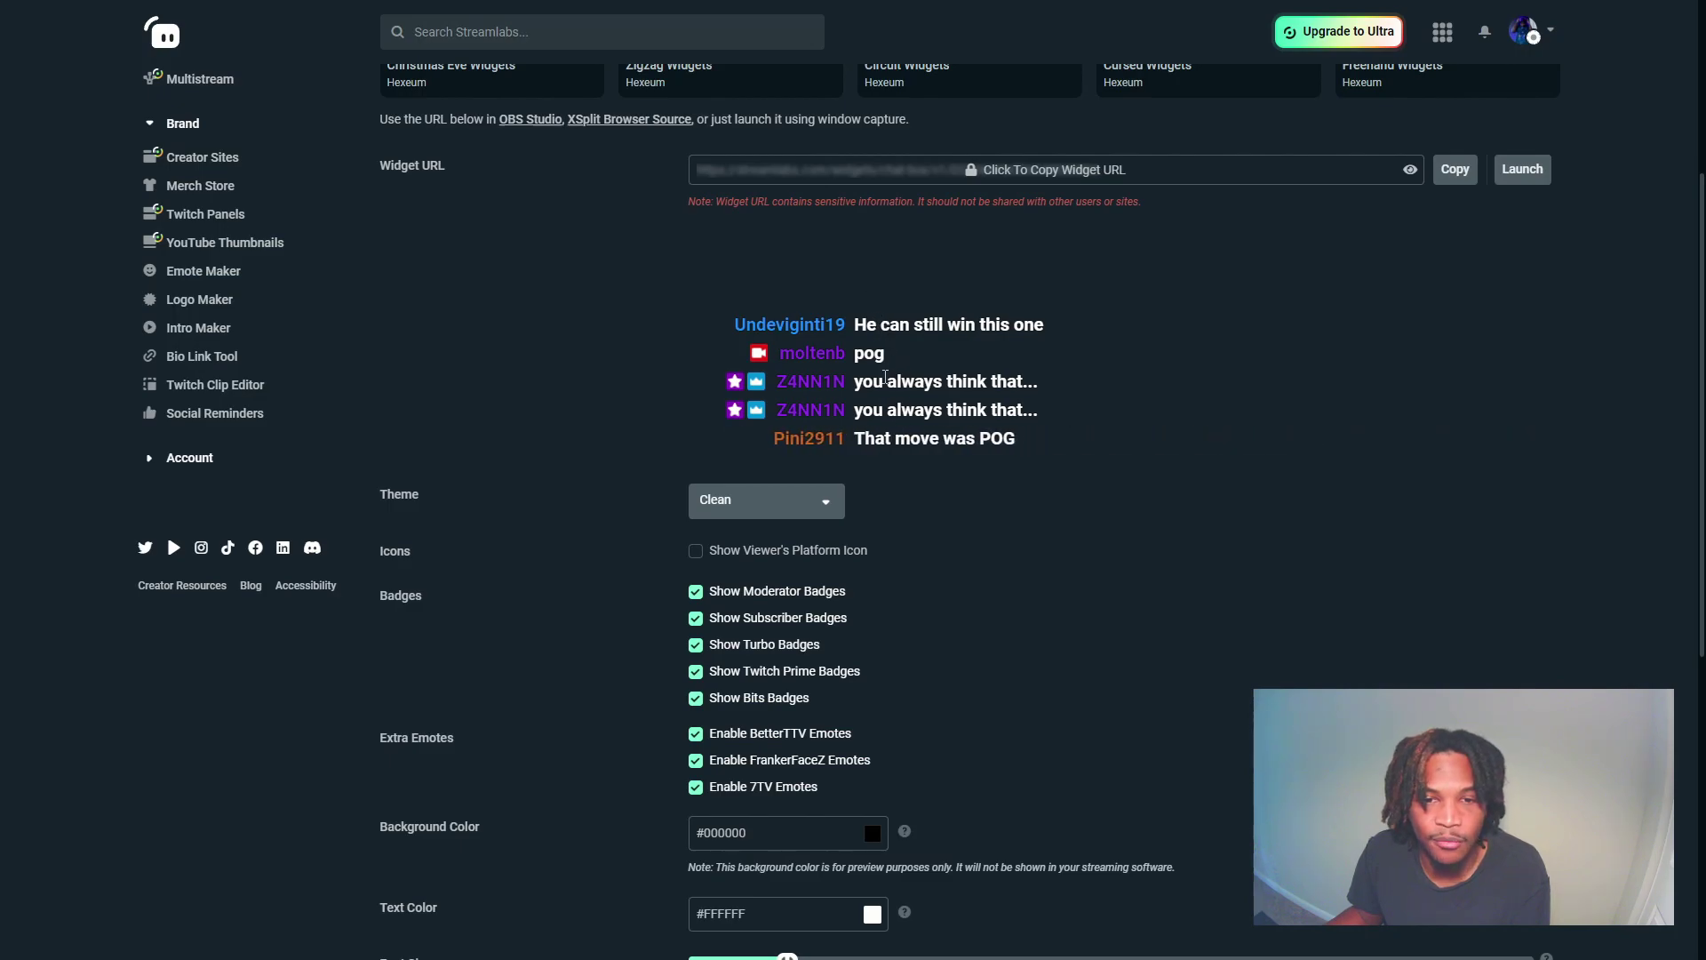
scroll(940, 455, "down", 7)
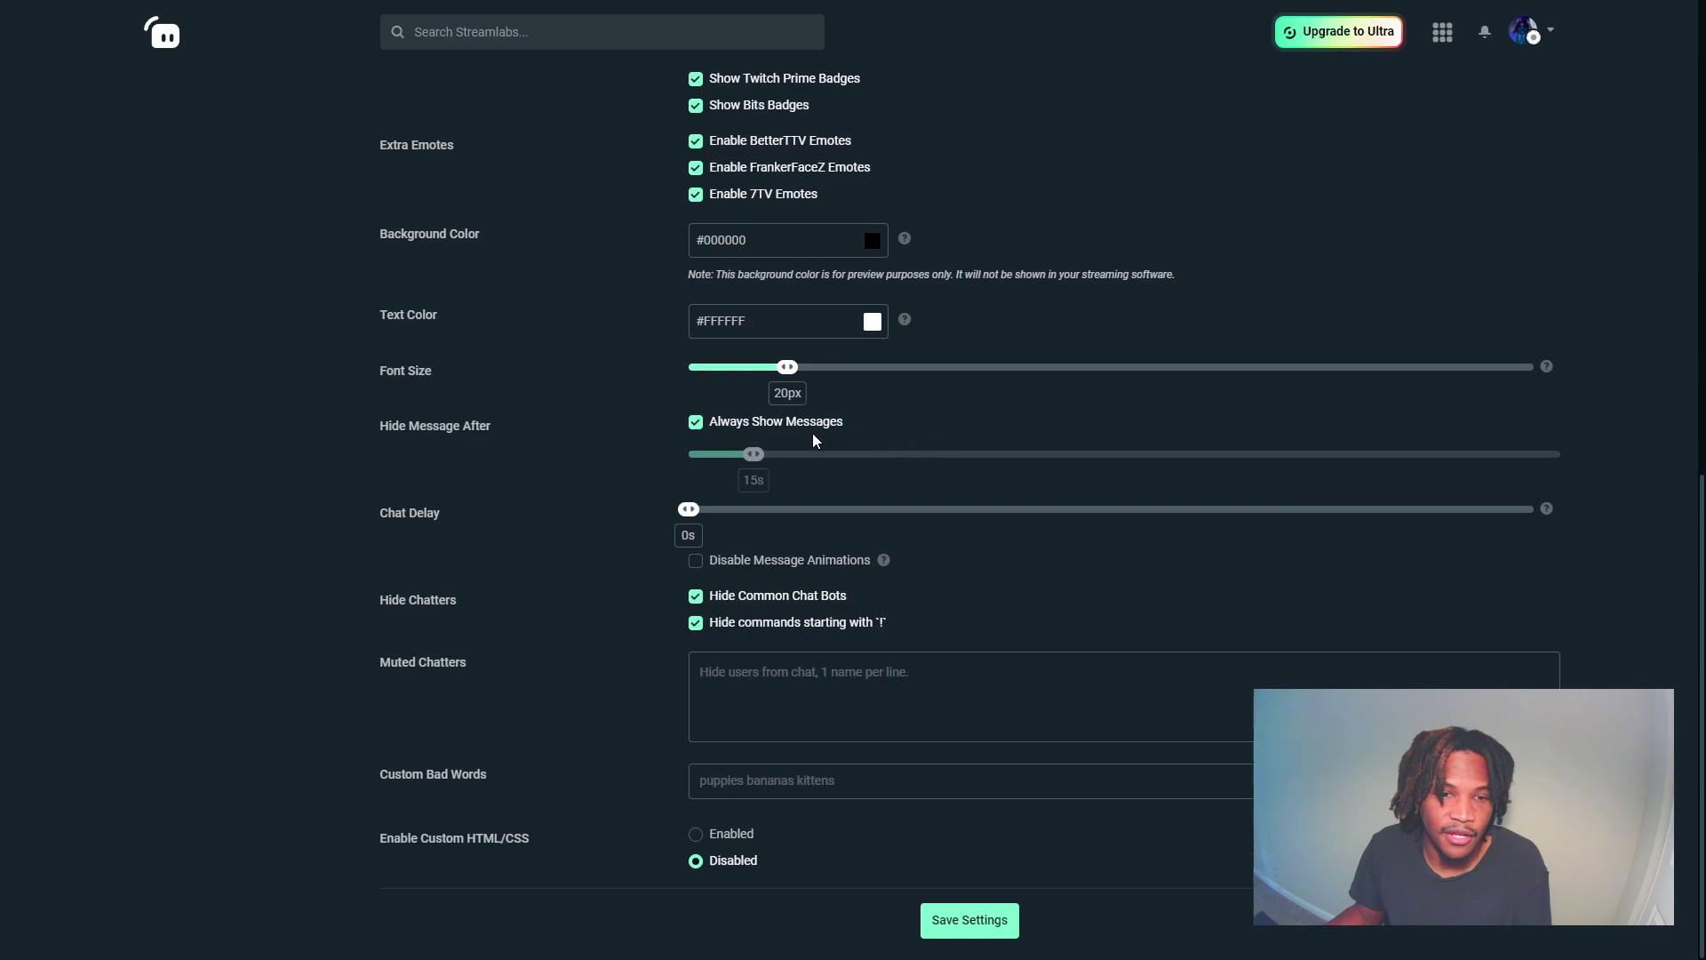
left_click(695, 424)
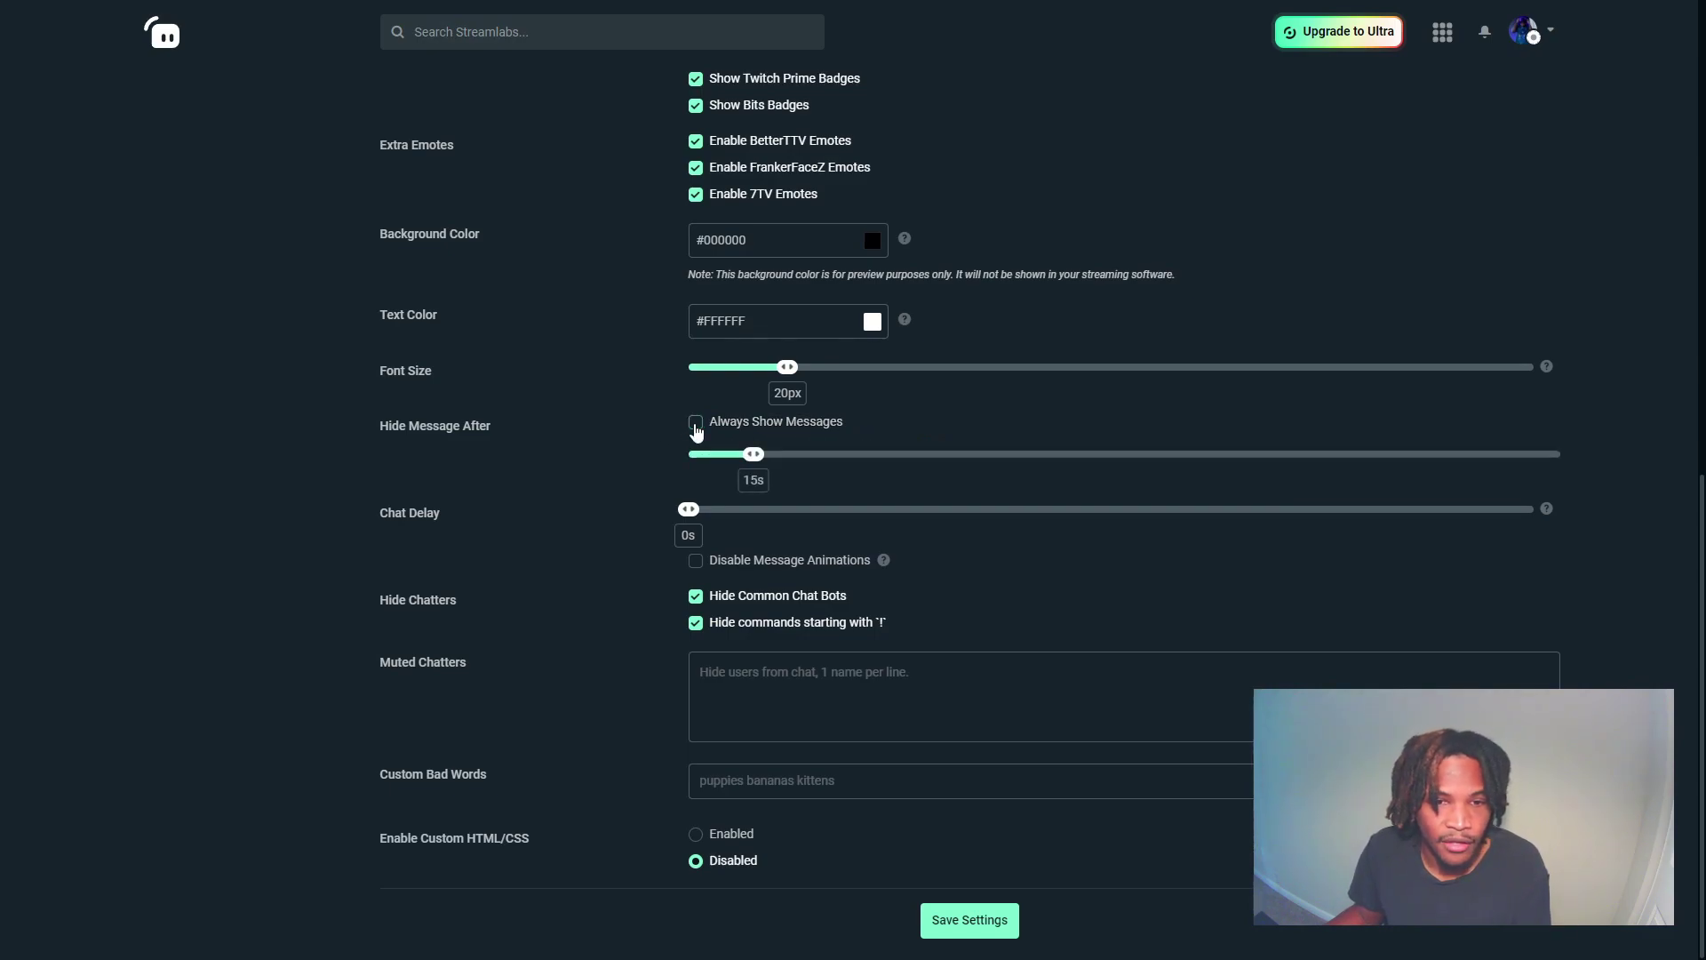
left_click(699, 425)
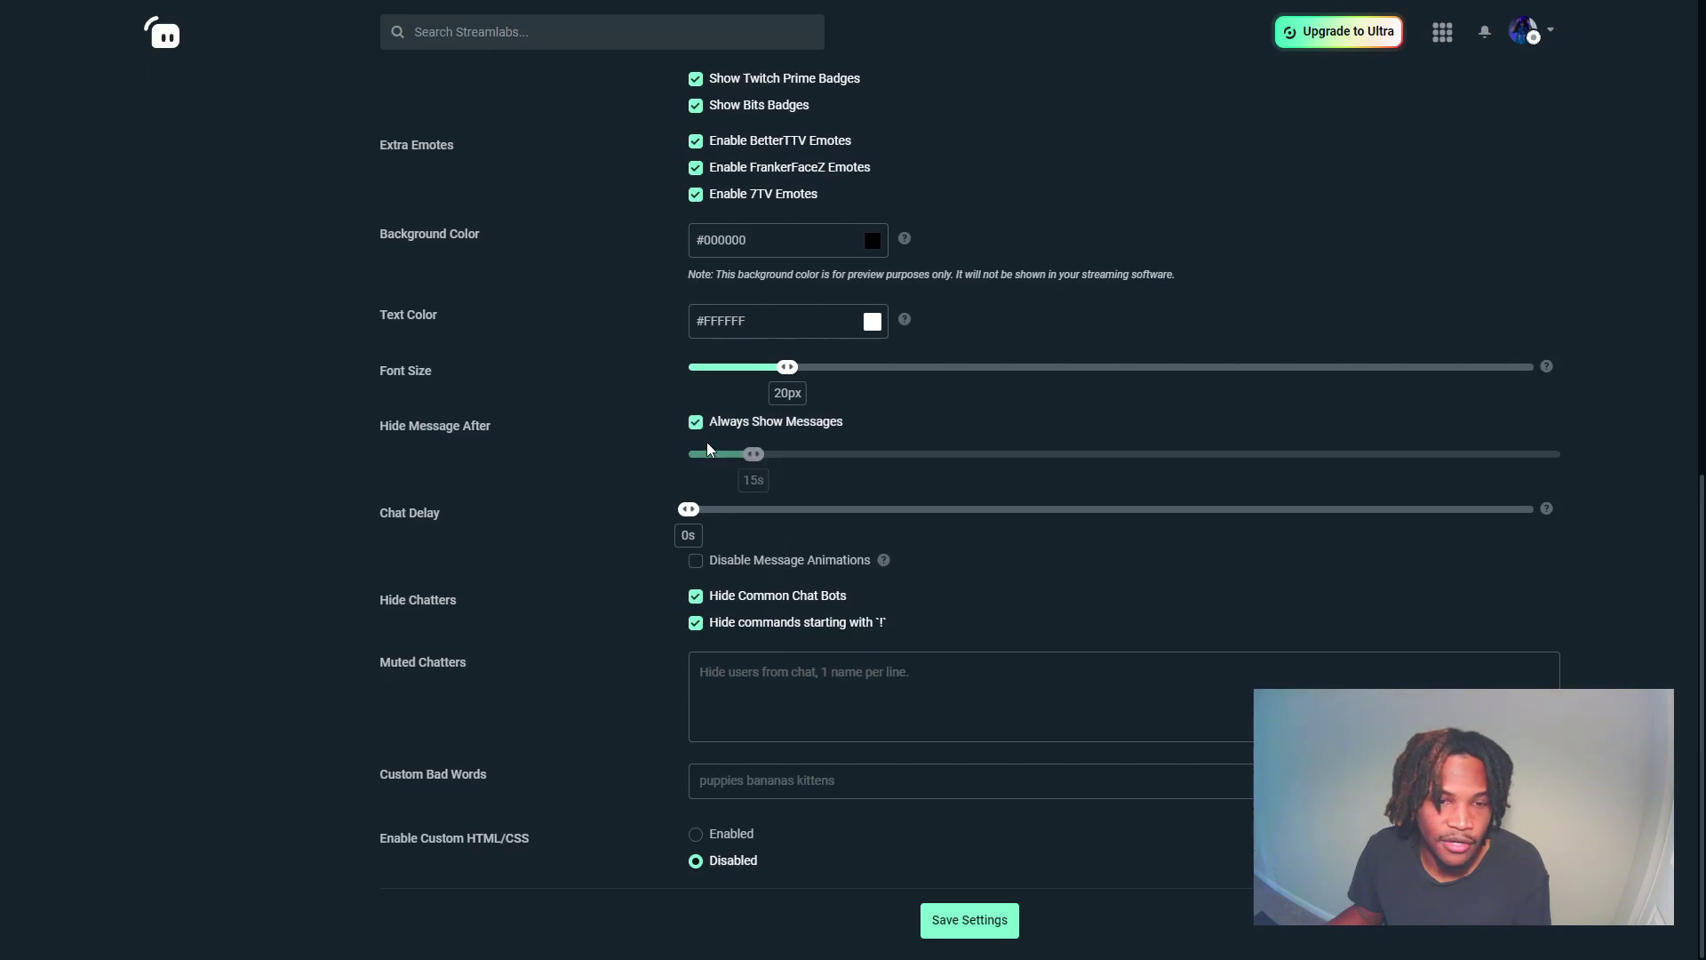
scroll(705, 442, "up", 4)
scroll(622, 552, "down", 4)
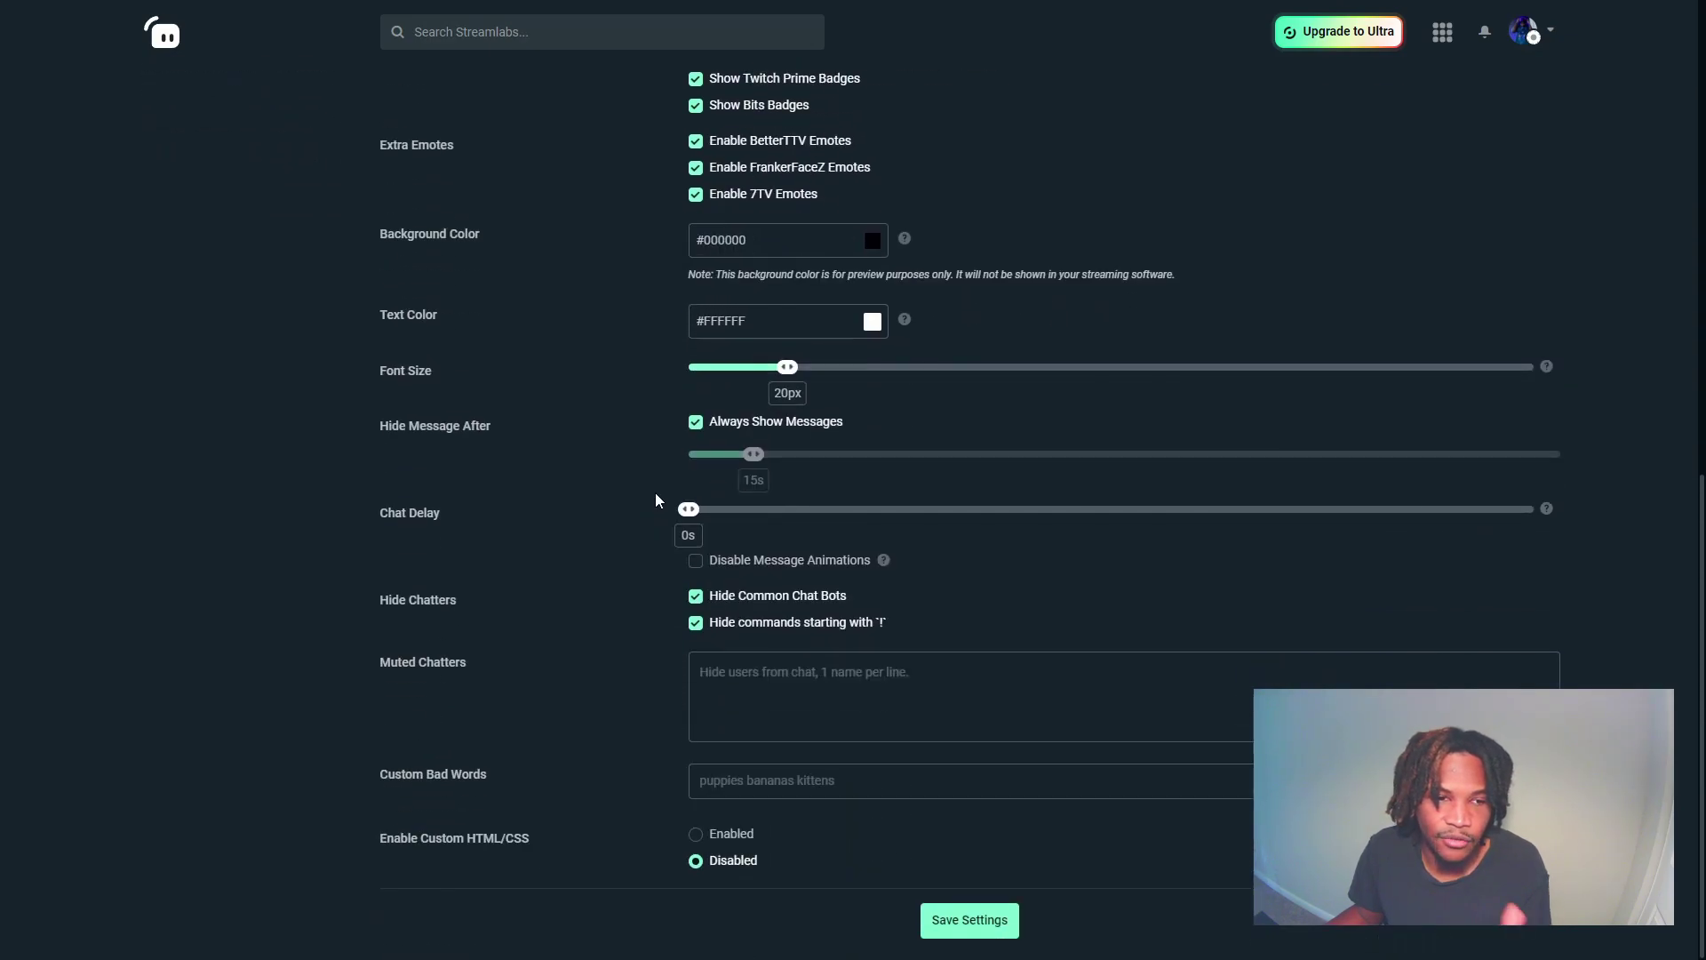
Set the Hide Message After time to 5s with Always Show Messages off, and re-enable Always Show Messages.
left_click(696, 427)
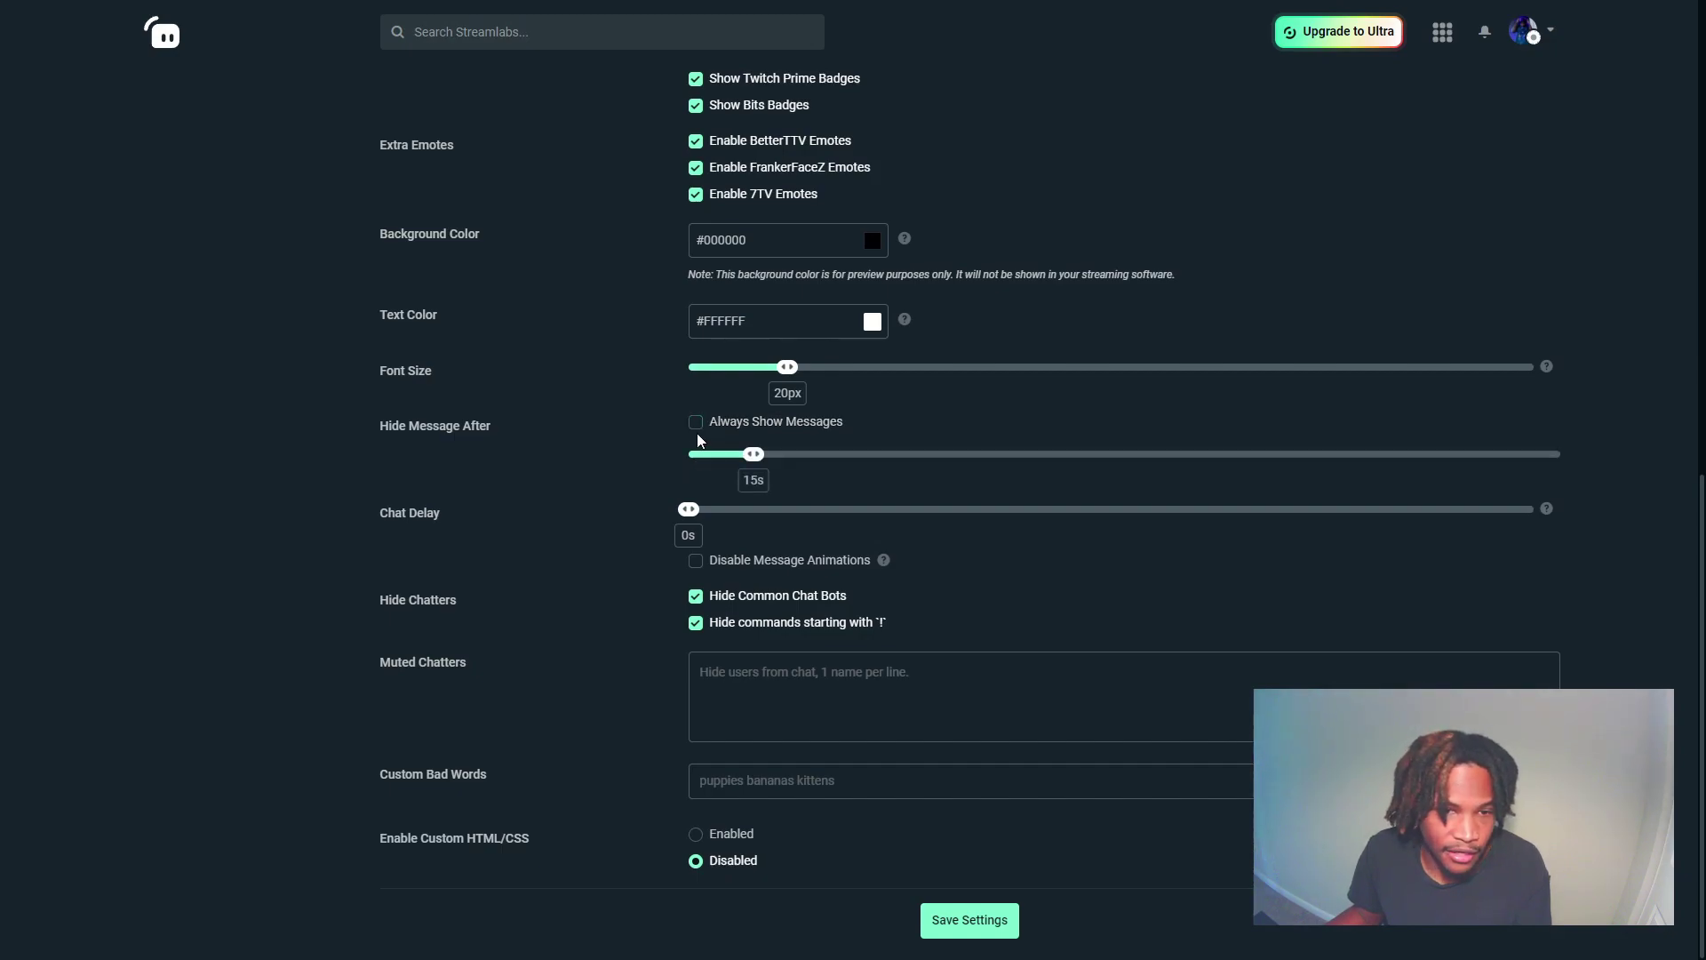
left_click_drag(761, 459, 731, 461)
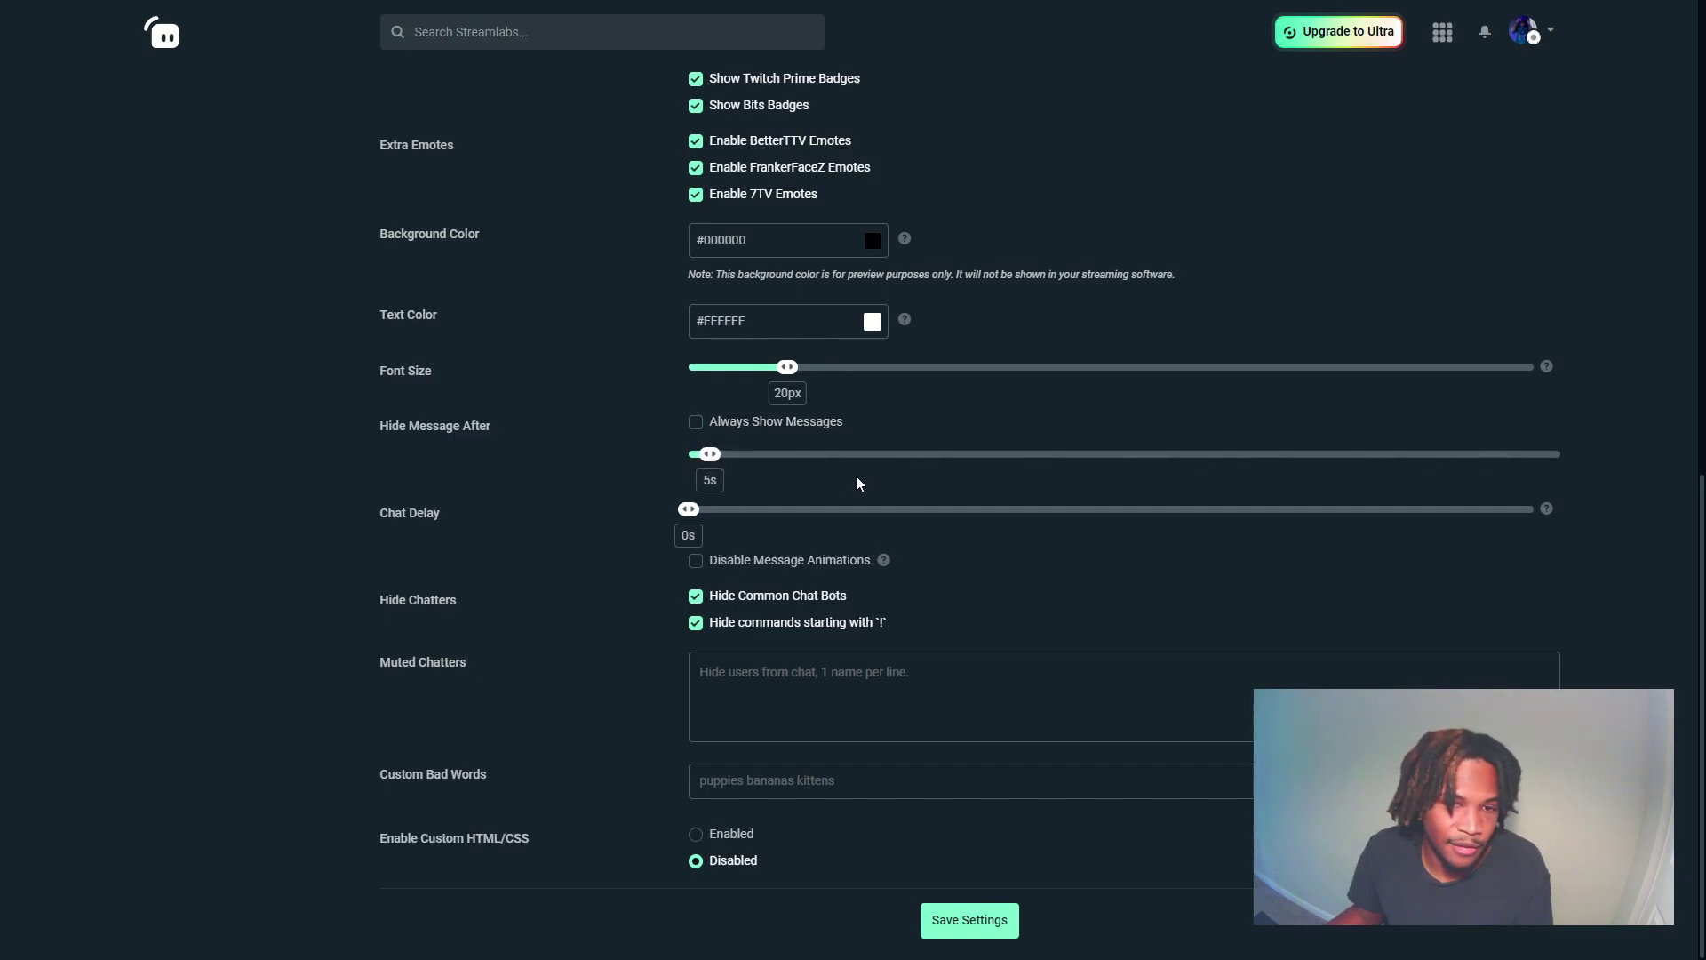
left_click(696, 424)
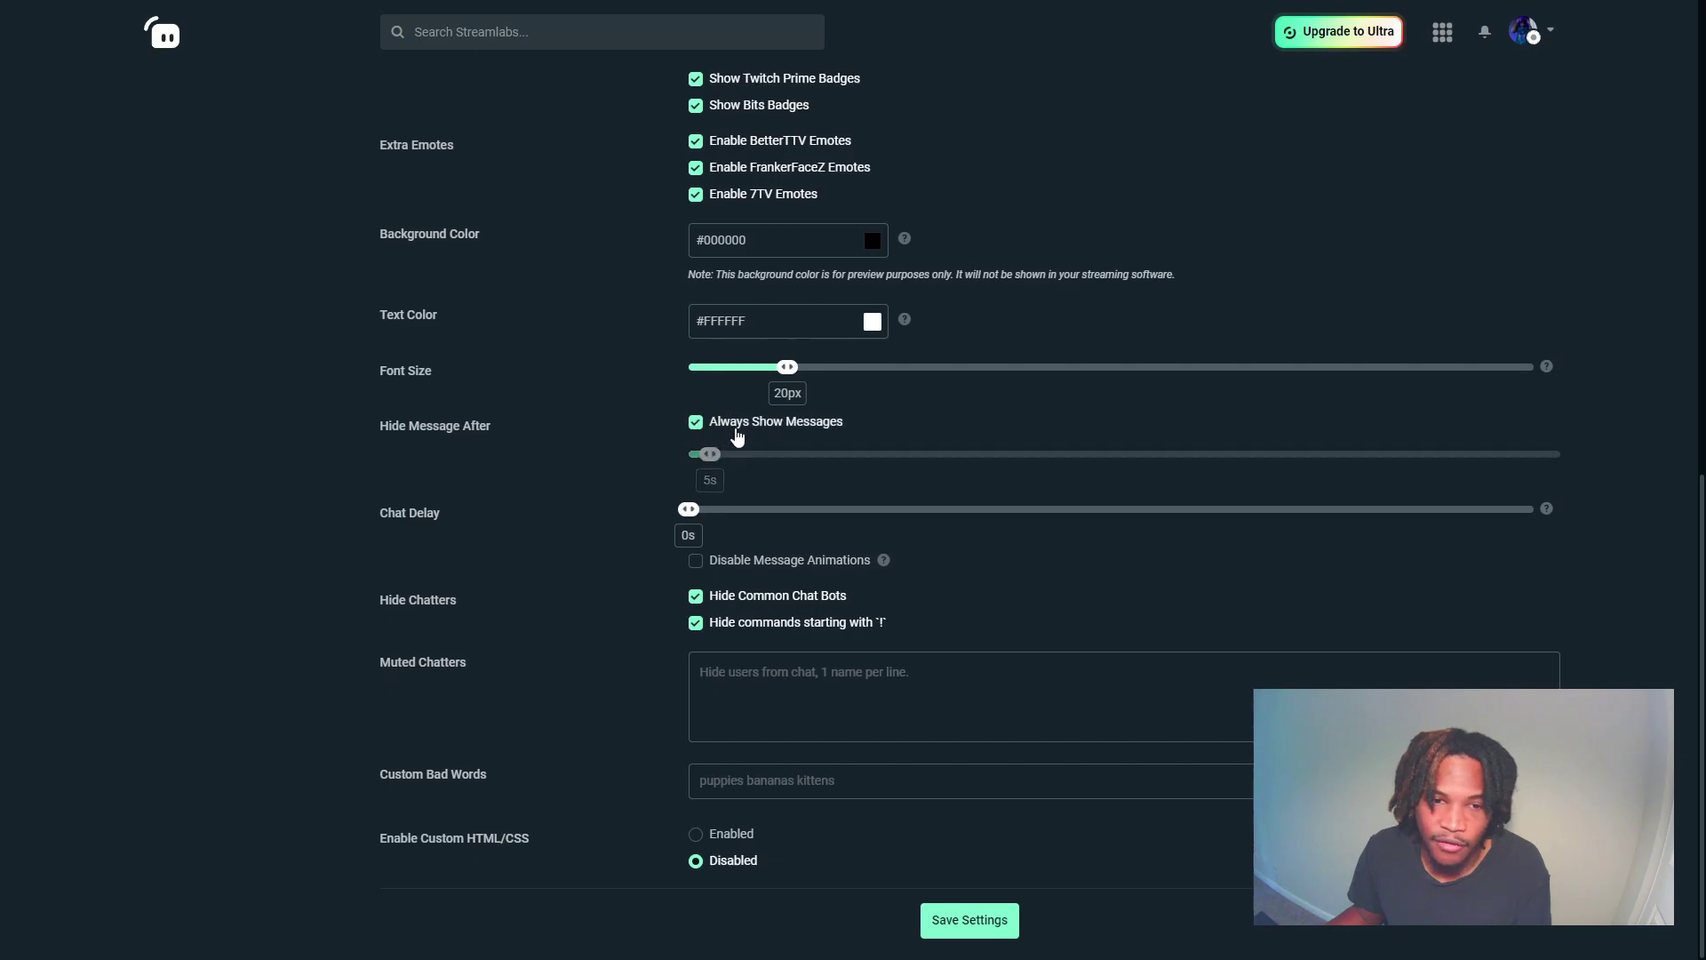
Examine the chat preview and the Chat Delay and Disable Message Animations settings, keeping the delay at 0s.
scroll(960, 462, "up", 10)
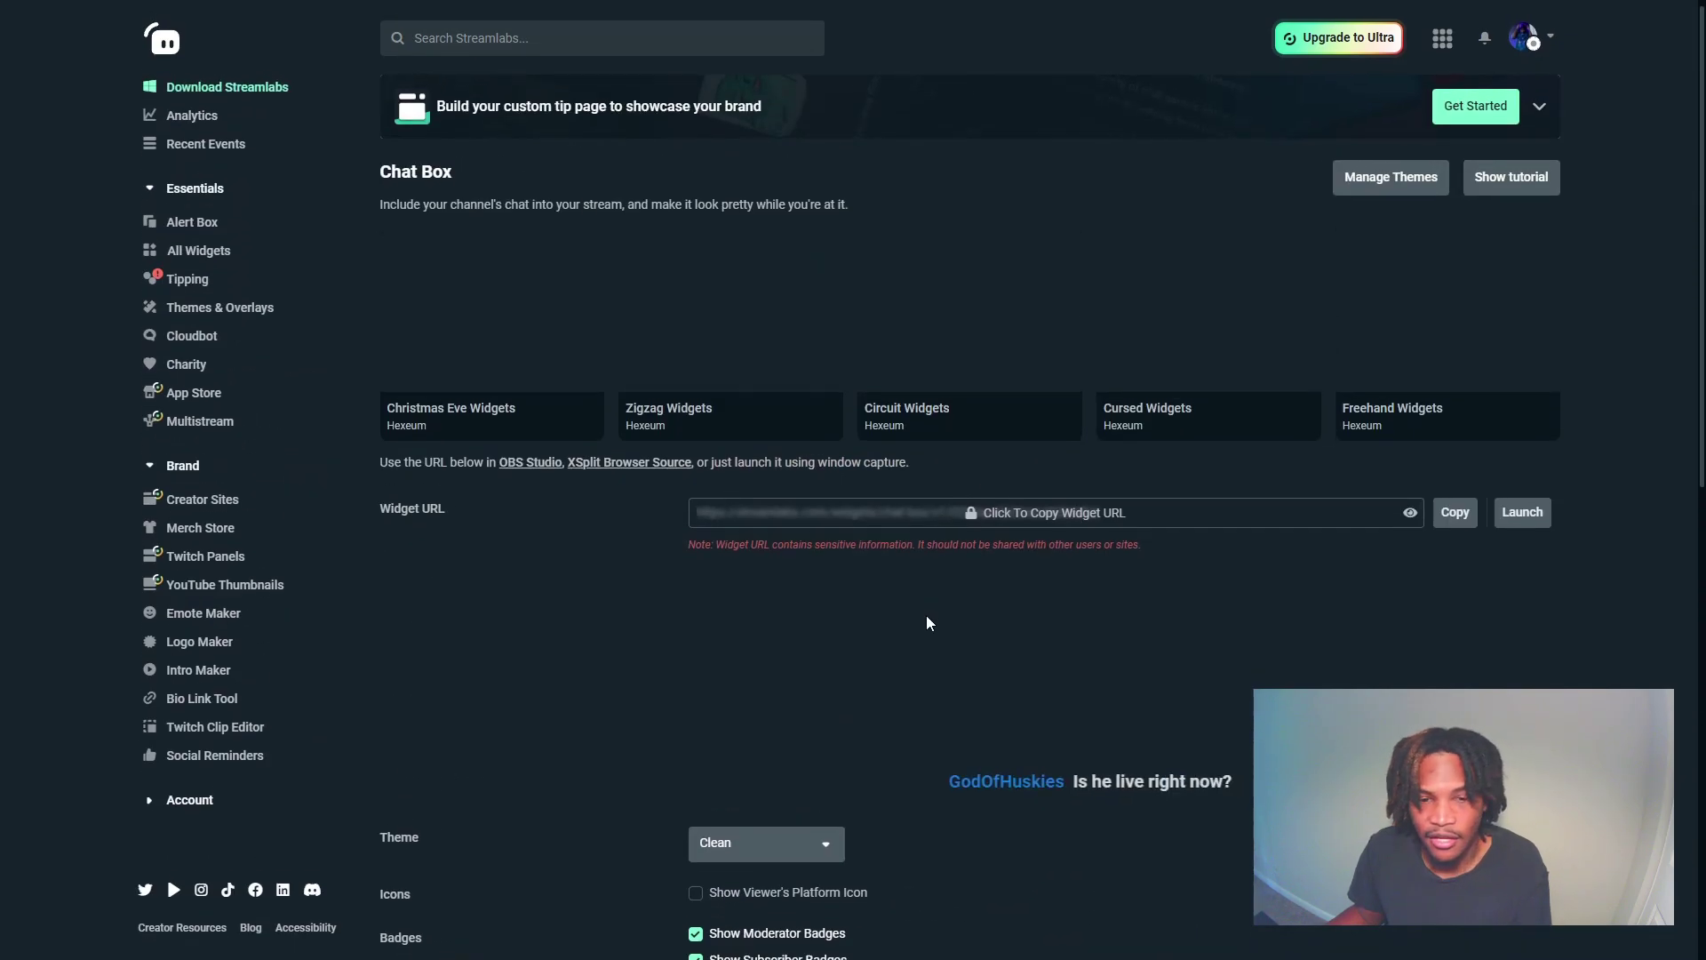
scroll(926, 615, "down", 3)
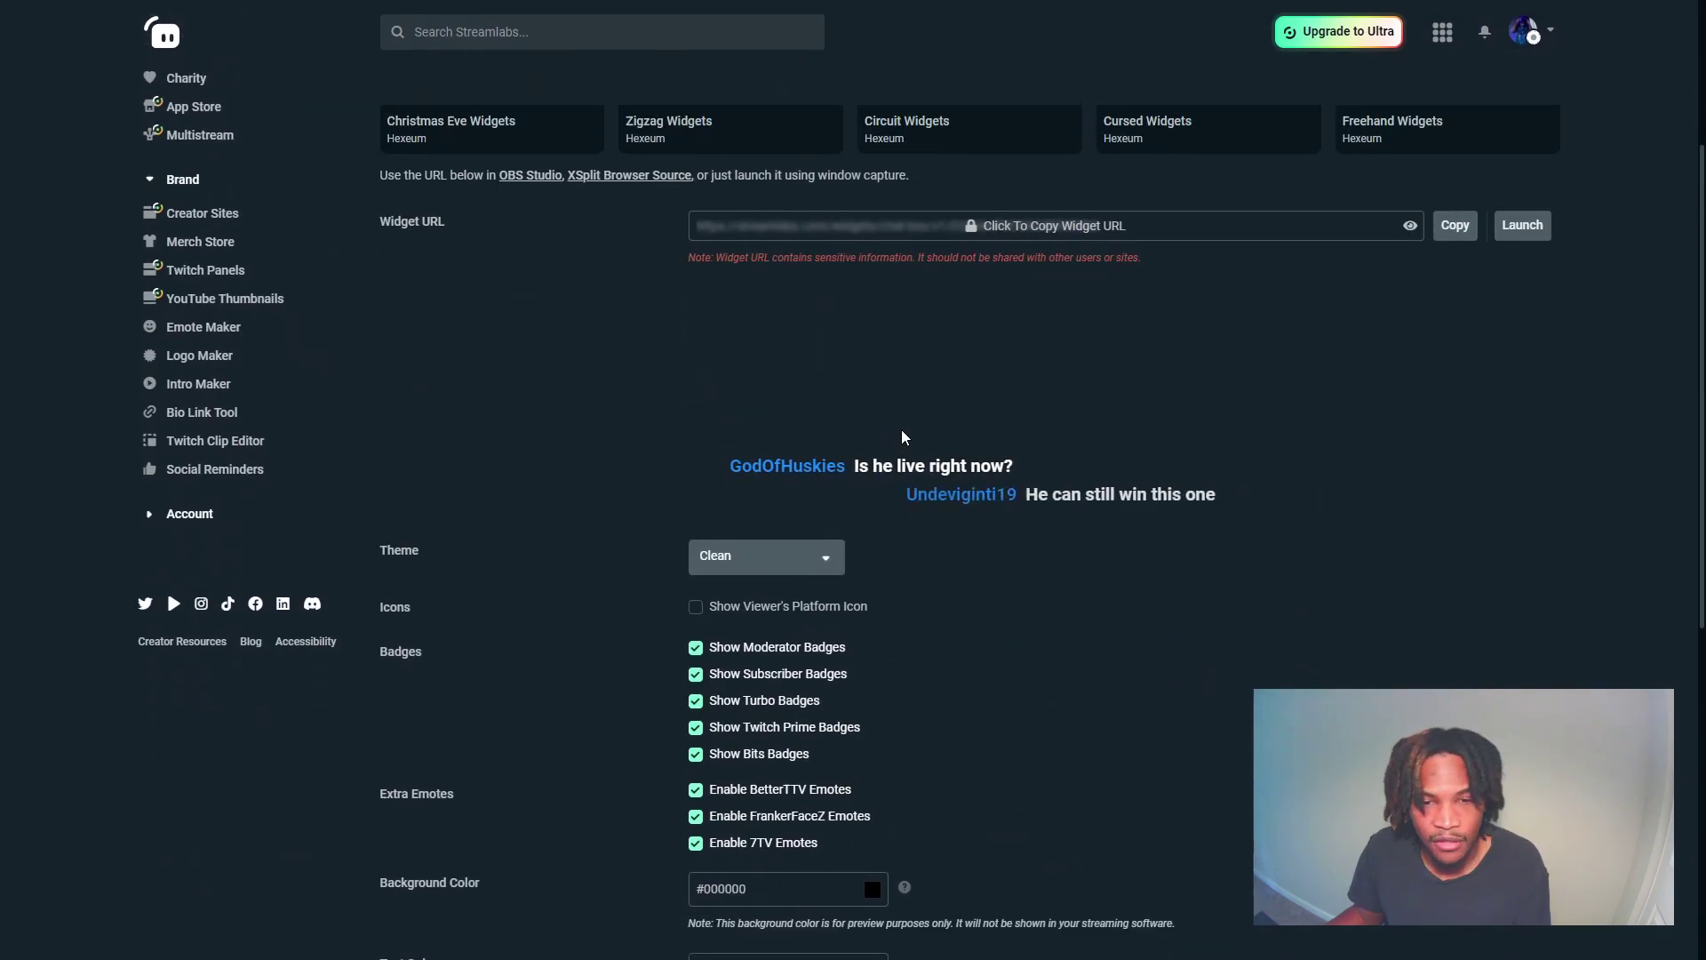
scroll(884, 488, "down", 5)
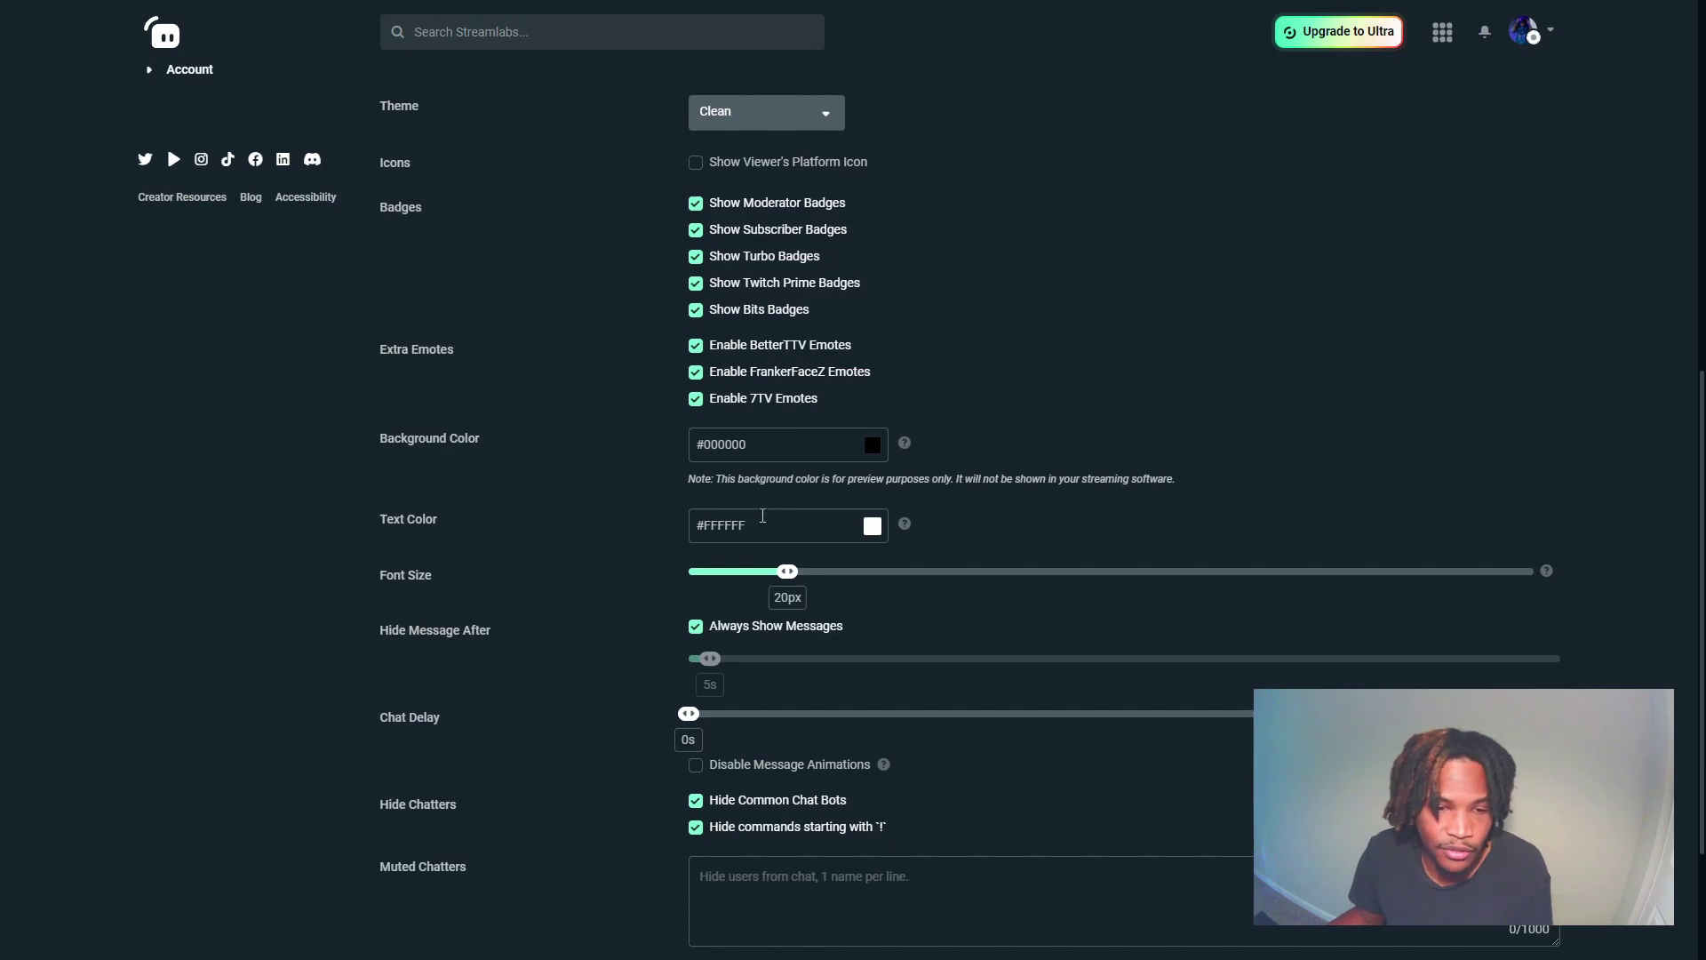
scroll(768, 508, "down", 3)
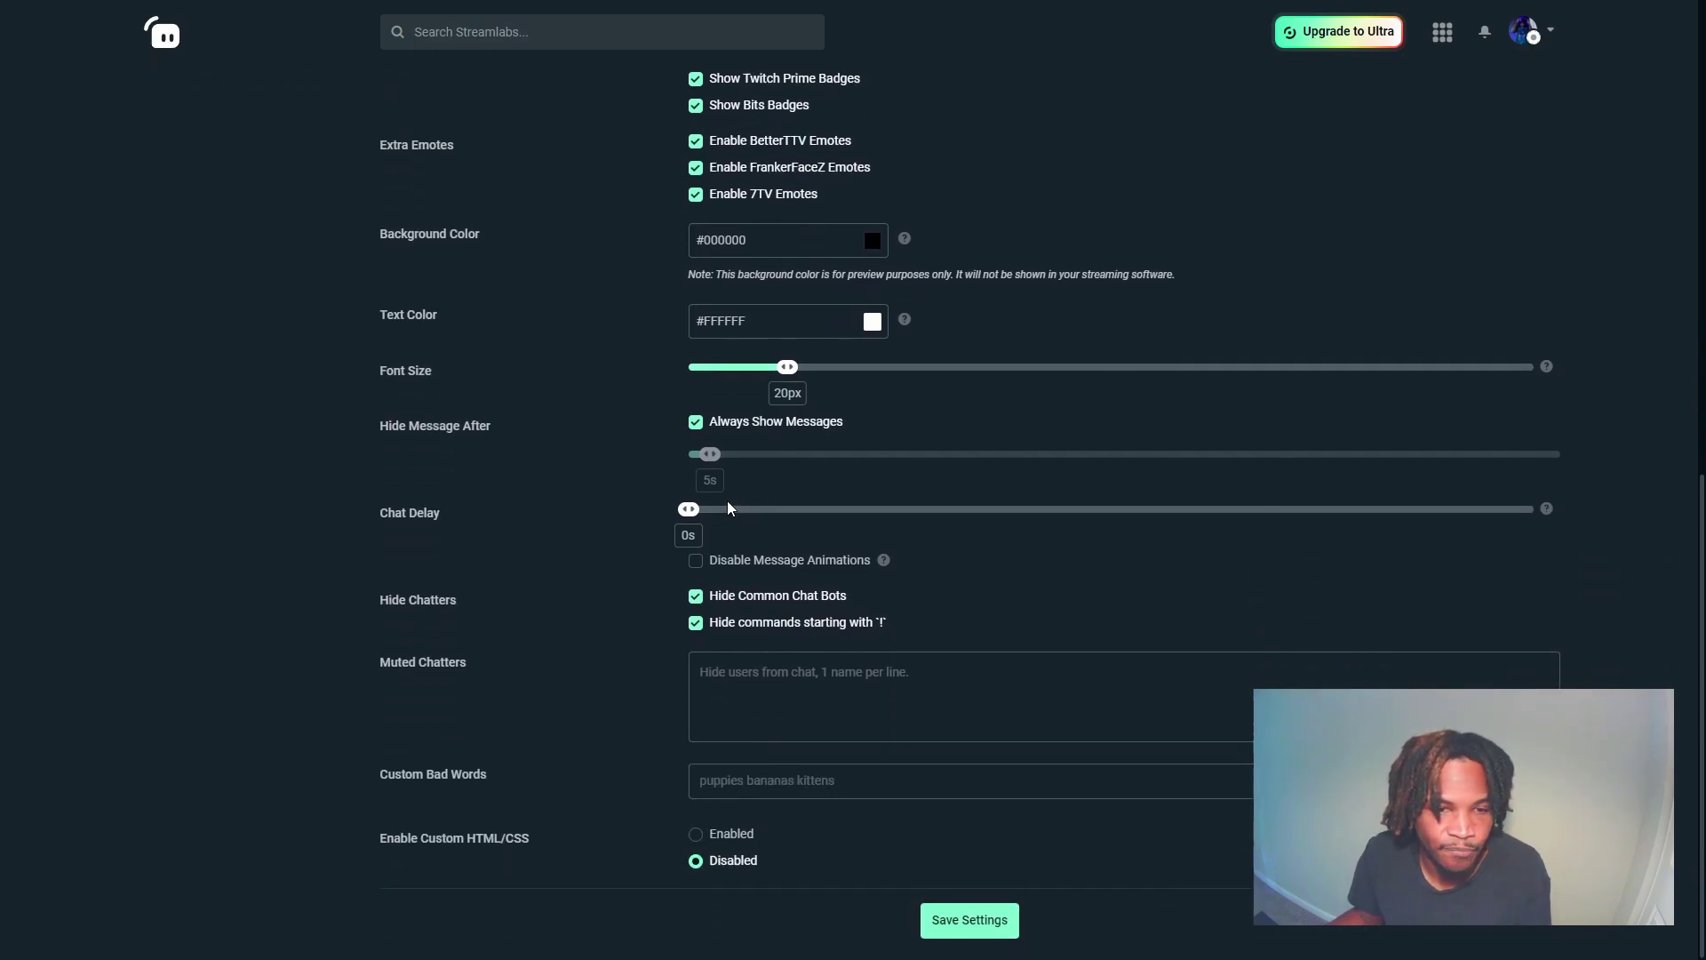
left_click_drag(728, 504, 680, 519)
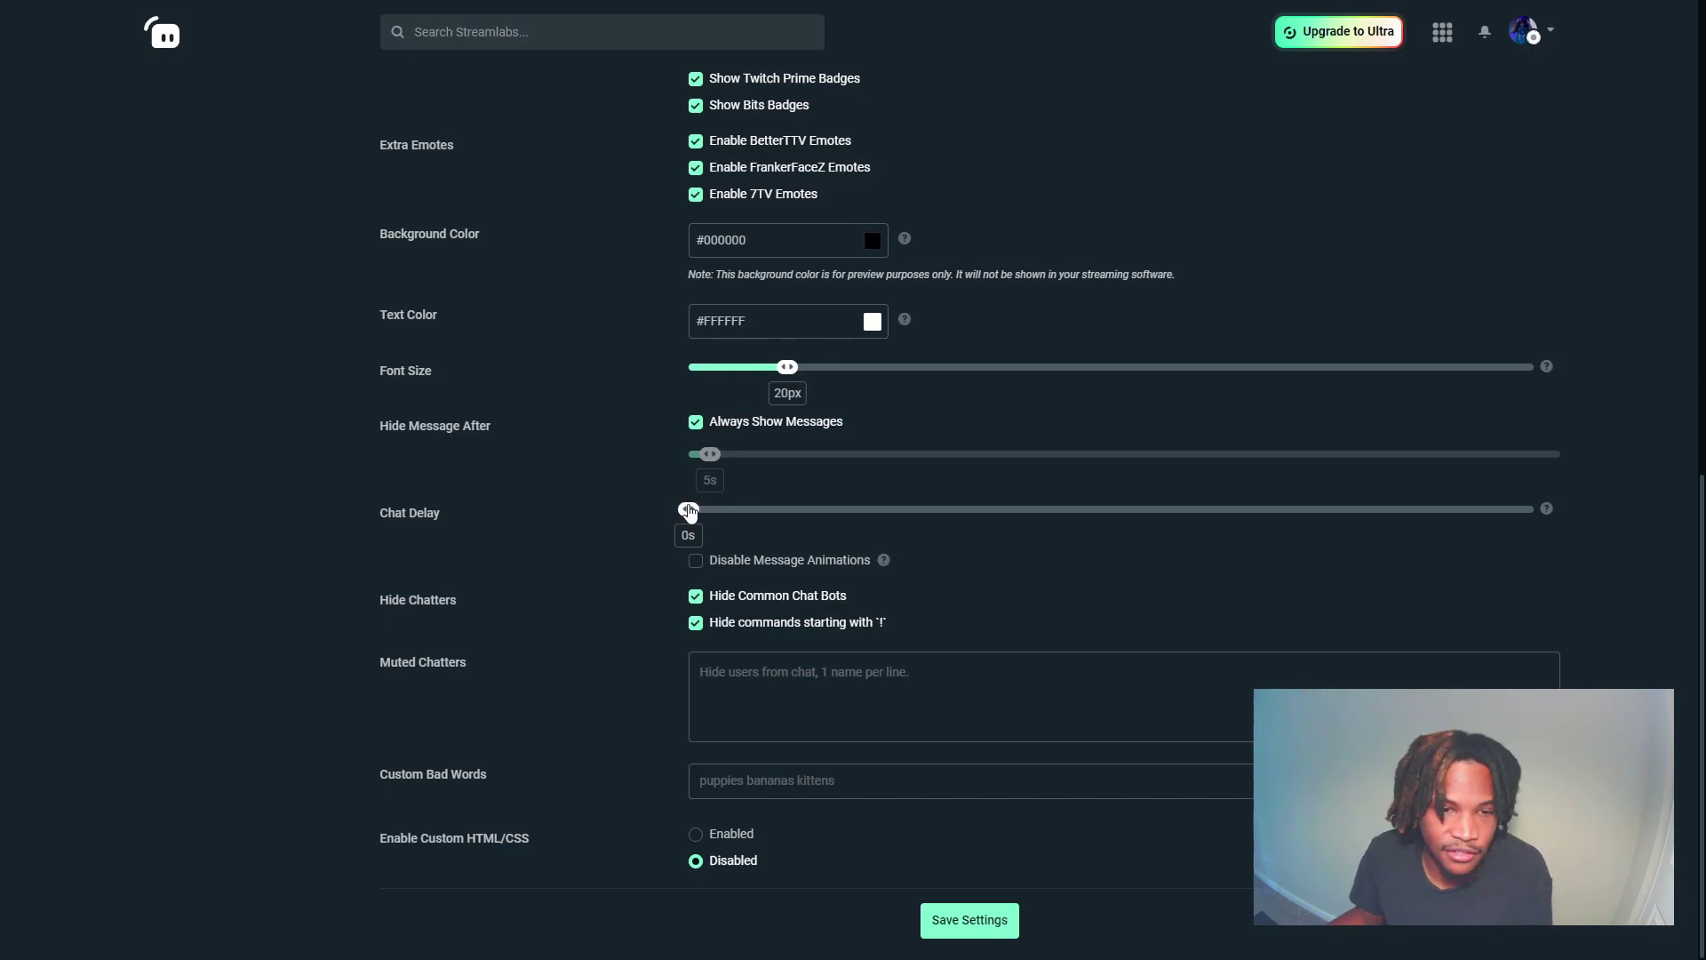
left_click_drag(689, 508, 665, 544)
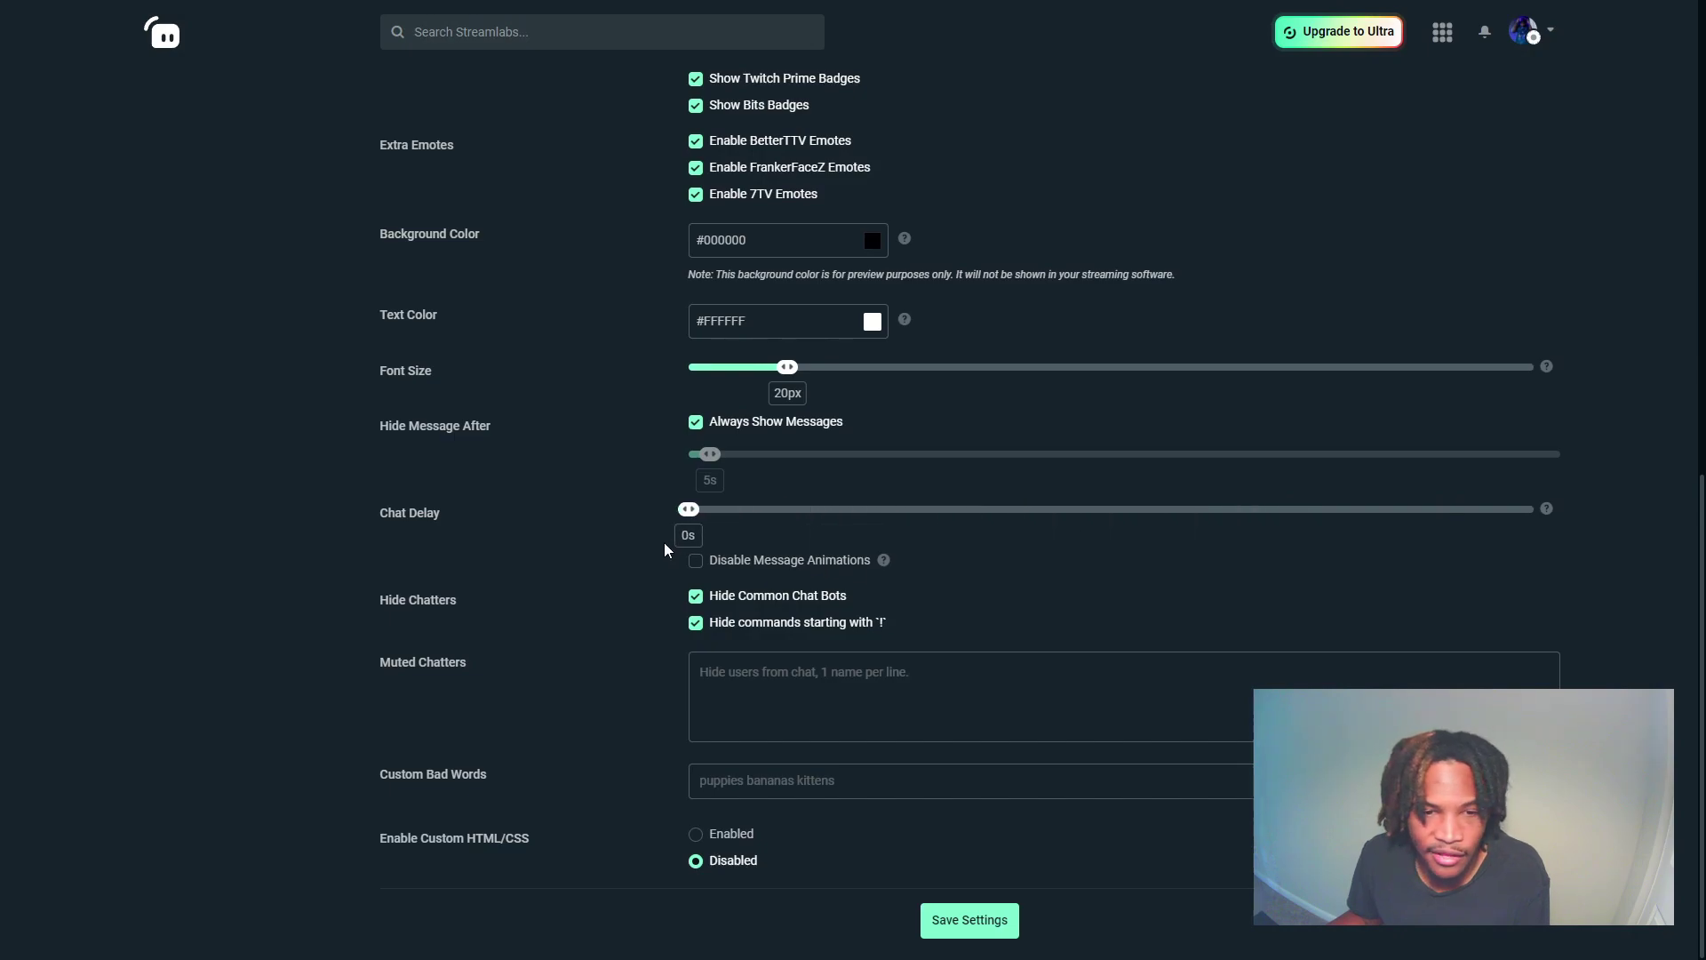
mouse_move(883, 561)
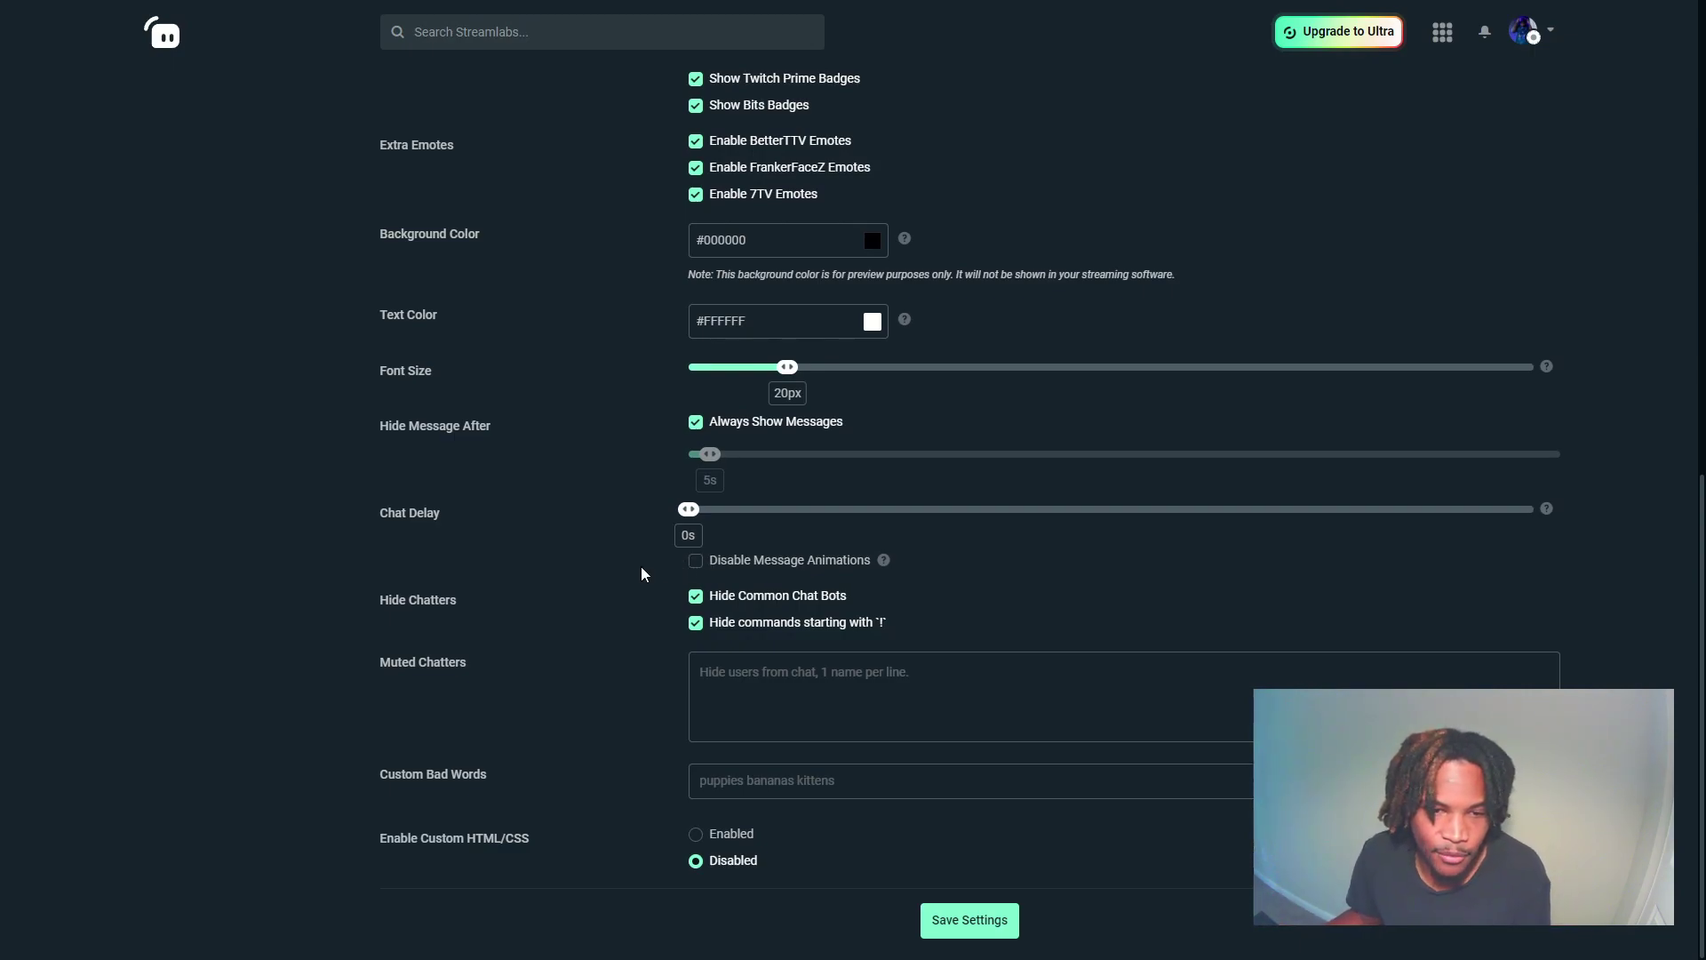
Examine the Hide Chatters, Muted Chatters and Custom Bad Words settings of the chat box.
double_click(368, 604)
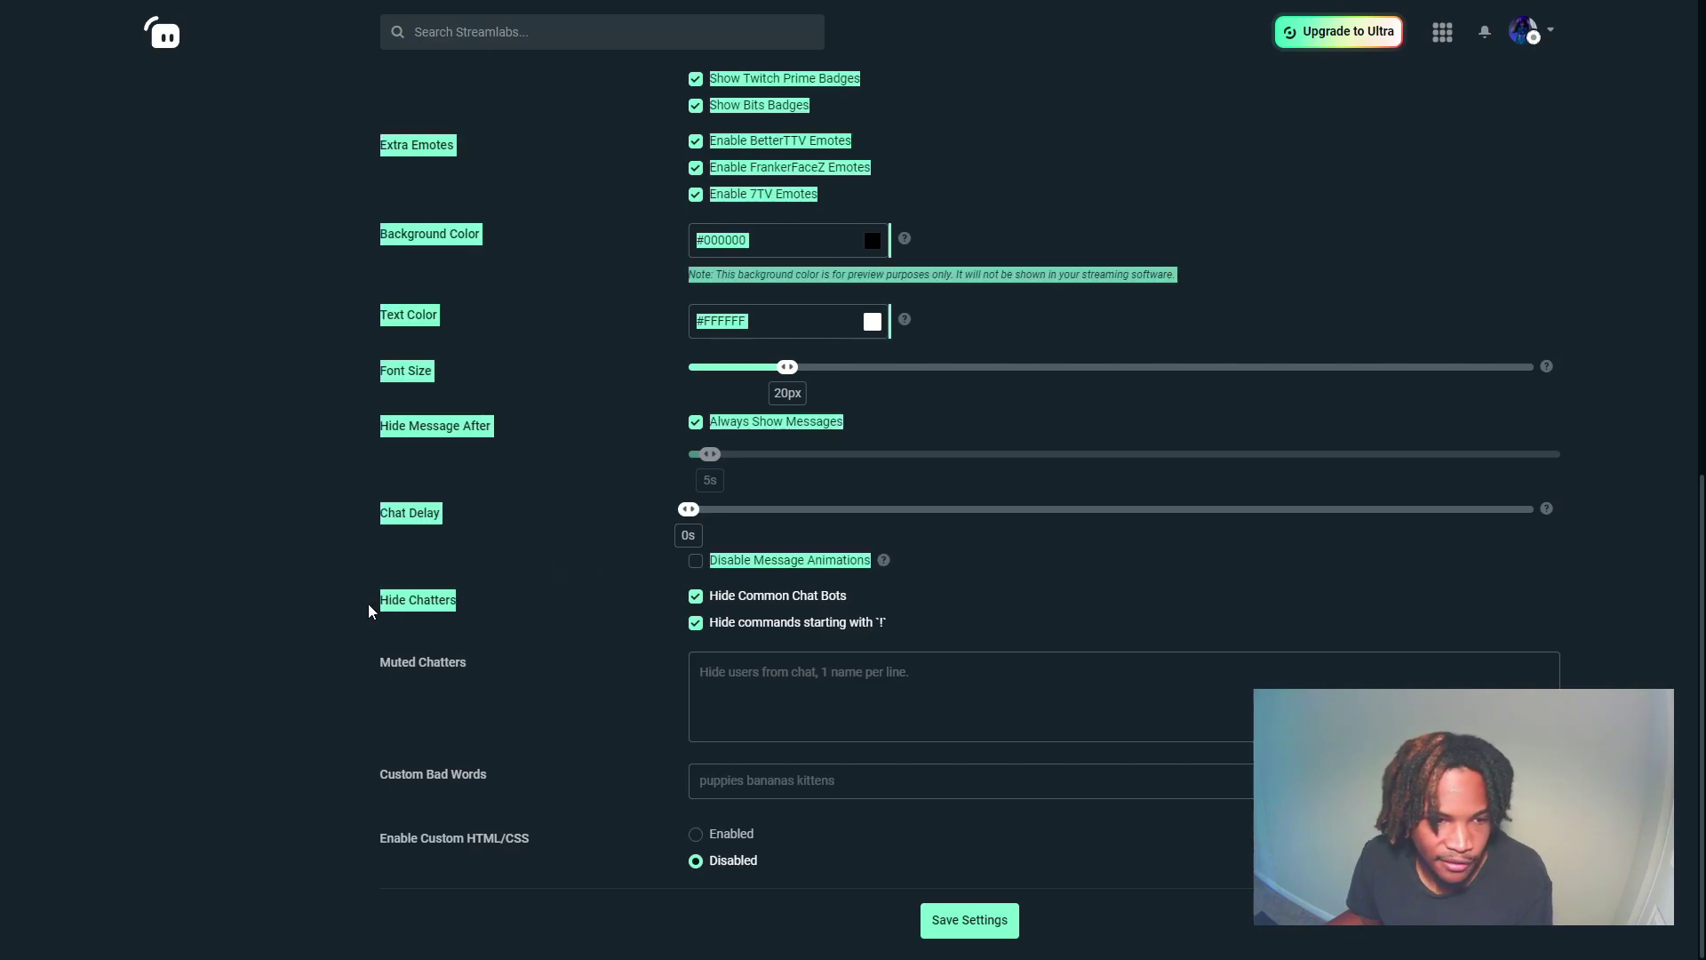
left_click(499, 605)
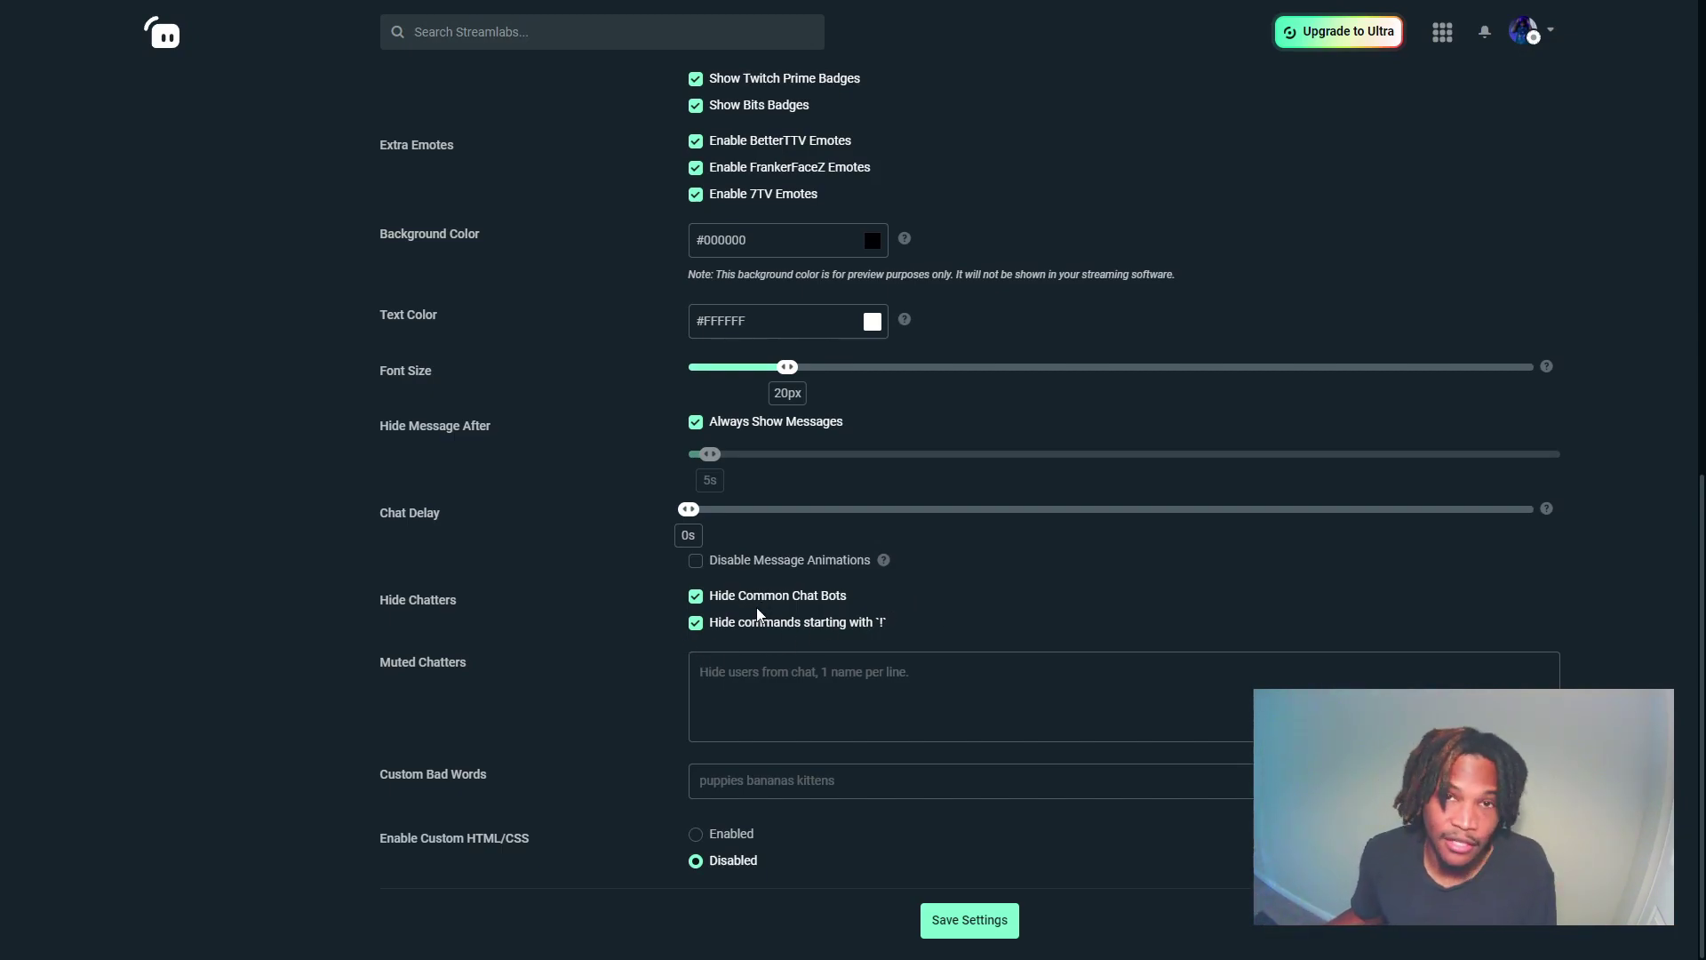
mouse_move(471, 664)
left_mouse_down()
mouse_move(436, 667)
mouse_move(492, 682)
left_mouse_up()
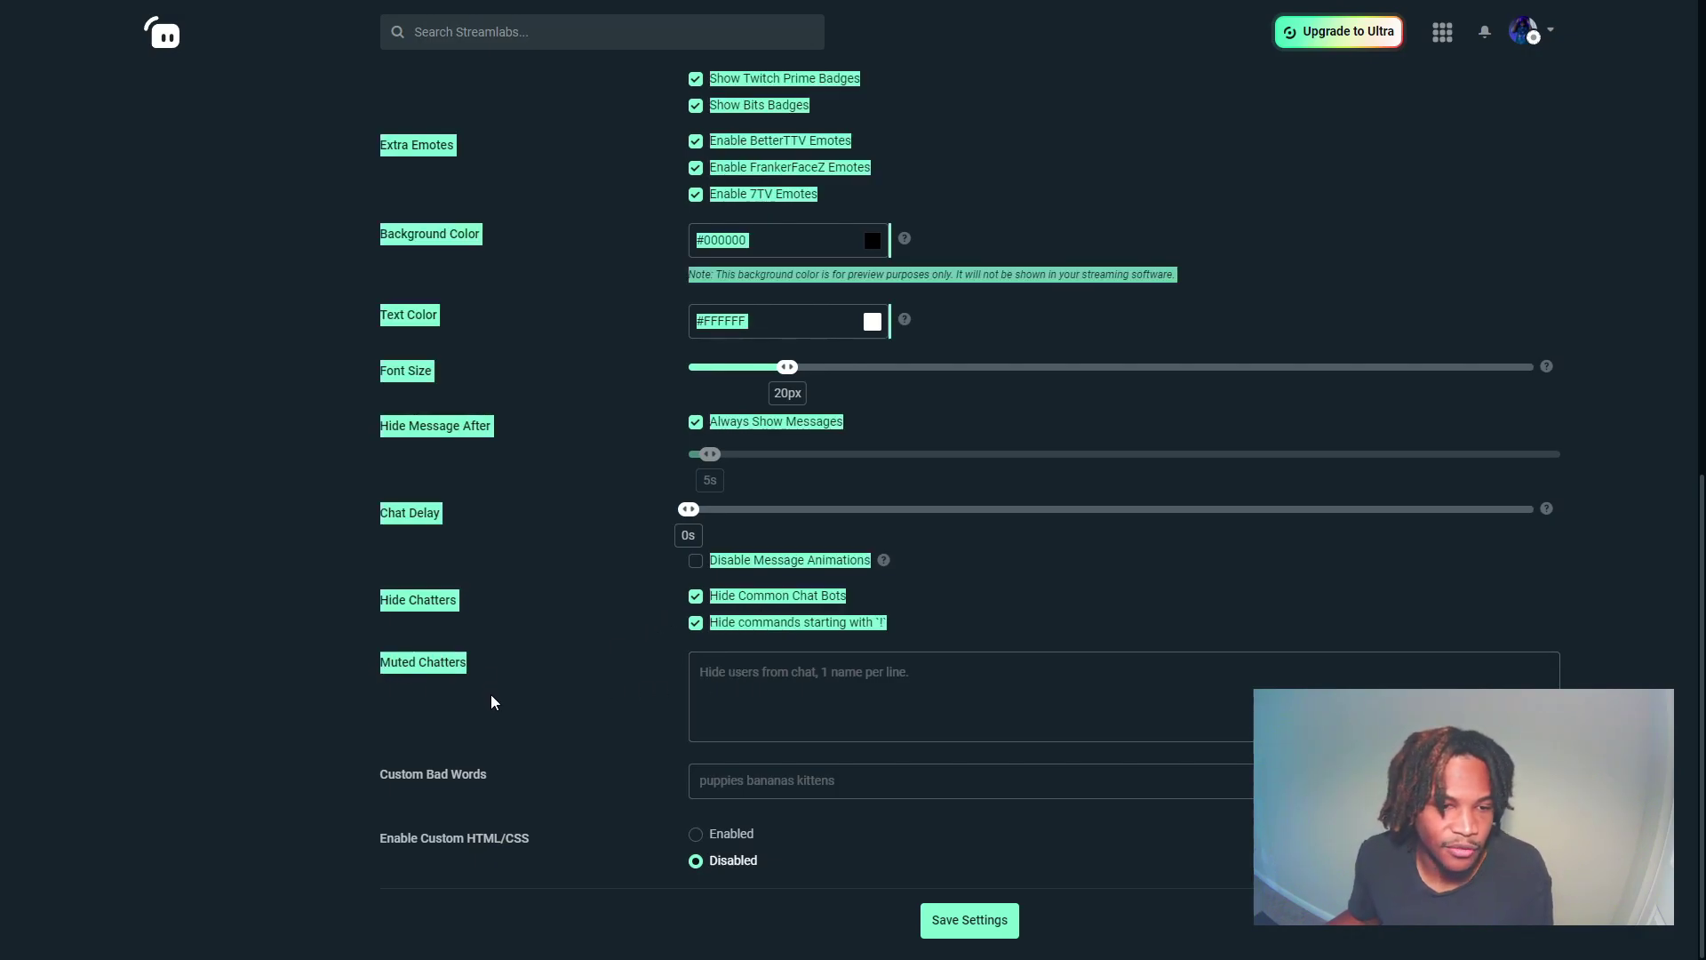
left_click(444, 692)
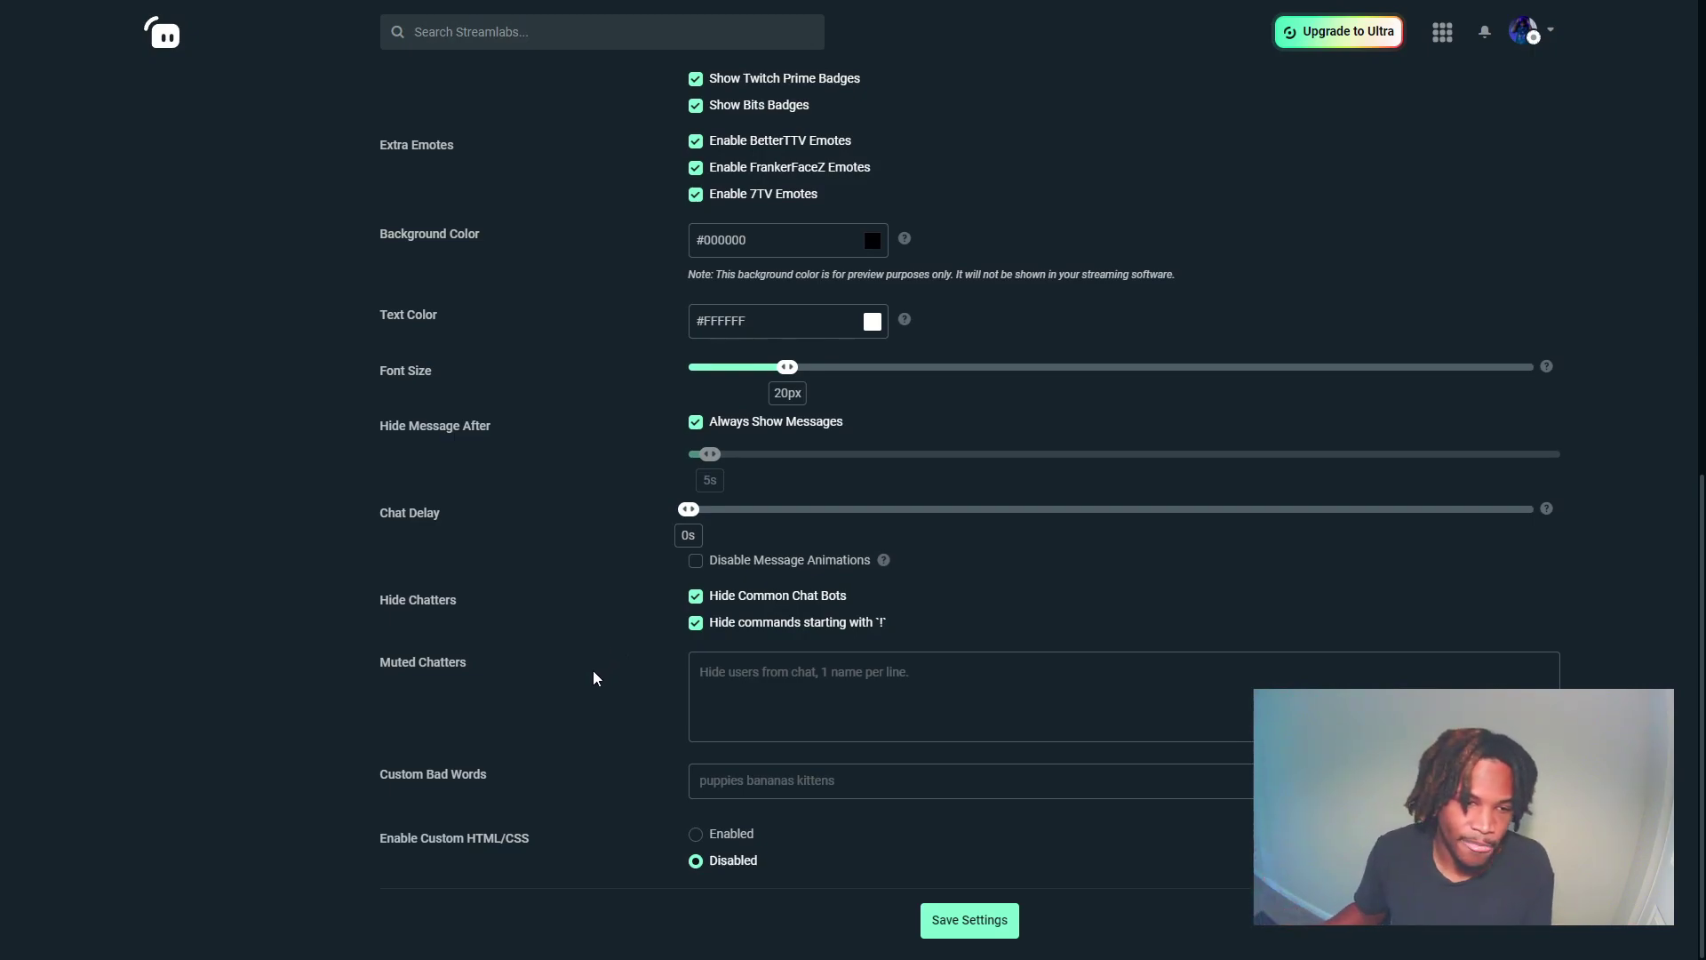
left_click_drag(593, 670, 386, 659)
left_click(513, 680)
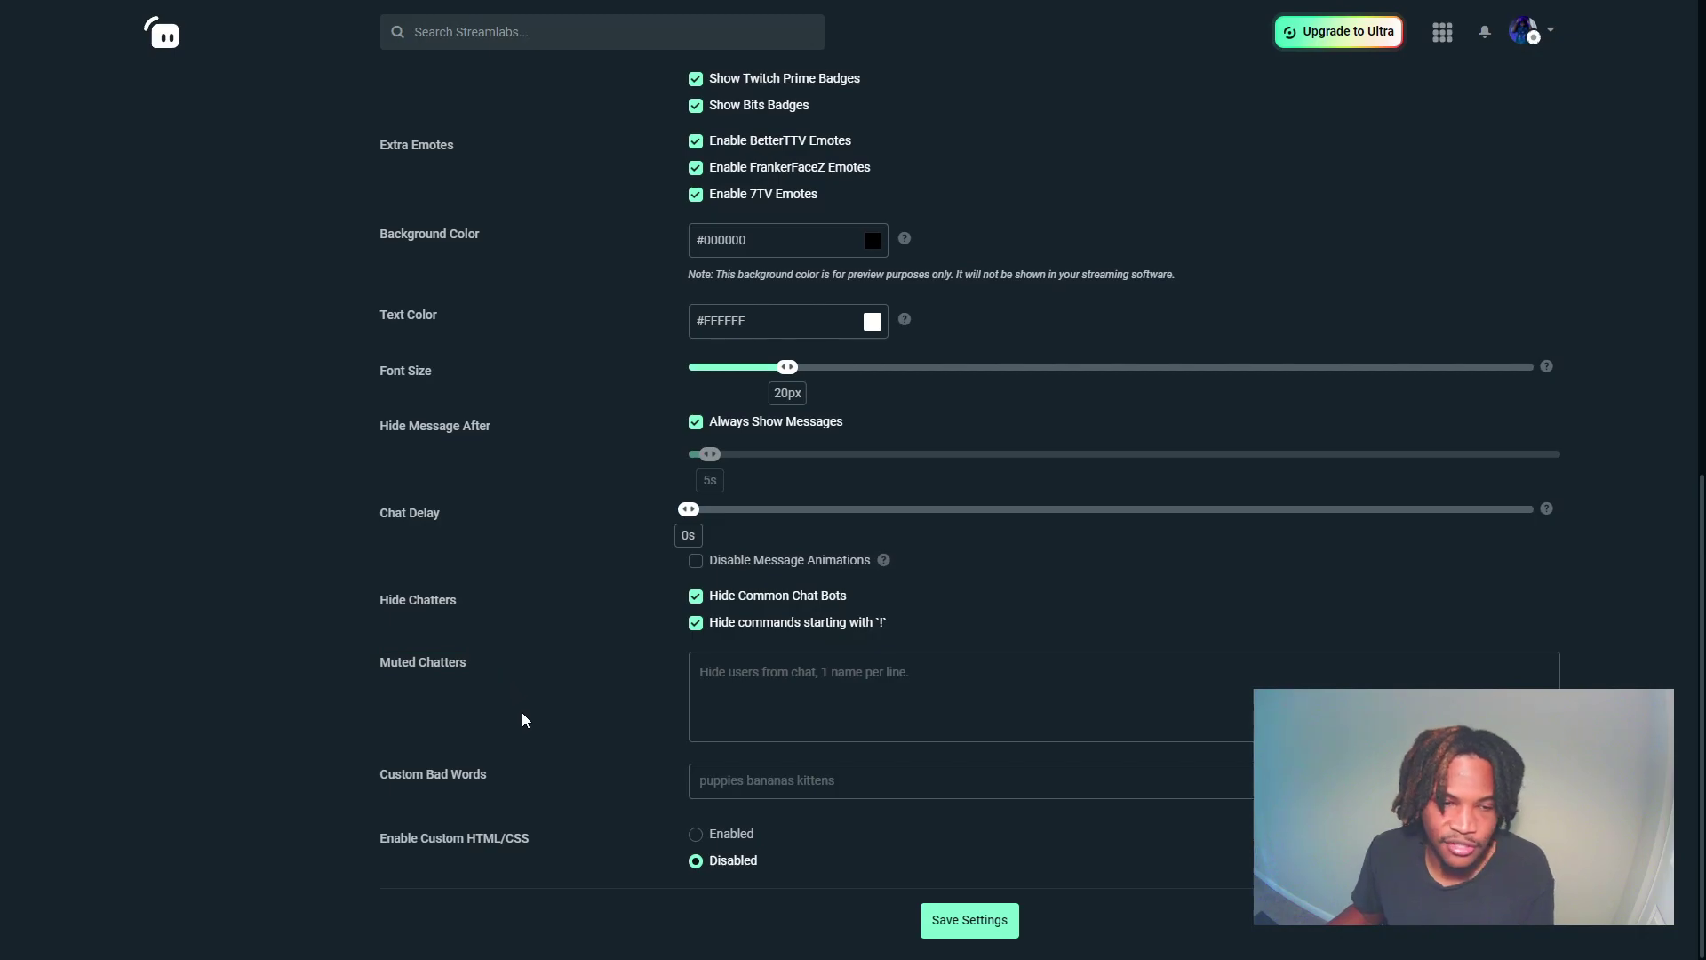
mouse_move(494, 781)
left_mouse_down()
mouse_move(377, 774)
mouse_move(518, 781)
left_mouse_up()
left_click(487, 780)
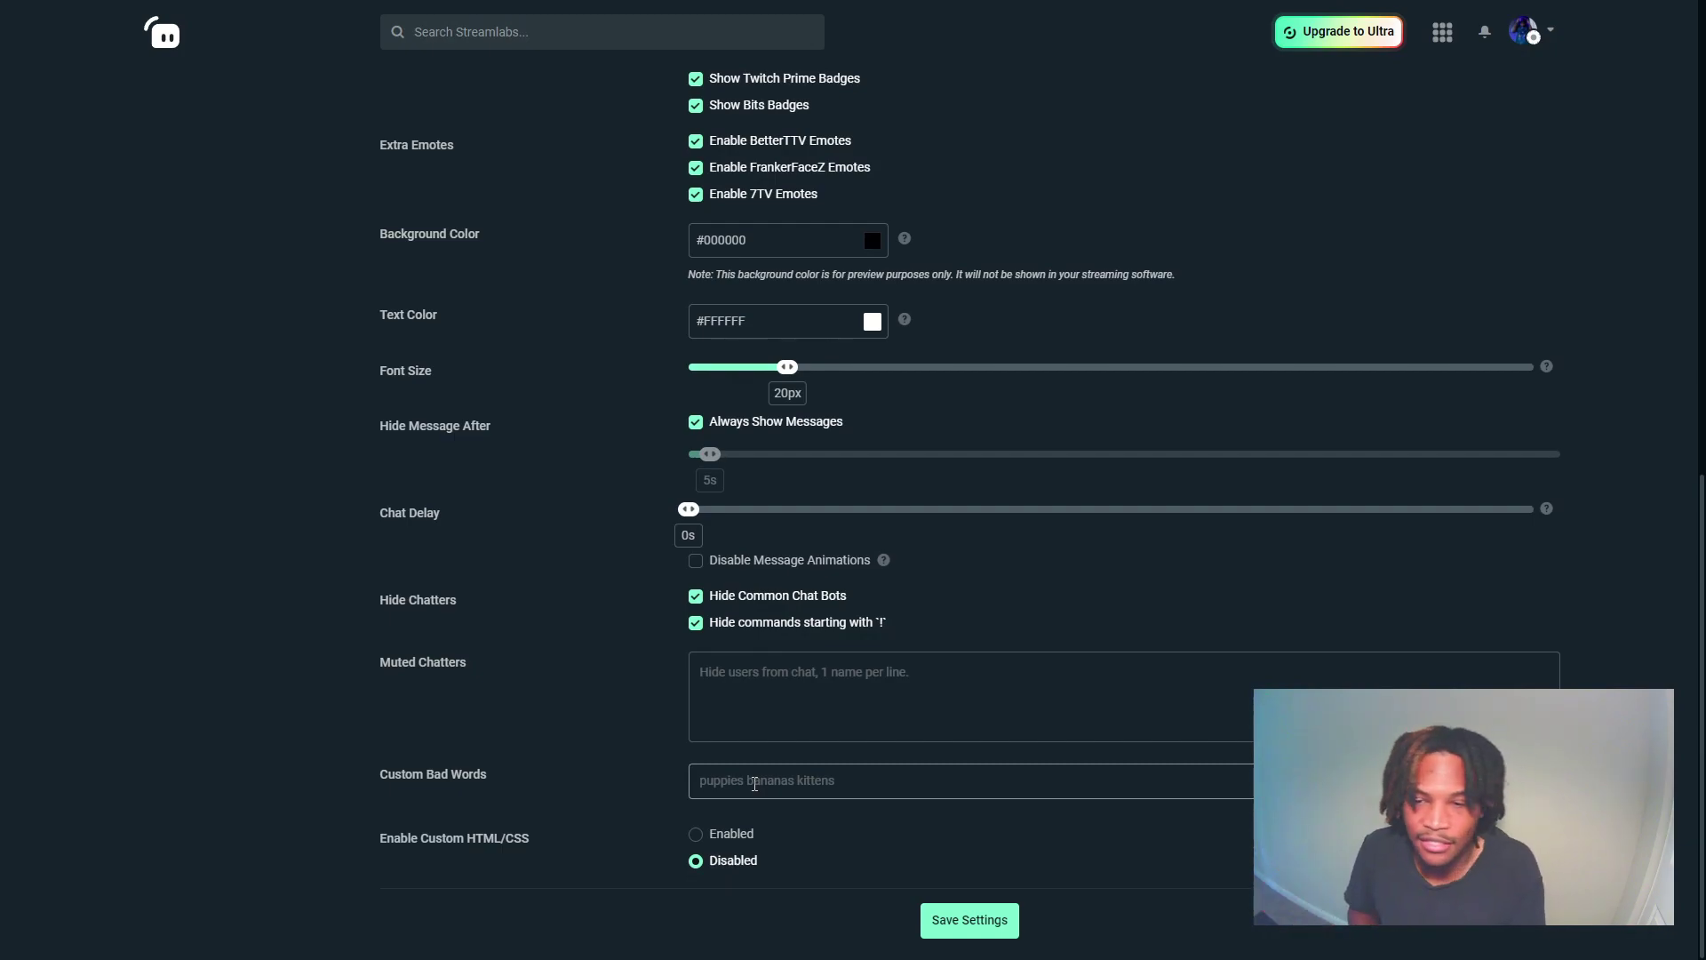
left_click(1032, 779)
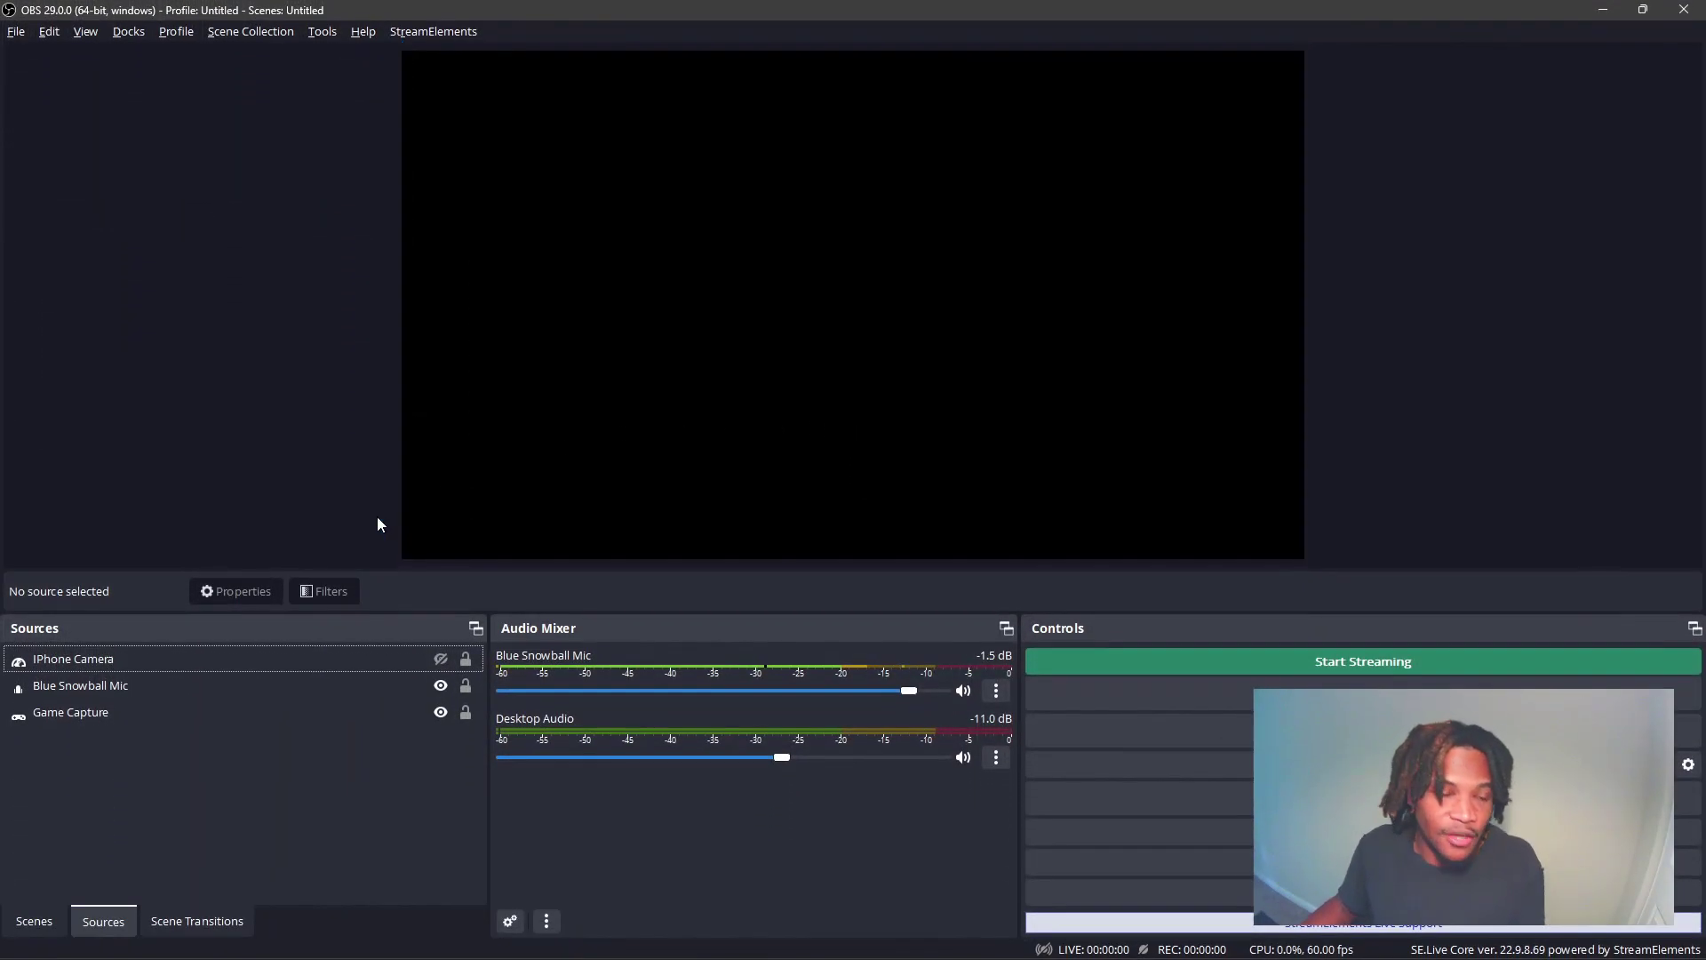
In OBS, add a Browser source named LIVE CAHT at 800 by 600, using the Chat Box widget URL.
left_click(33, 925)
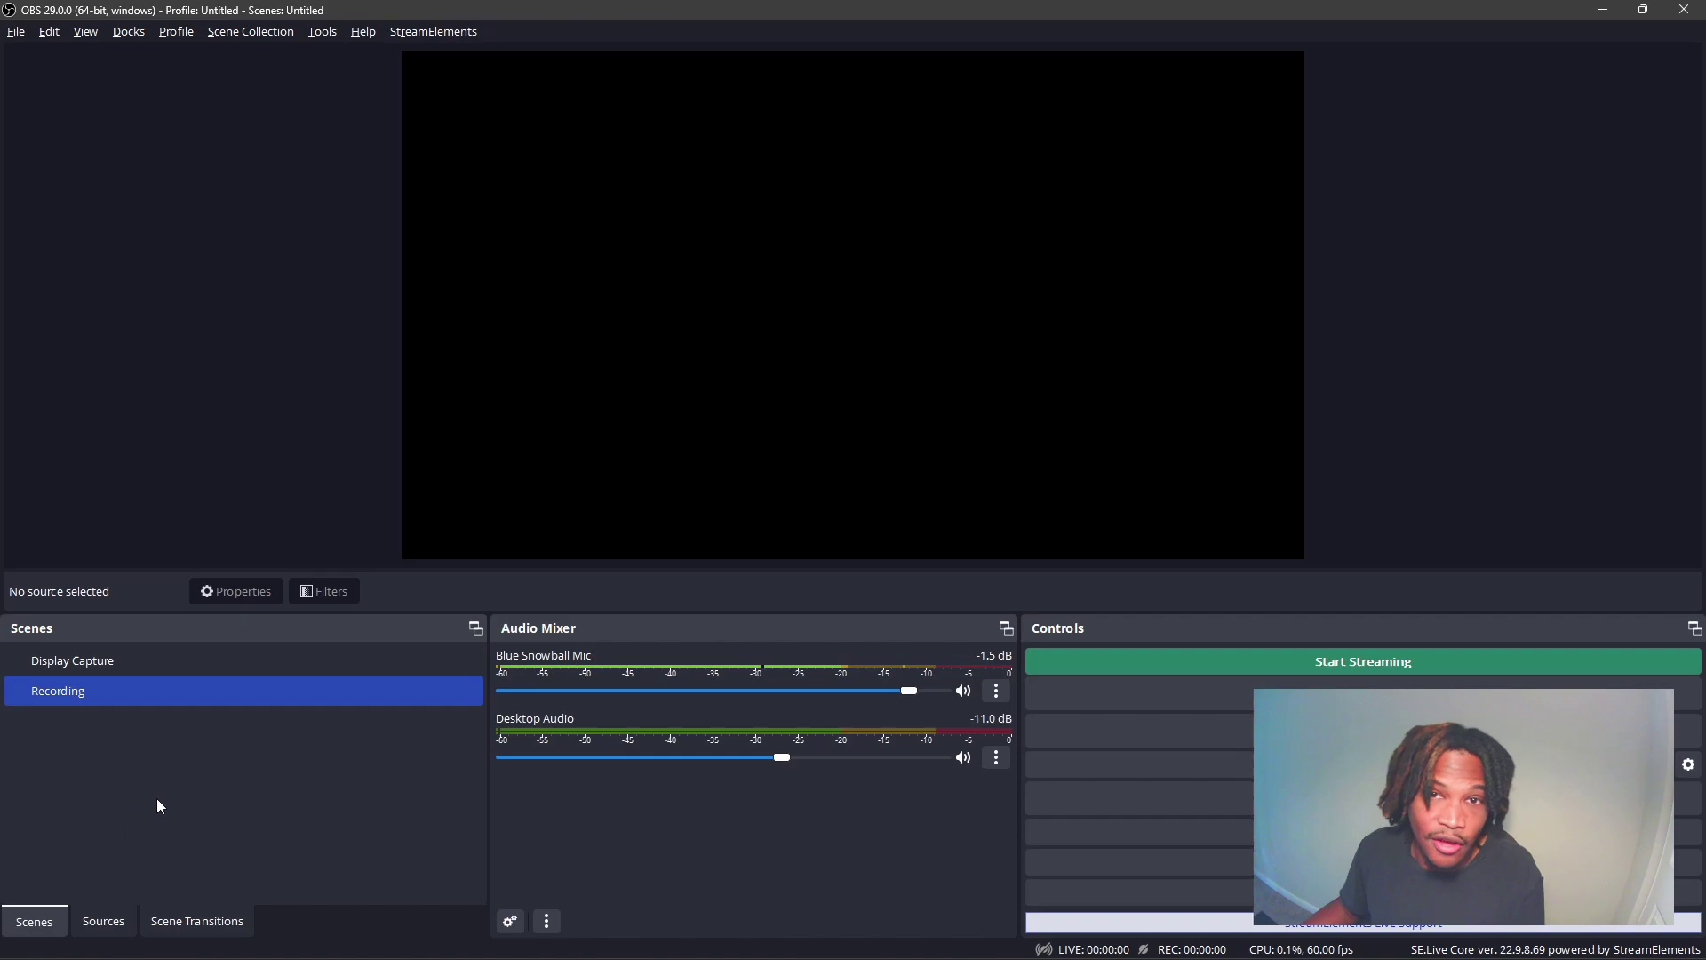
left_click(103, 921)
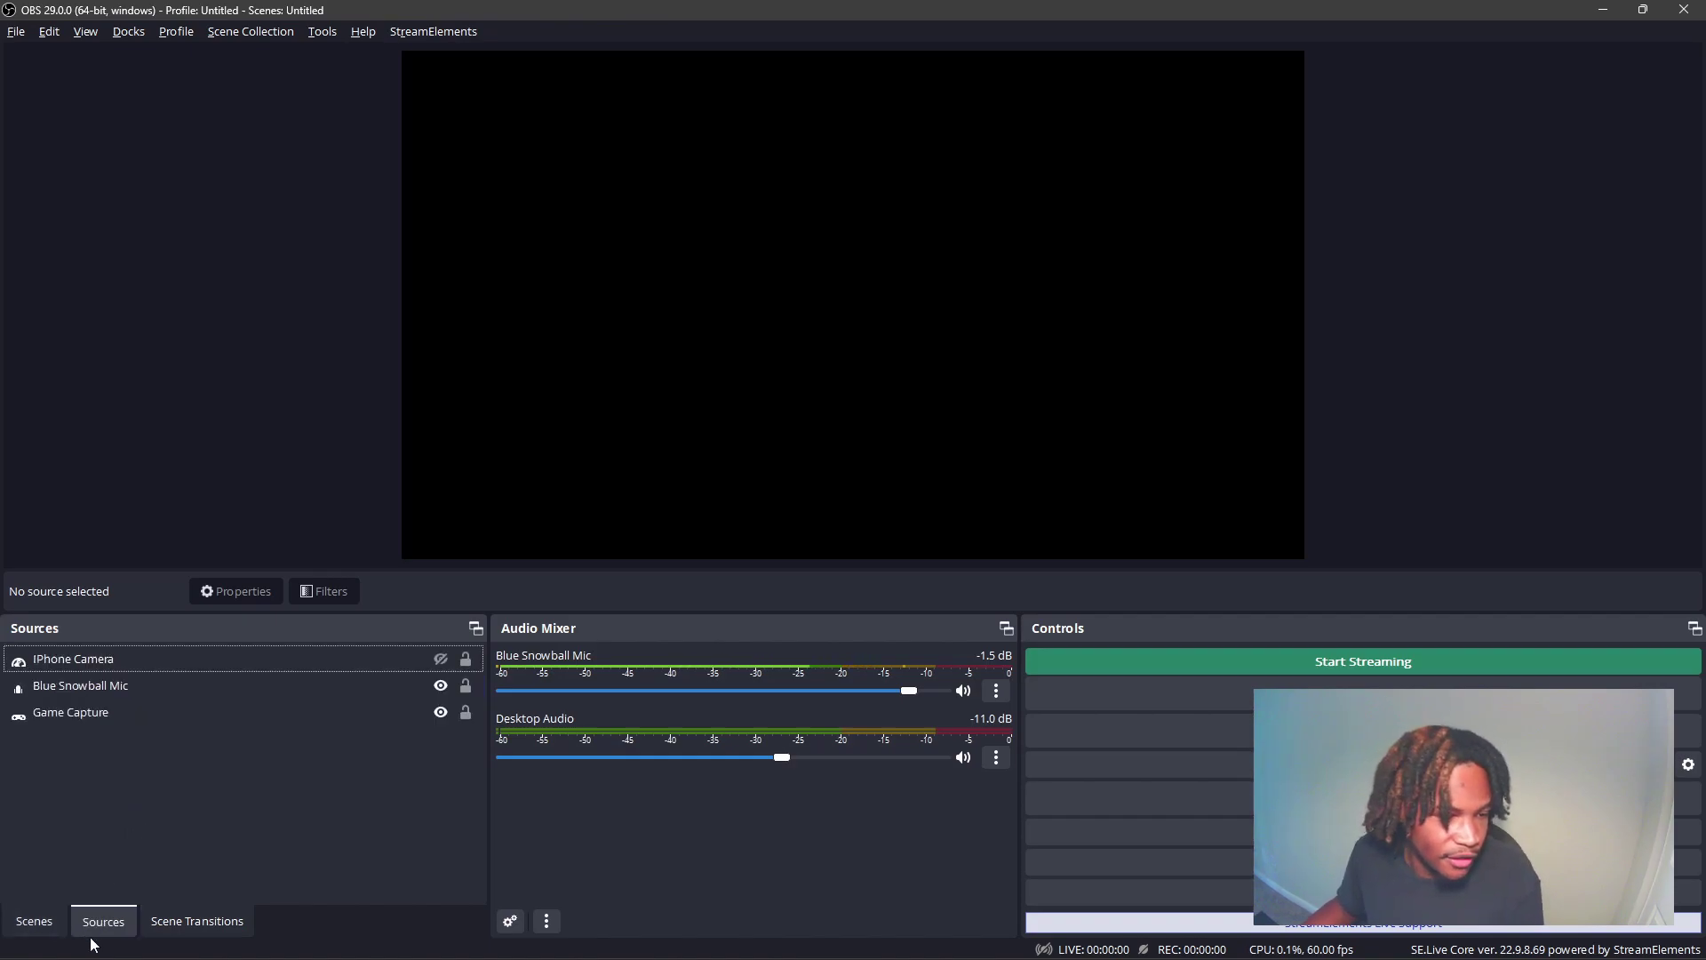
right_click(169, 788)
mouse_move(206, 623)
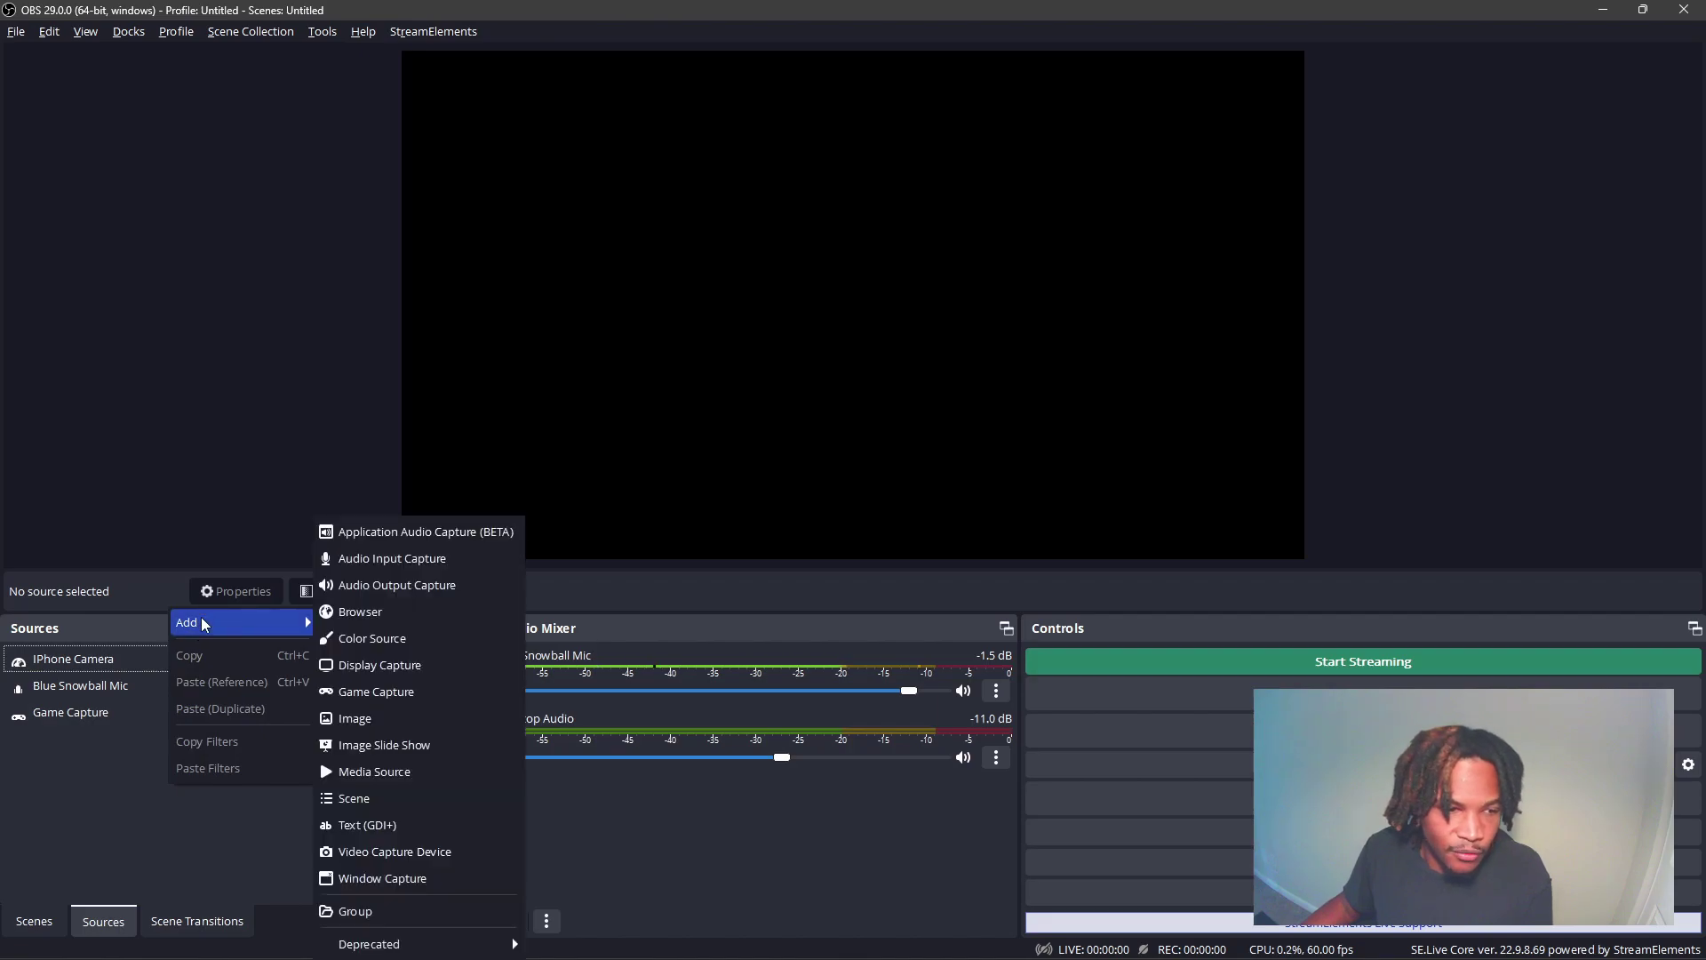
left_click(373, 622)
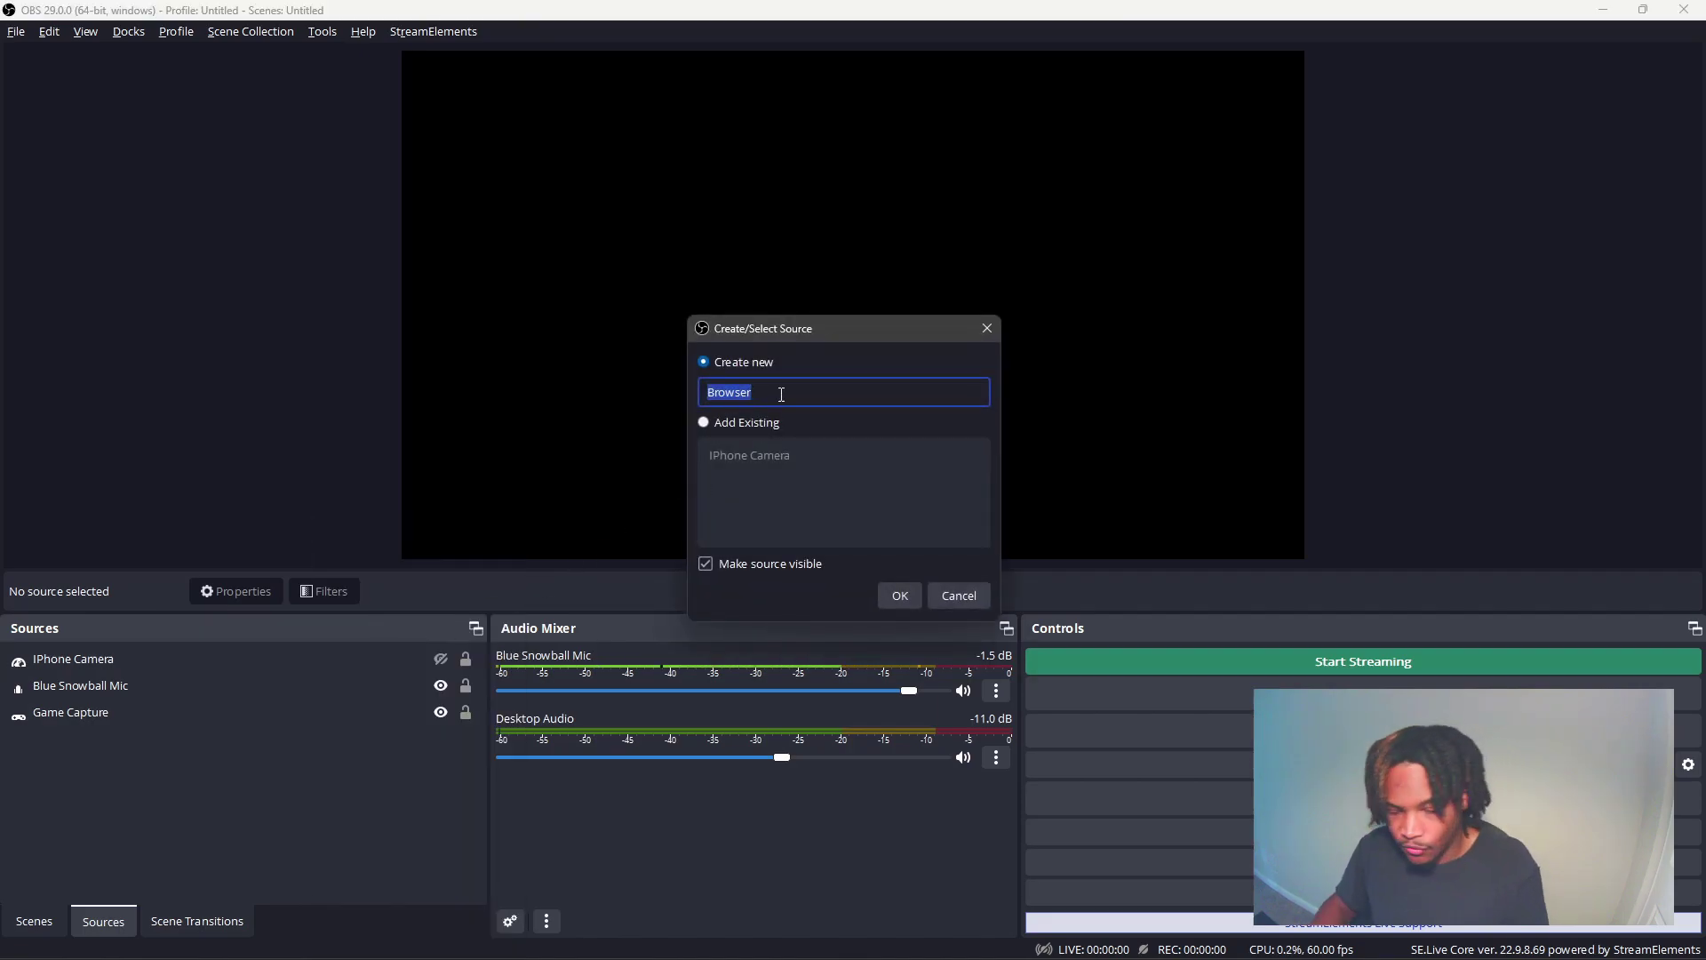
type("LIVER CHA")
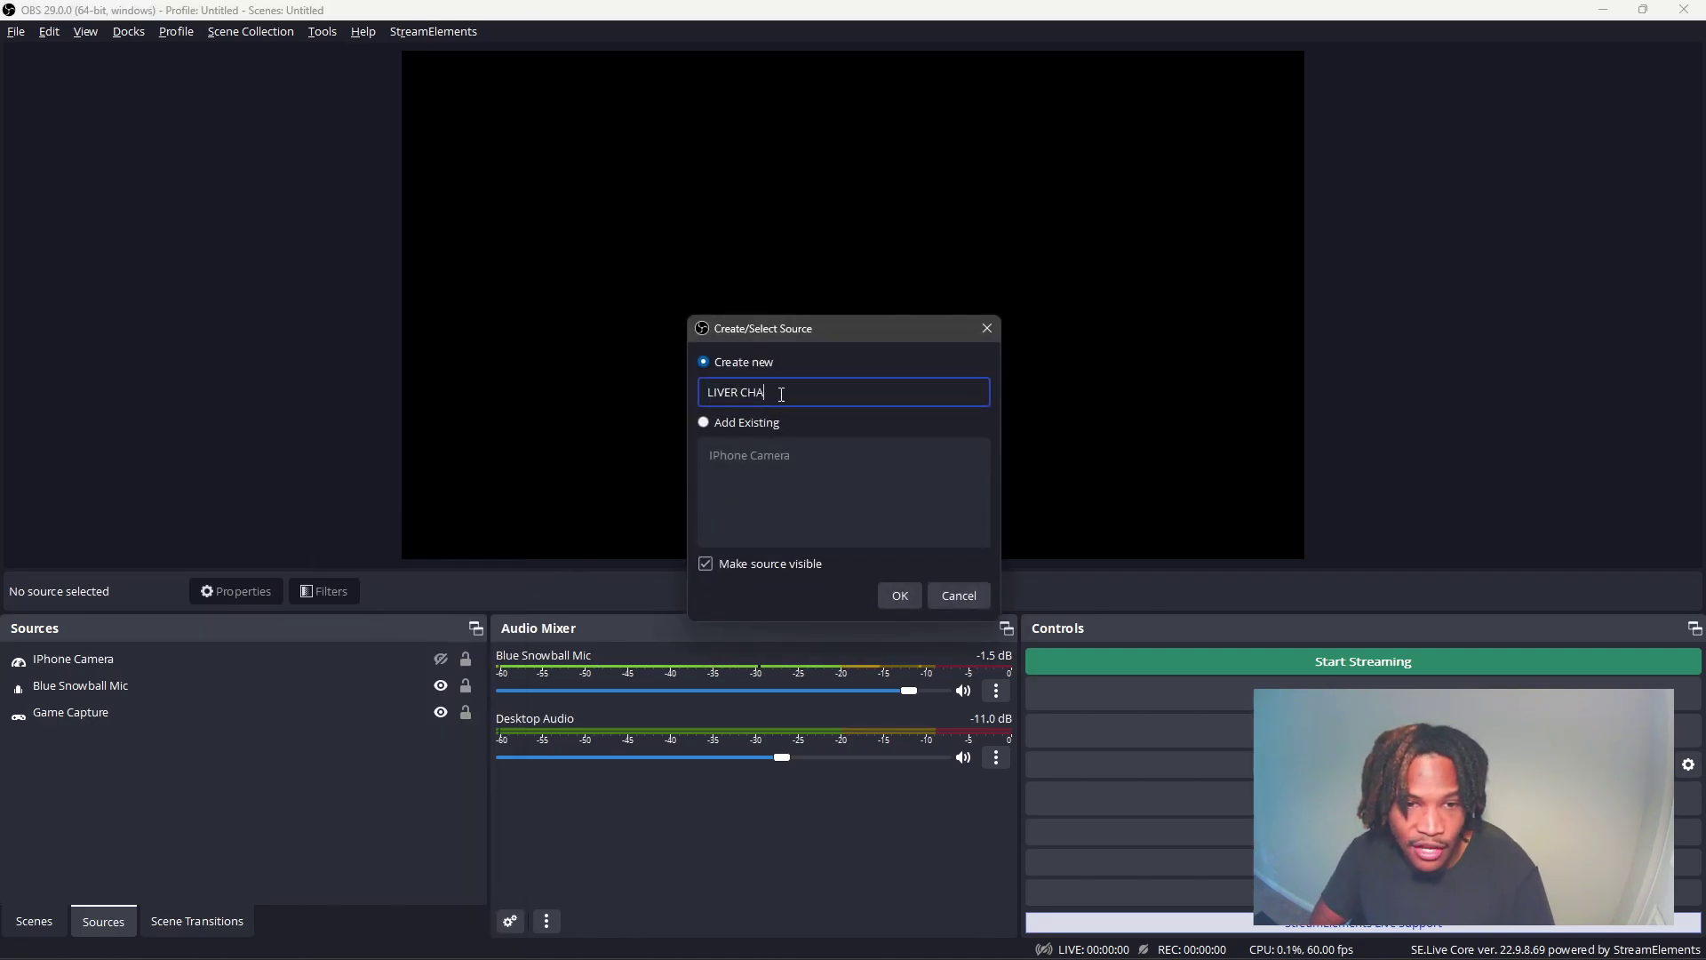
key("BackSpace")
key("BackSpace")
key("BackSpace")
key("BackSpace")
type("CAHT")
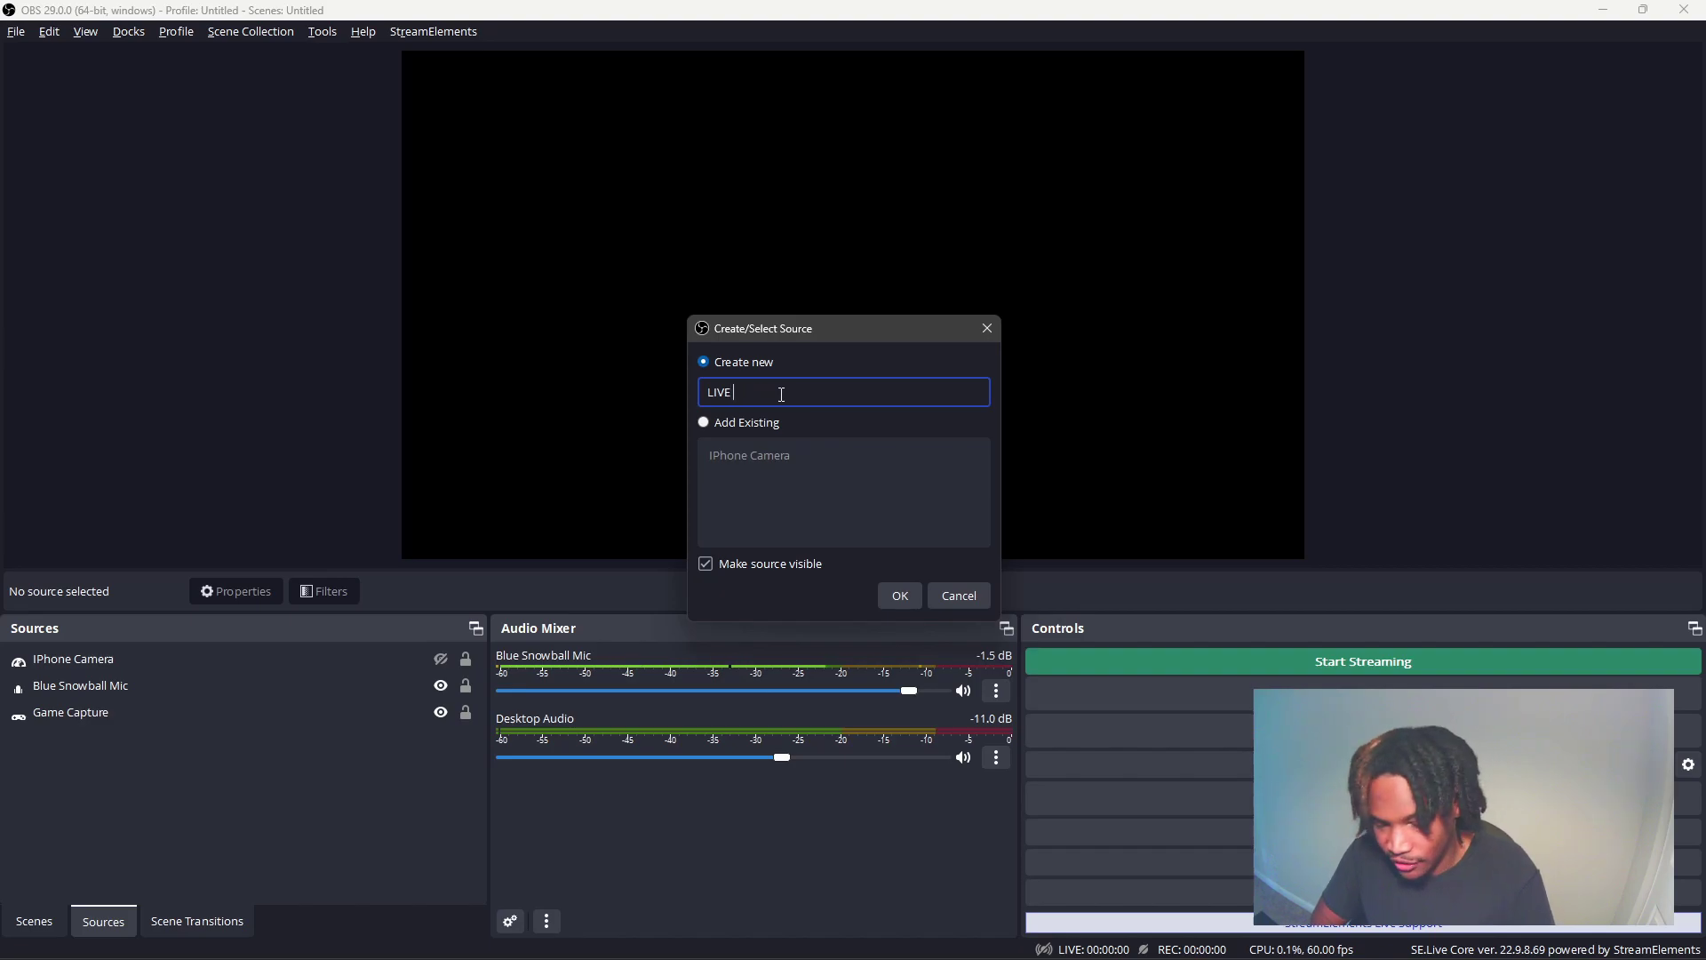
key("Return")
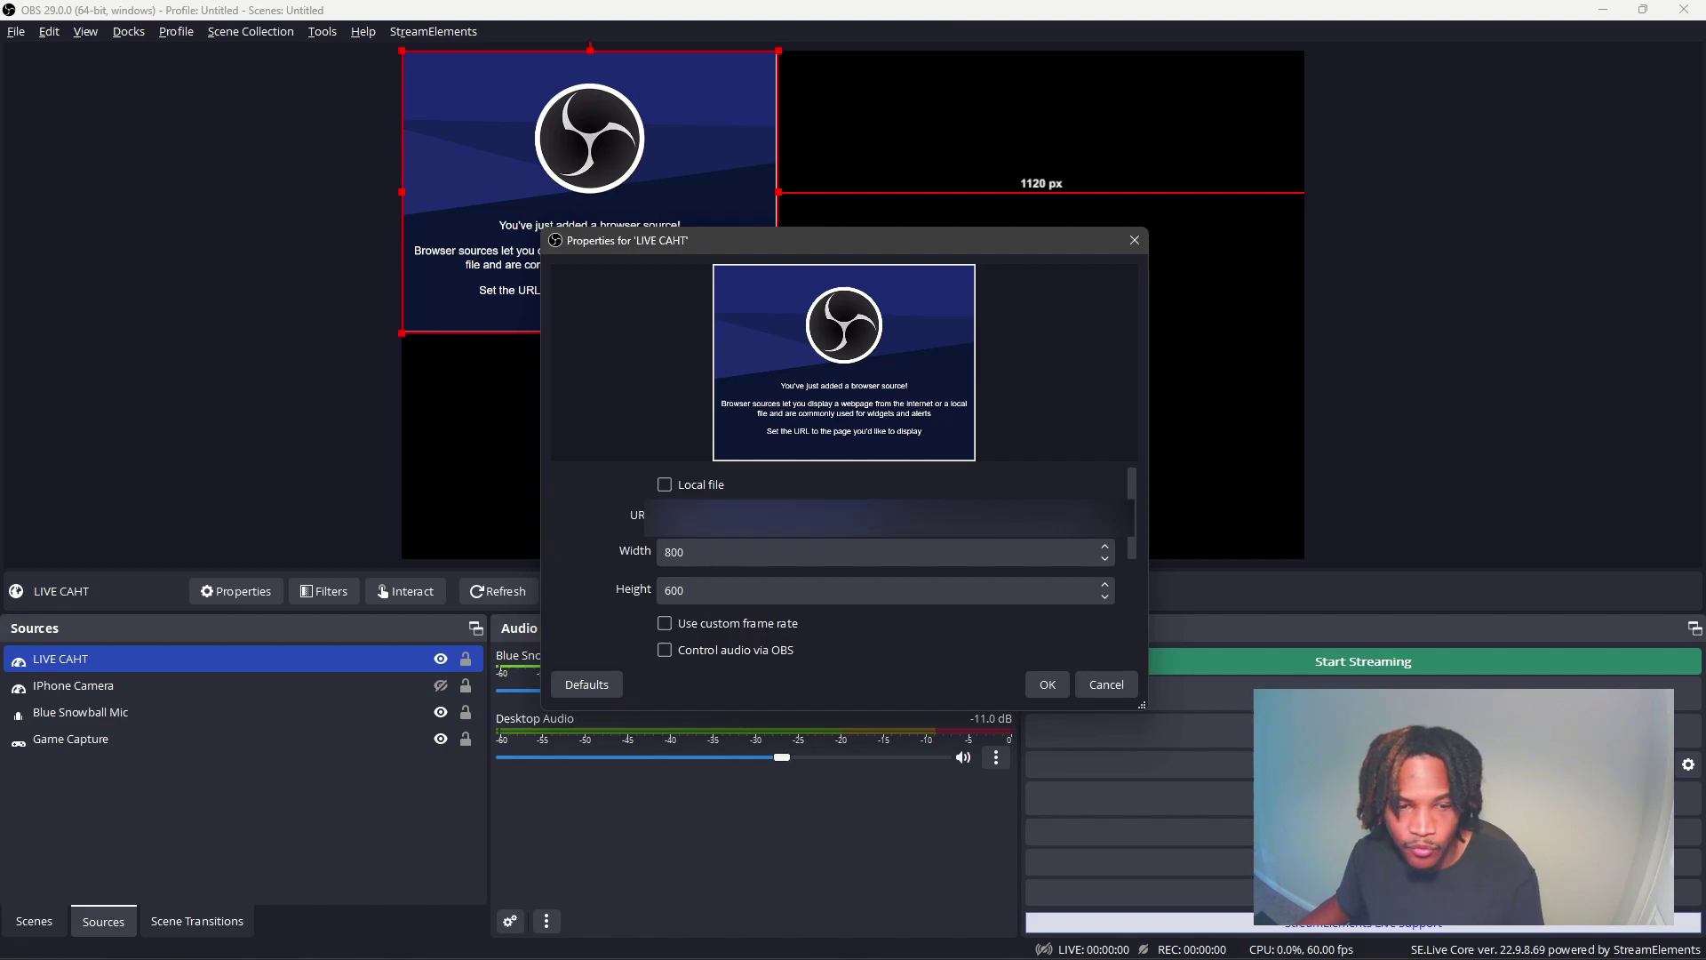
left_click(1046, 684)
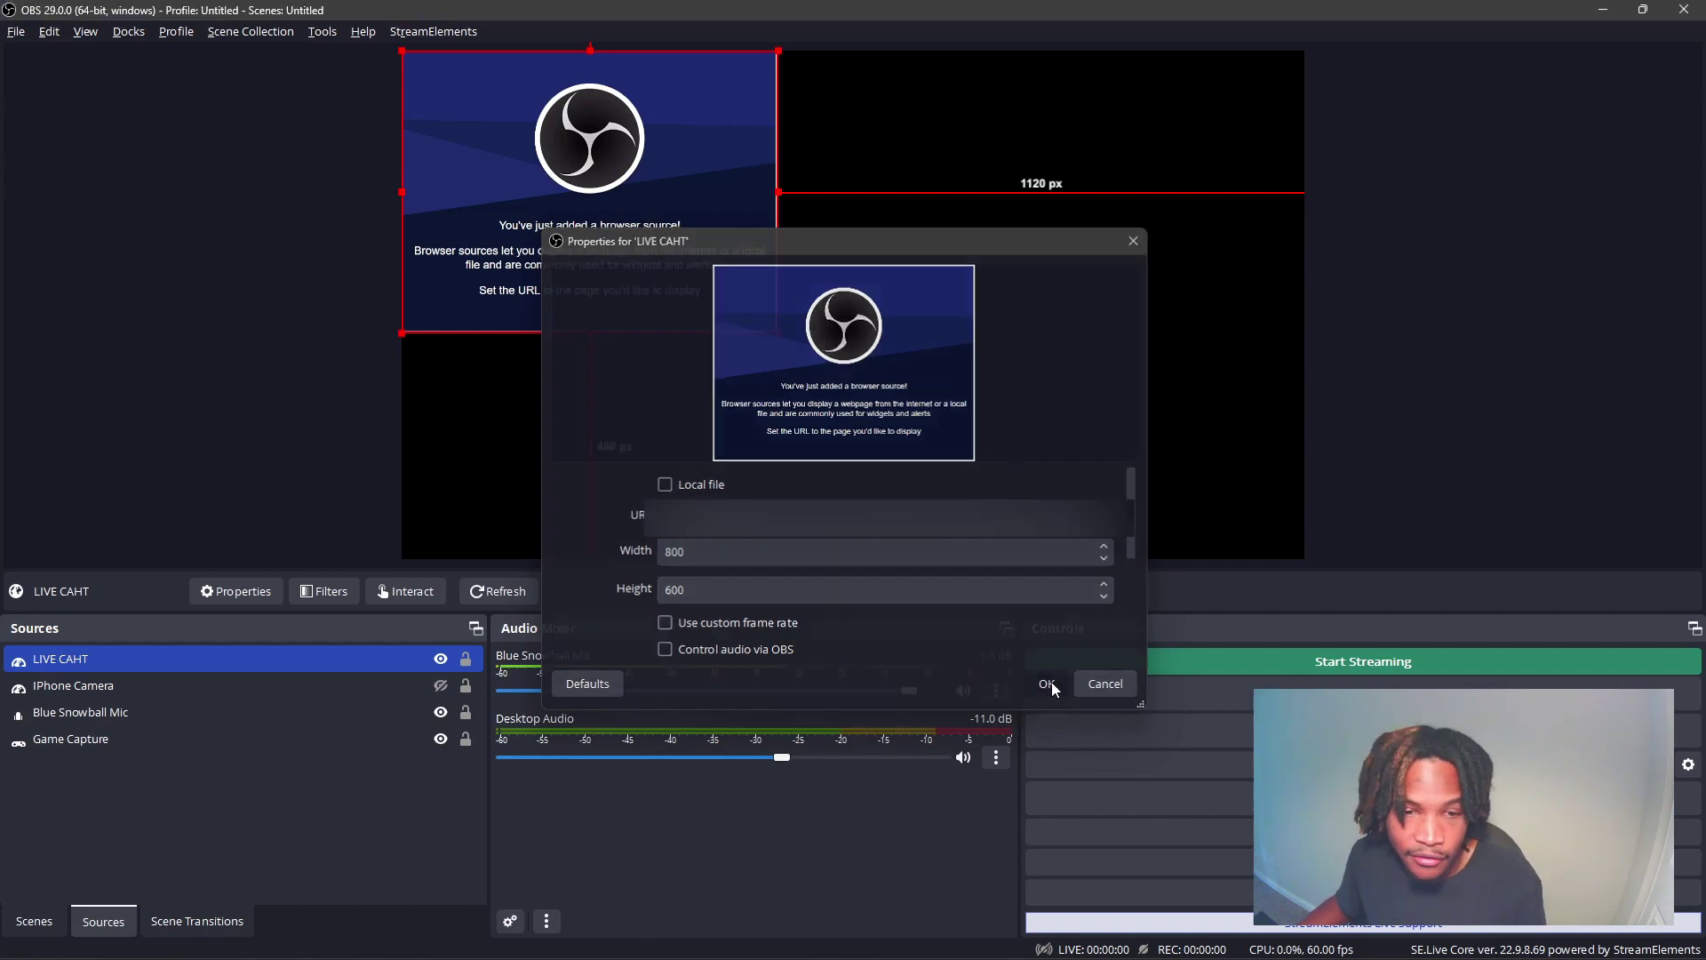
Resize the chat source slightly and place it near the canvas's upper middle, about 575 px from the left edge and 78 px from the top.
left_click_drag(615, 273, 892, 290)
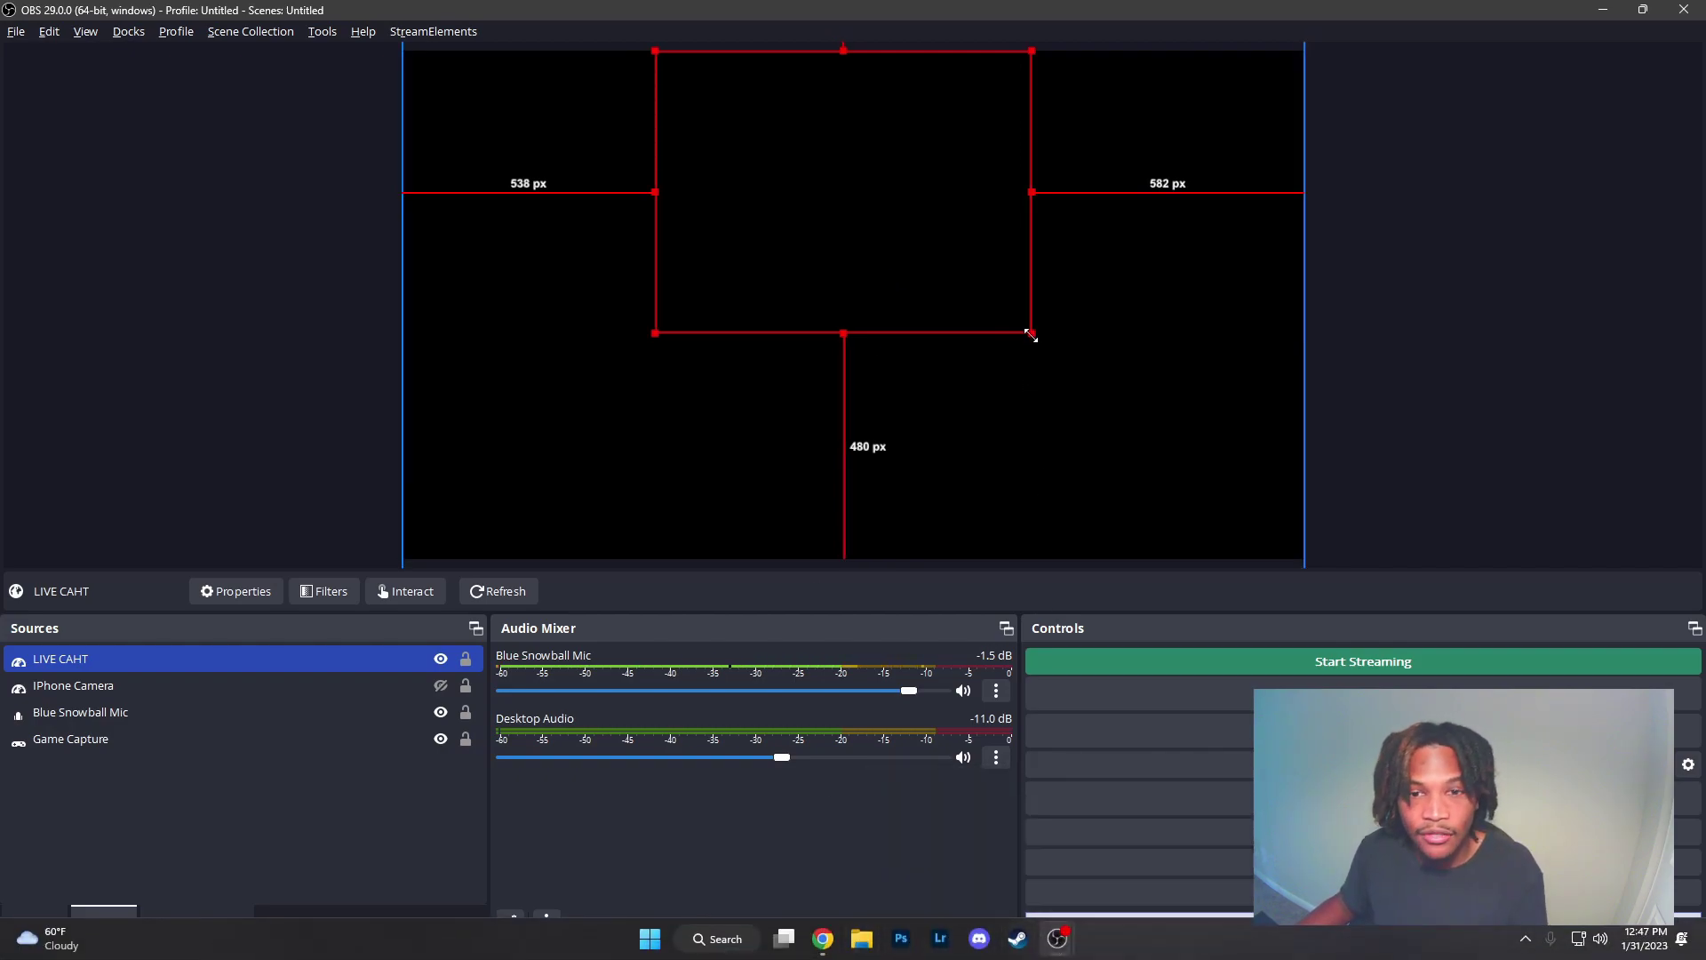
left_click_drag(1030, 332, 977, 304)
left_click_drag(967, 286, 942, 329)
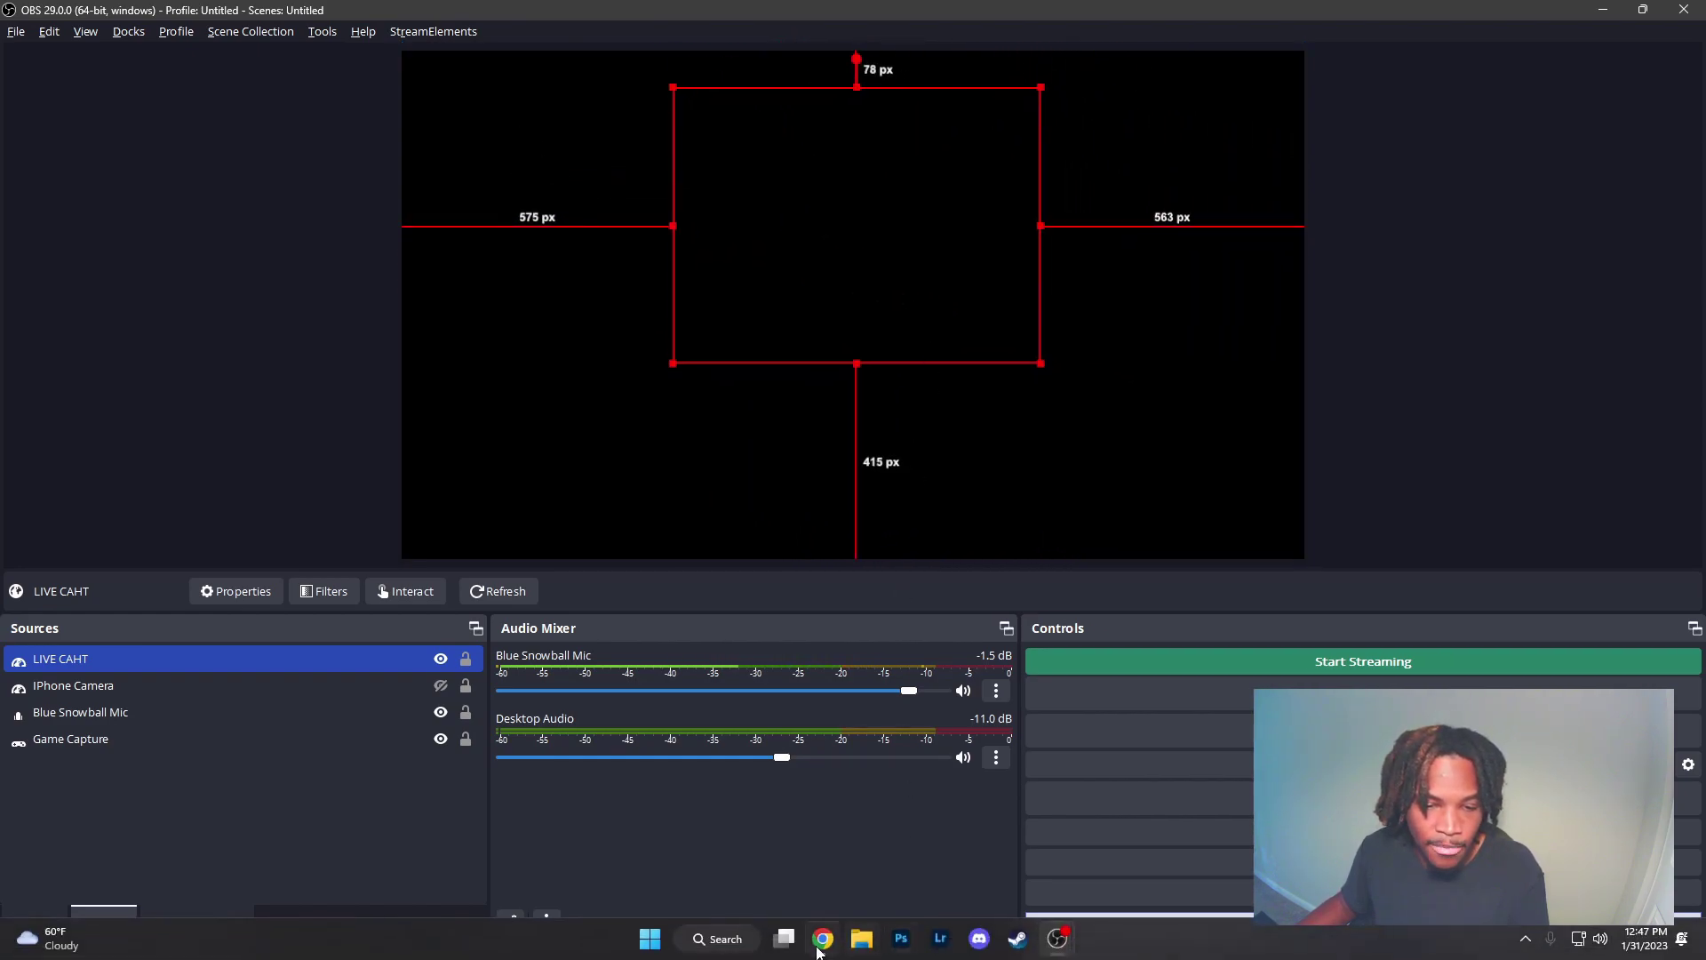
Switch to the Twitch channel page, send the test message HOIWDY in stream chat, and check it on the OBS canvas.
left_click(760, 778)
left_click(685, 707)
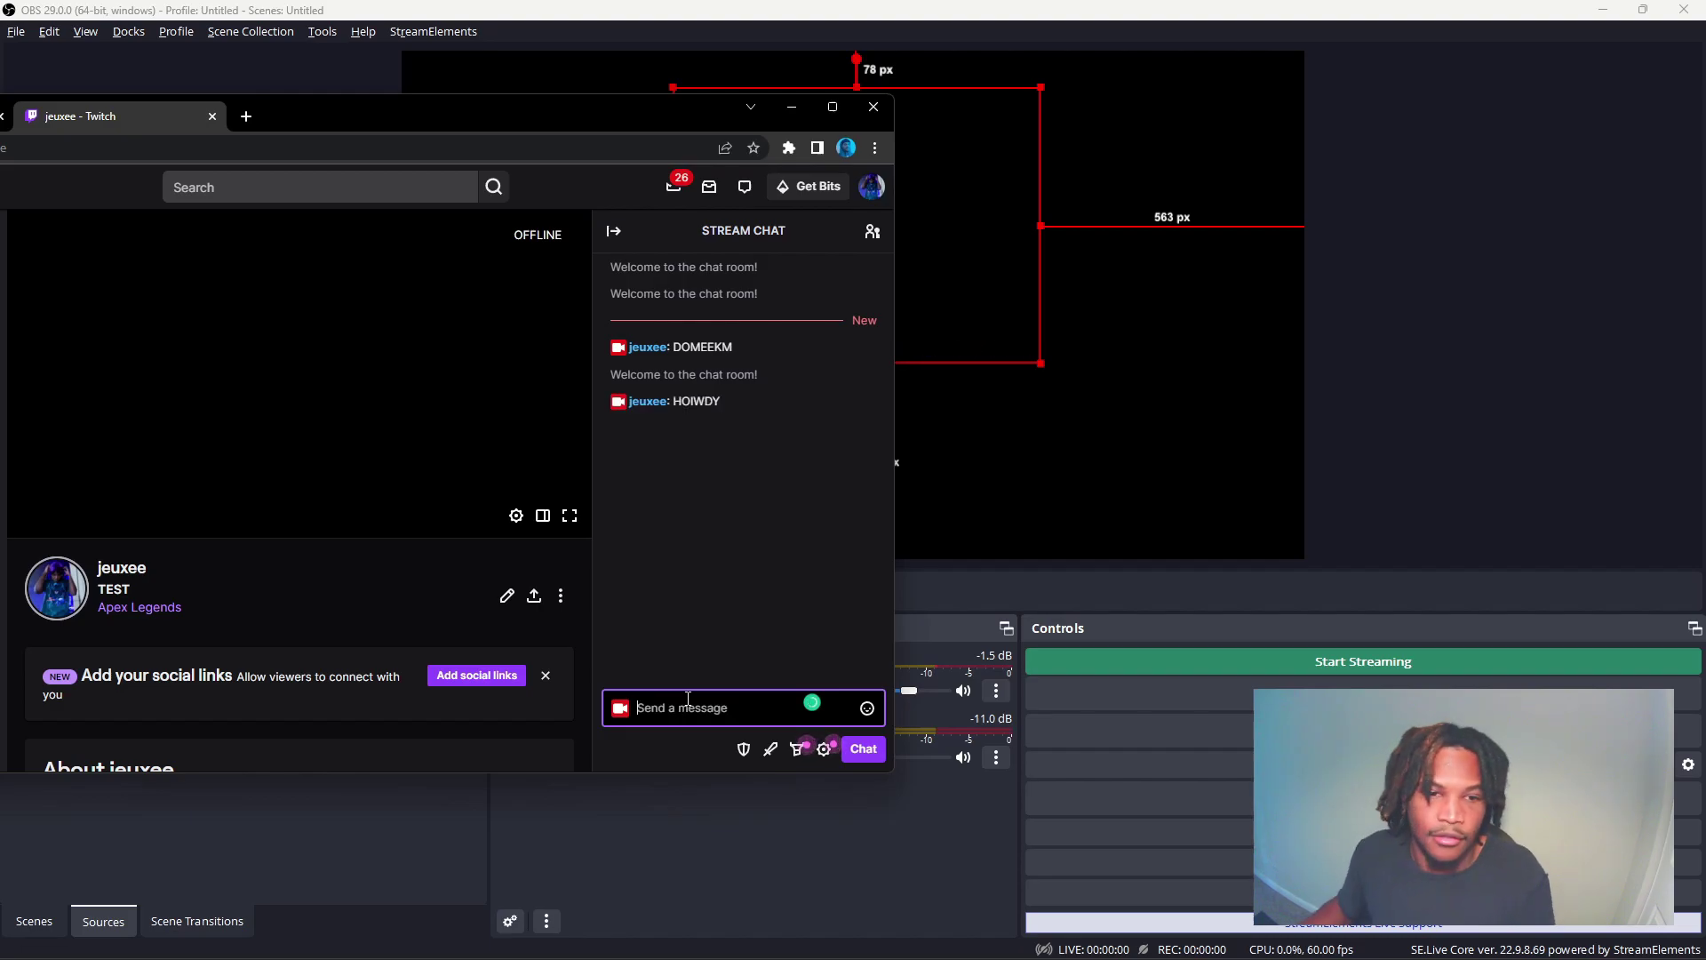
left_click_drag(593, 106, 266, 112)
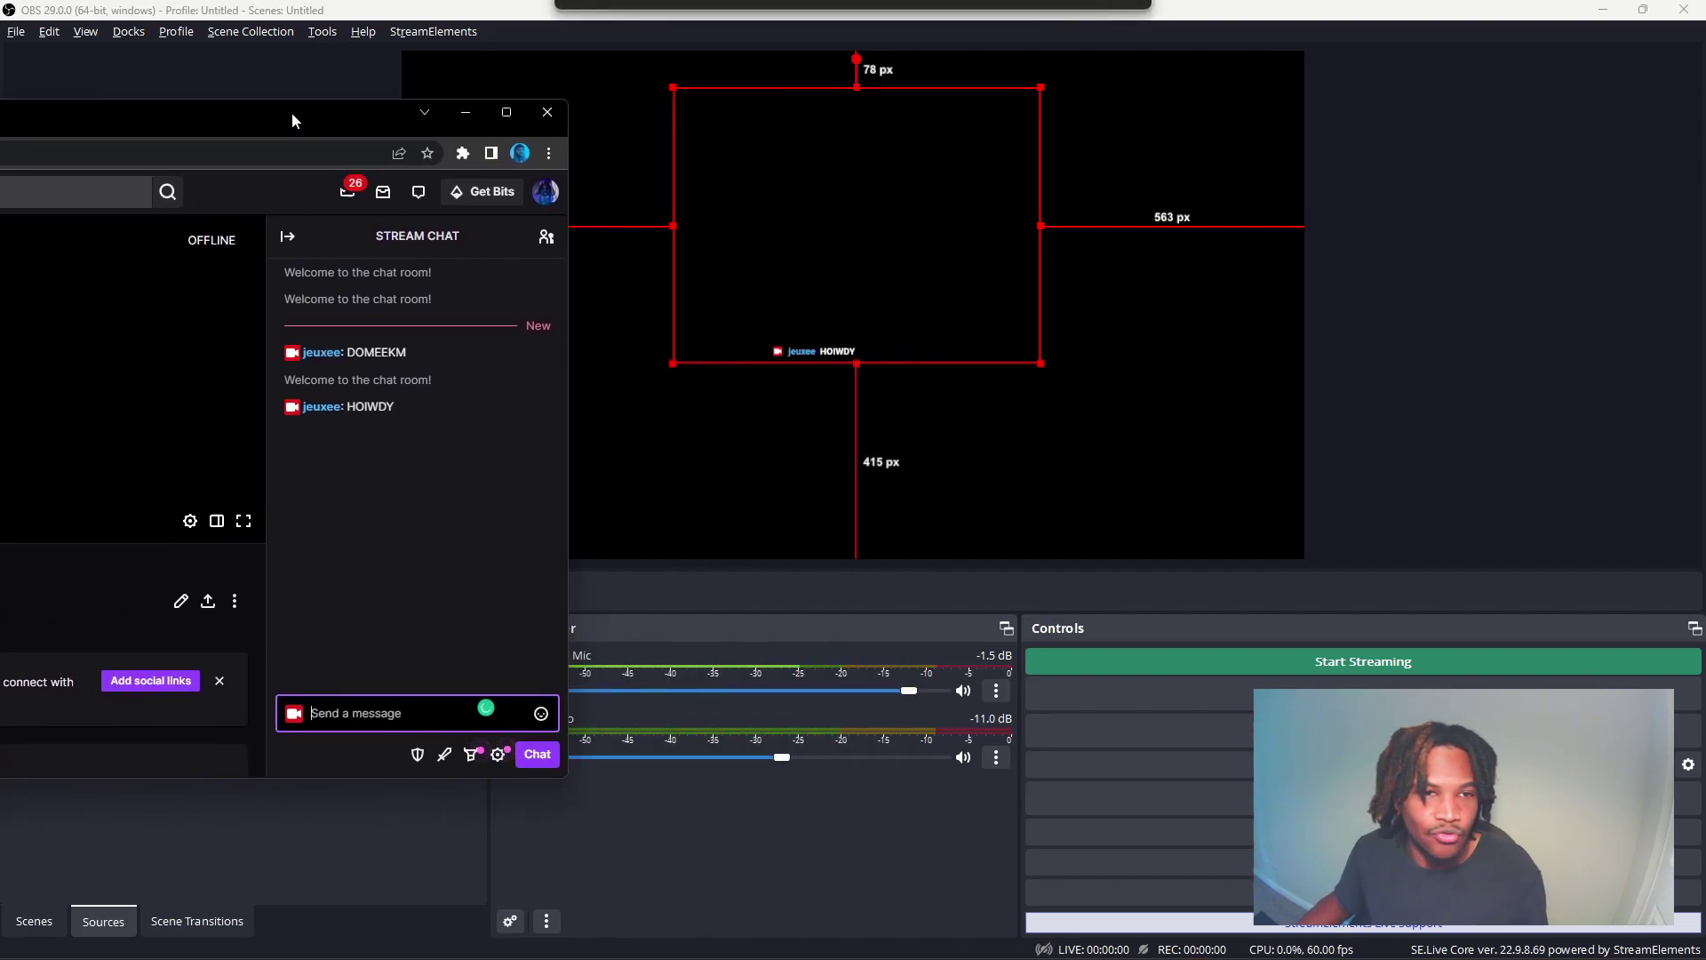
left_click(465, 121)
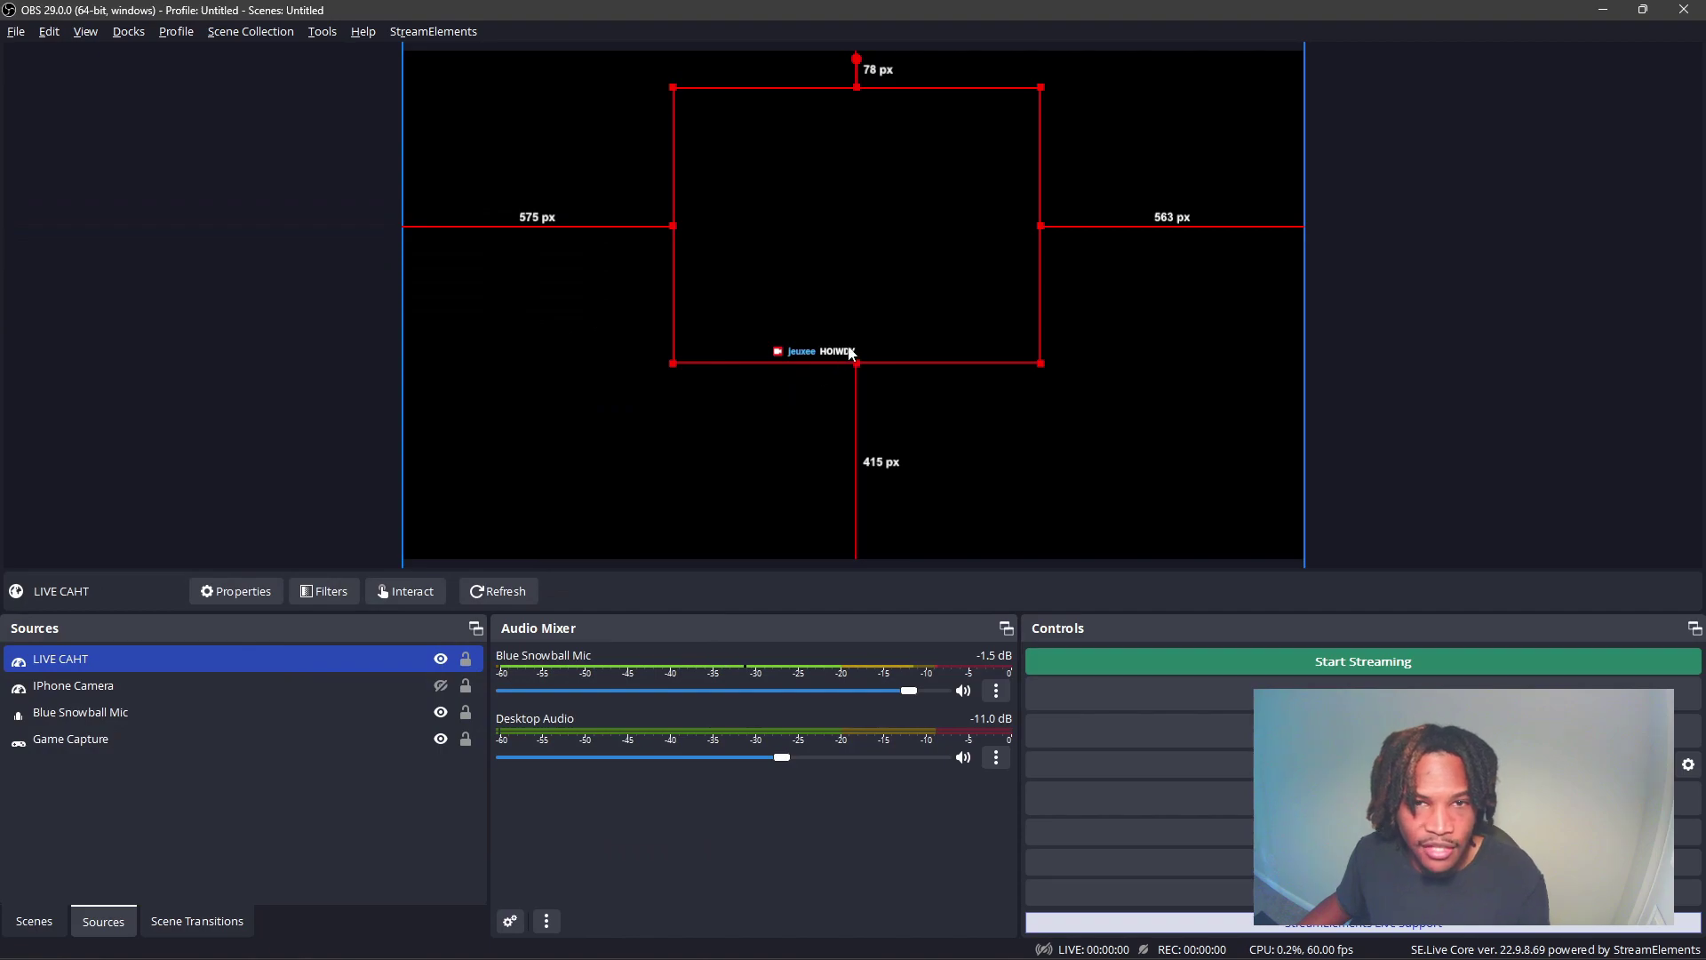
Enlarge the chat source to about 1037 by 778 px and place it in the canvas's upper-left corner.
left_click_drag(851, 353, 845, 313)
left_click_drag(1044, 331, 825, 382)
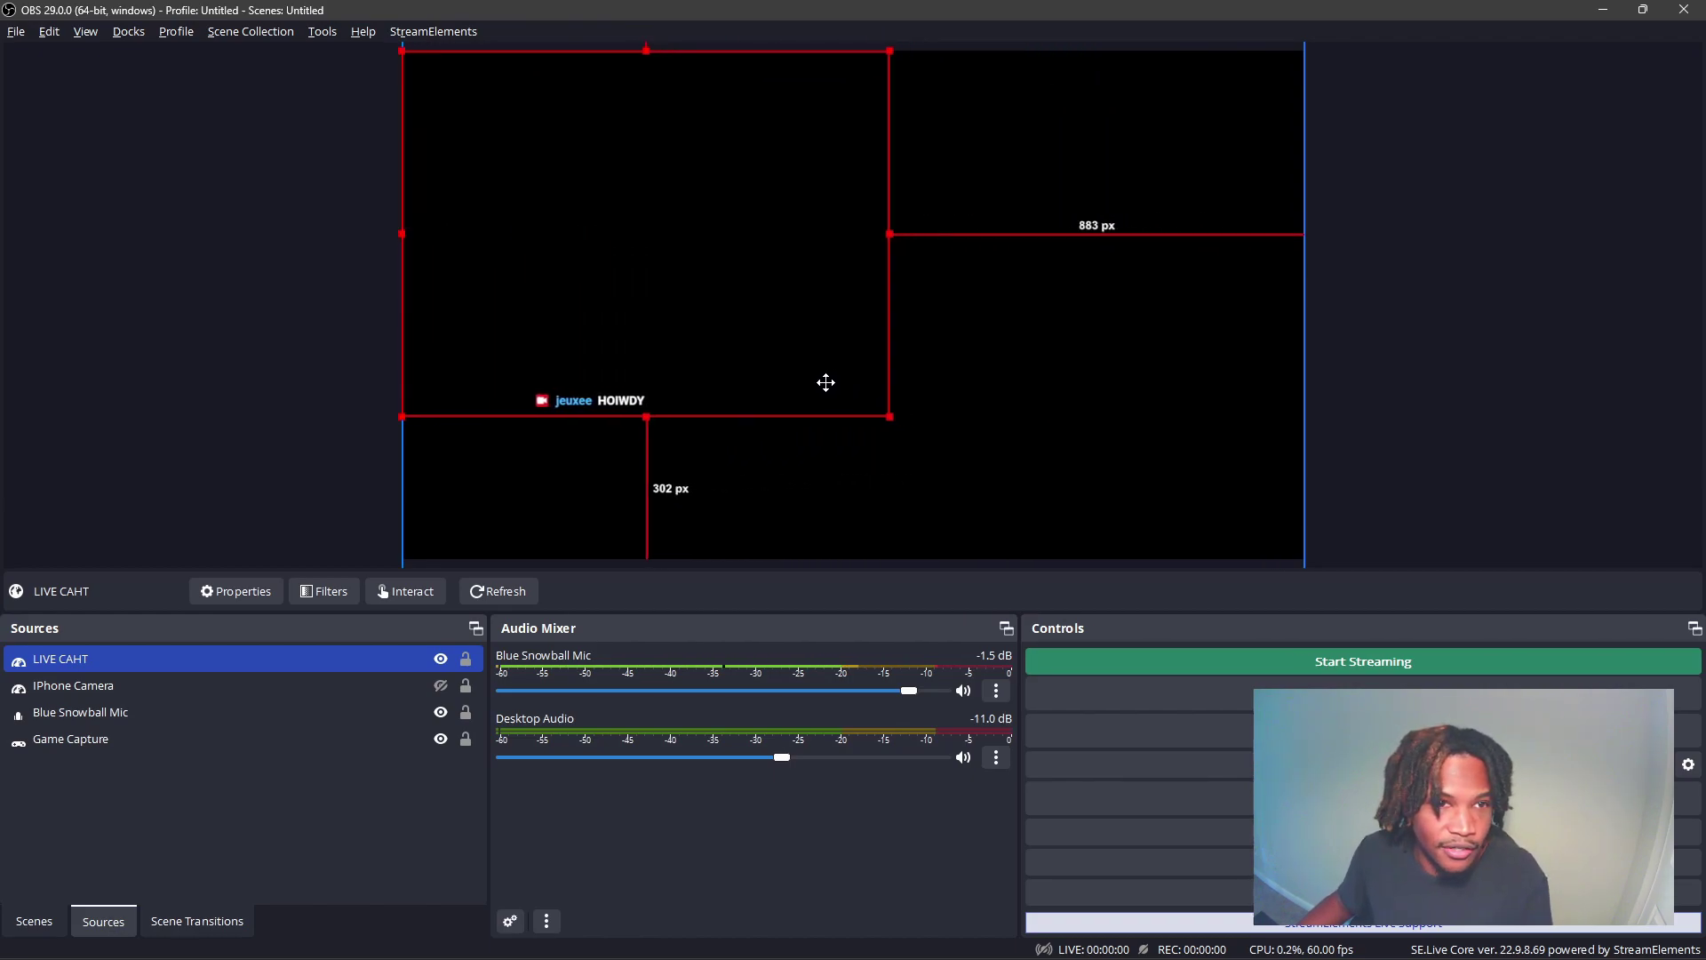